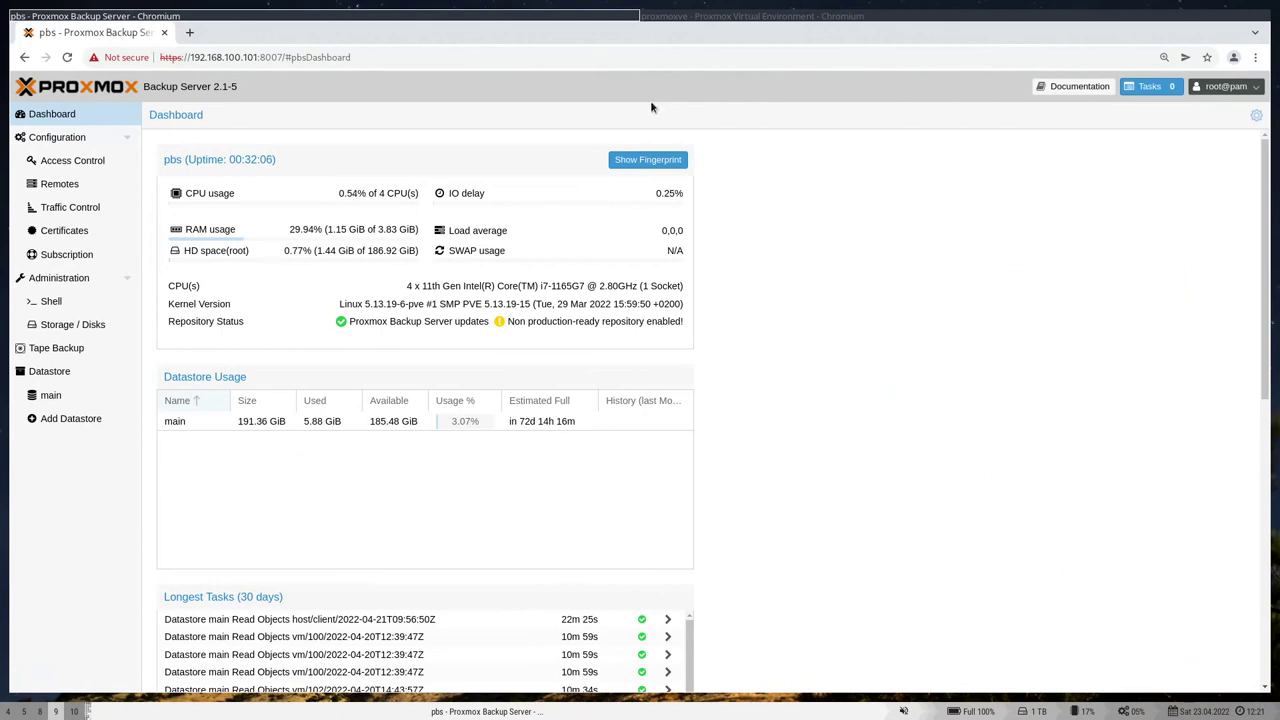
Step: Review the dashboard's system status, the main datastore's usage and the longest tasks of the last 30 days
scroll(776, 202, "down", 2)
scroll(776, 202, "up", 2)
scroll(734, 290, "down", 2)
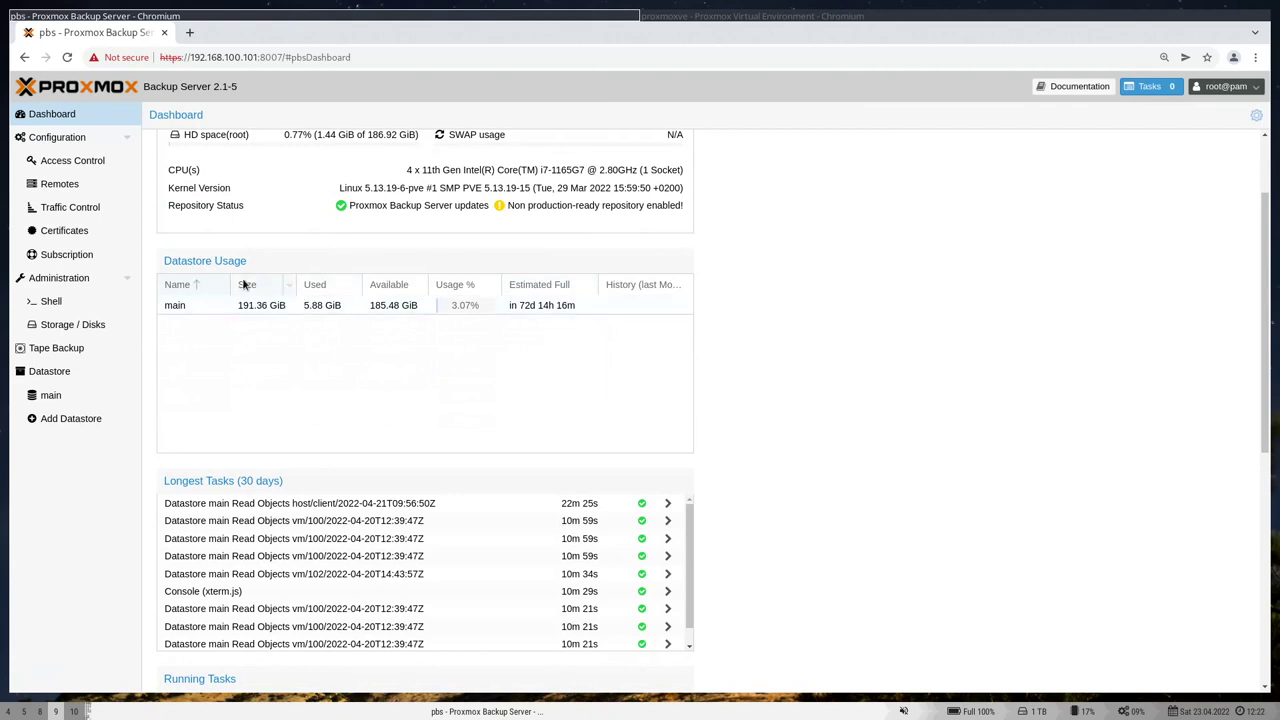
left_click(208, 314)
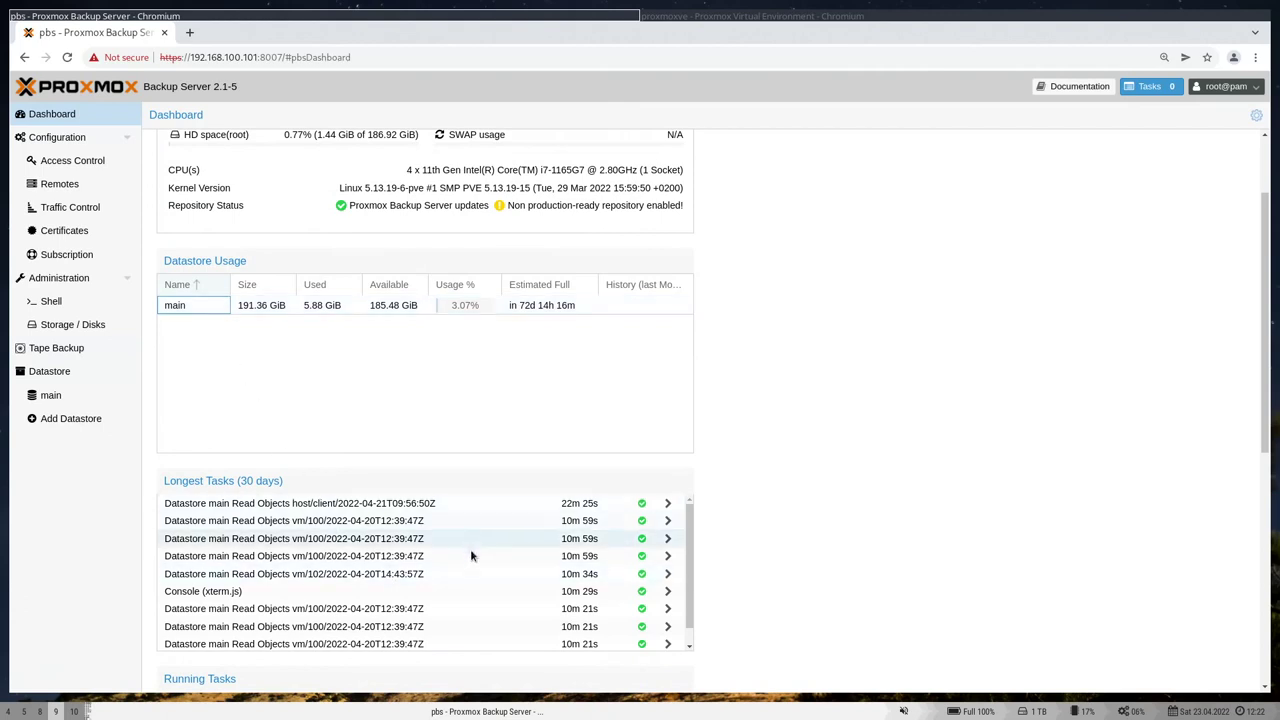
scroll(790, 465, "down", 2)
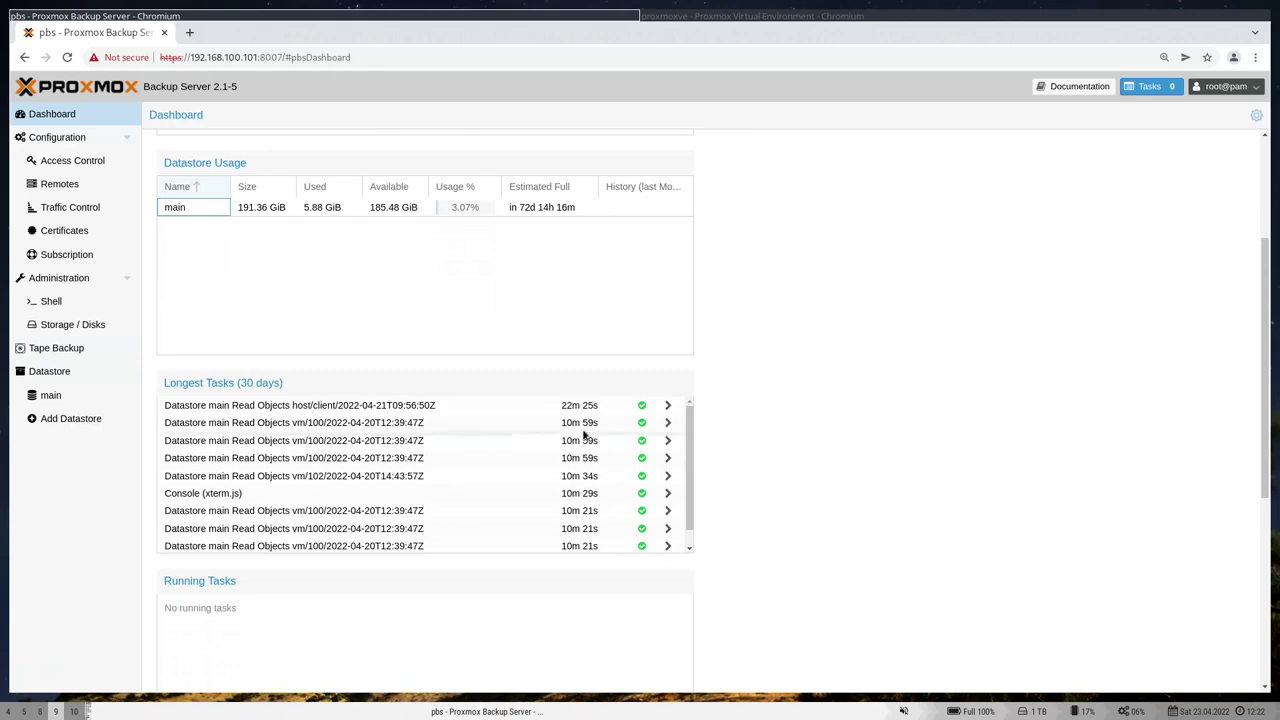
Step: Review the system's time, DNS and network configuration and inspect the user accounts under Access Control
left_click(45, 137)
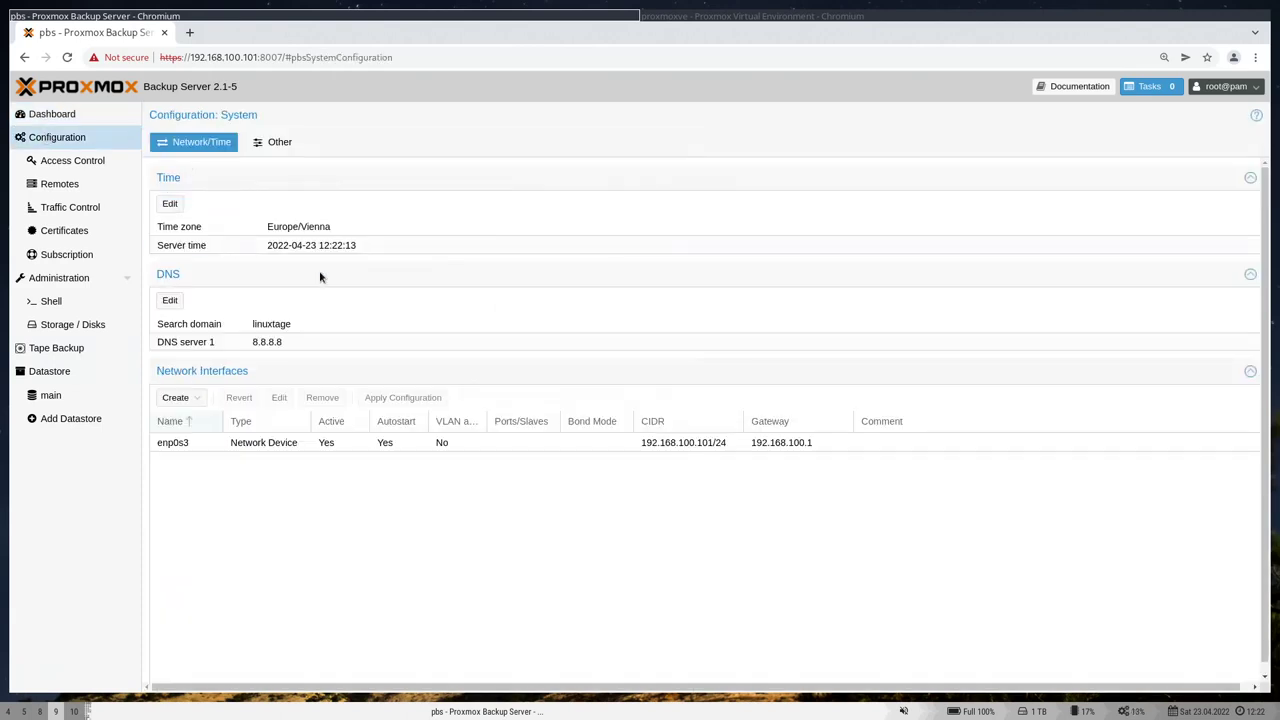
left_click(99, 163)
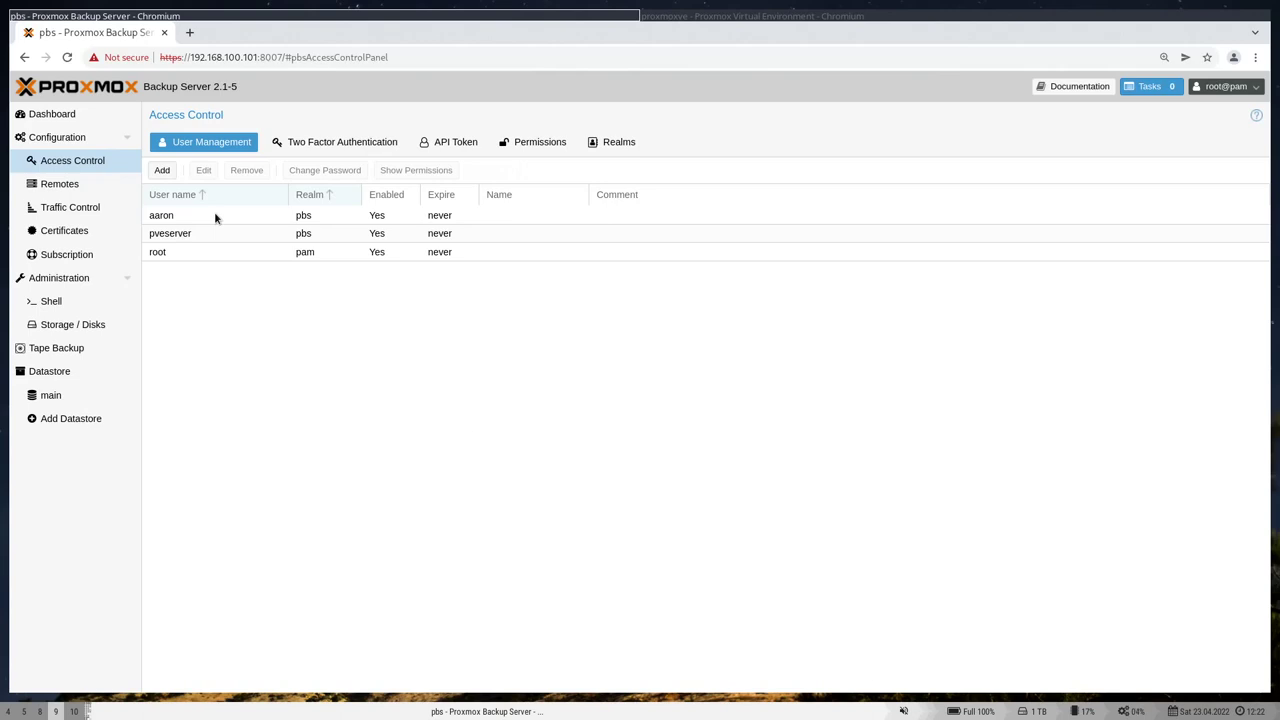
key("ctrl+plus")
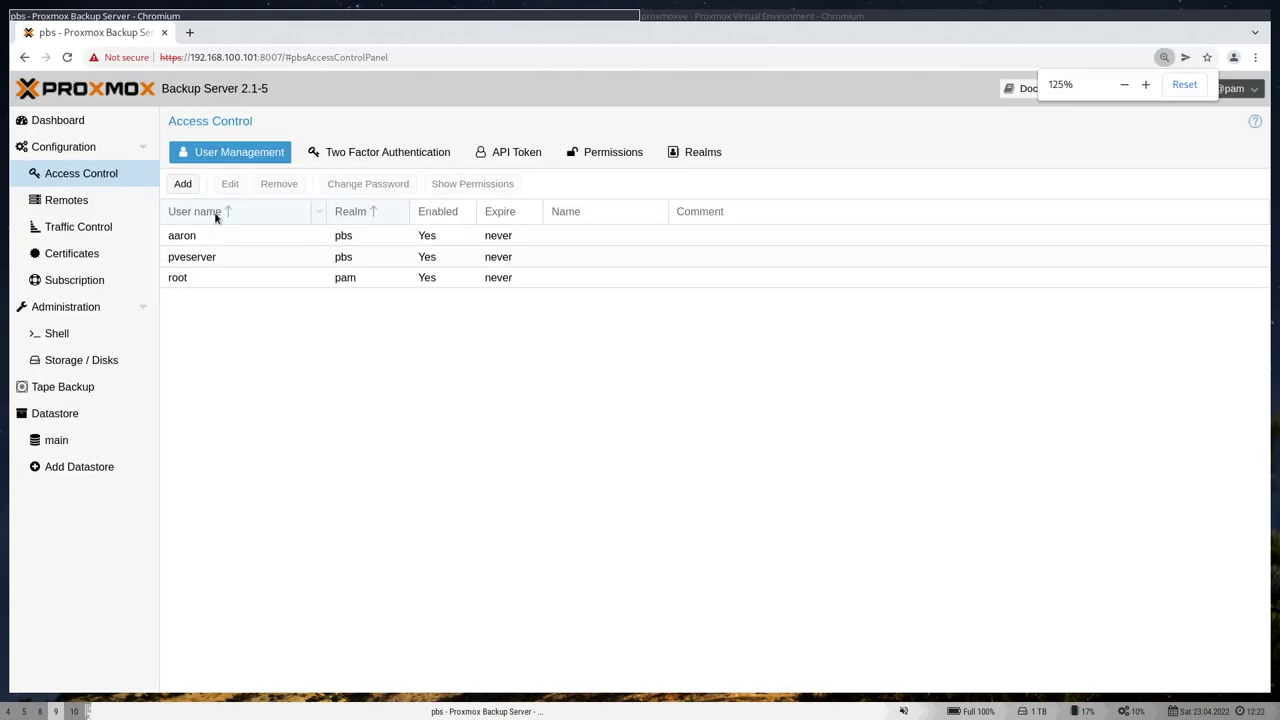
left_click(265, 325)
left_click(241, 238)
left_click(250, 262)
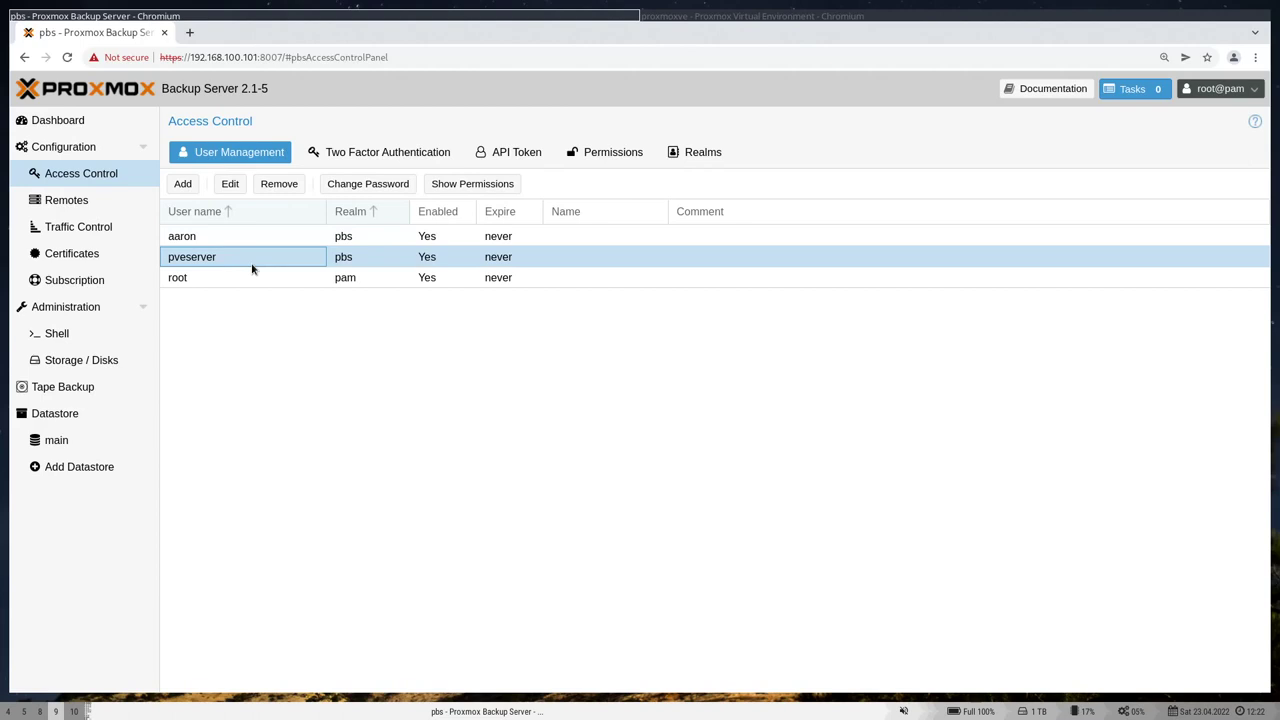
left_click(251, 240)
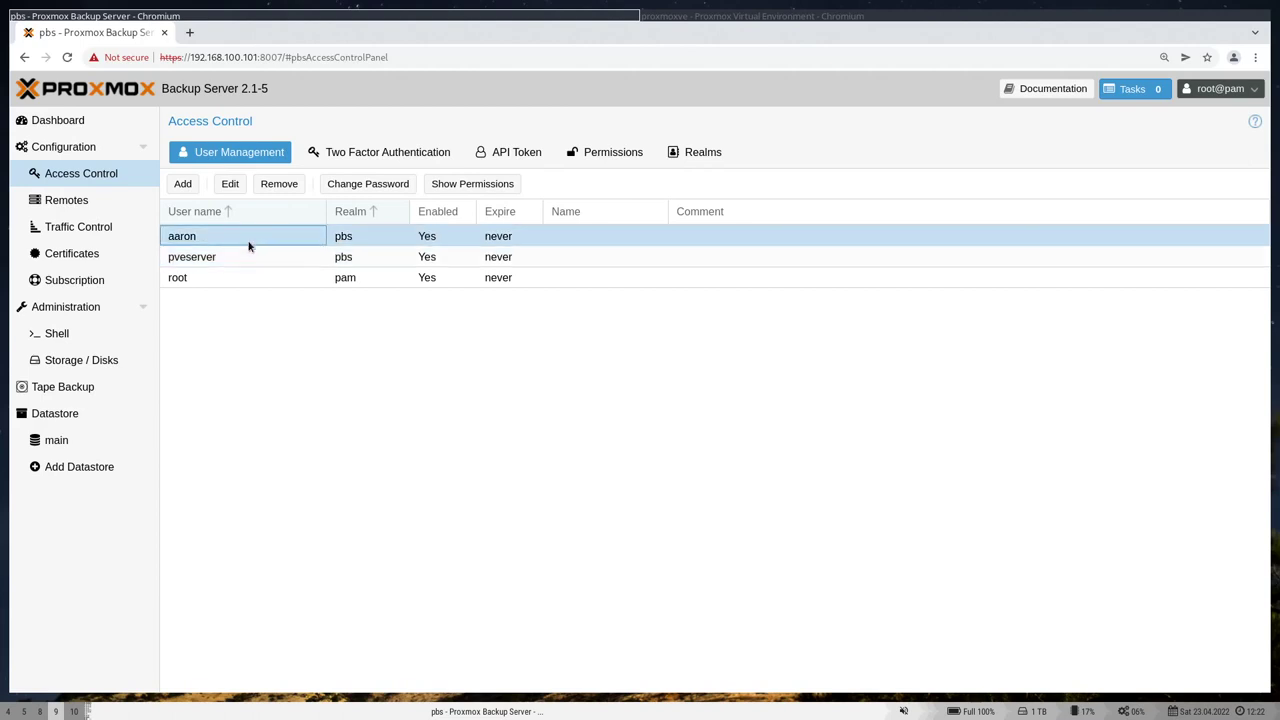
left_click(260, 262)
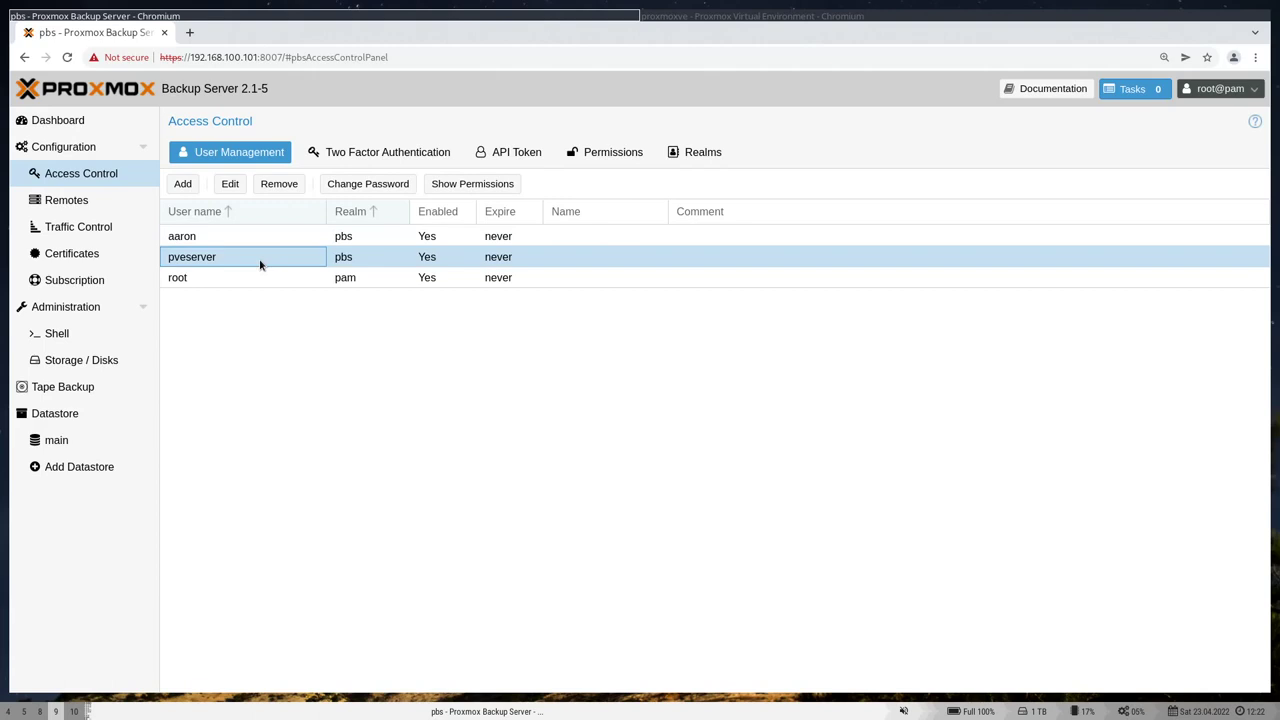
Step: Examine the two-factor authentication, permissions and realms settings, including which realm types can be added
left_click(402, 150)
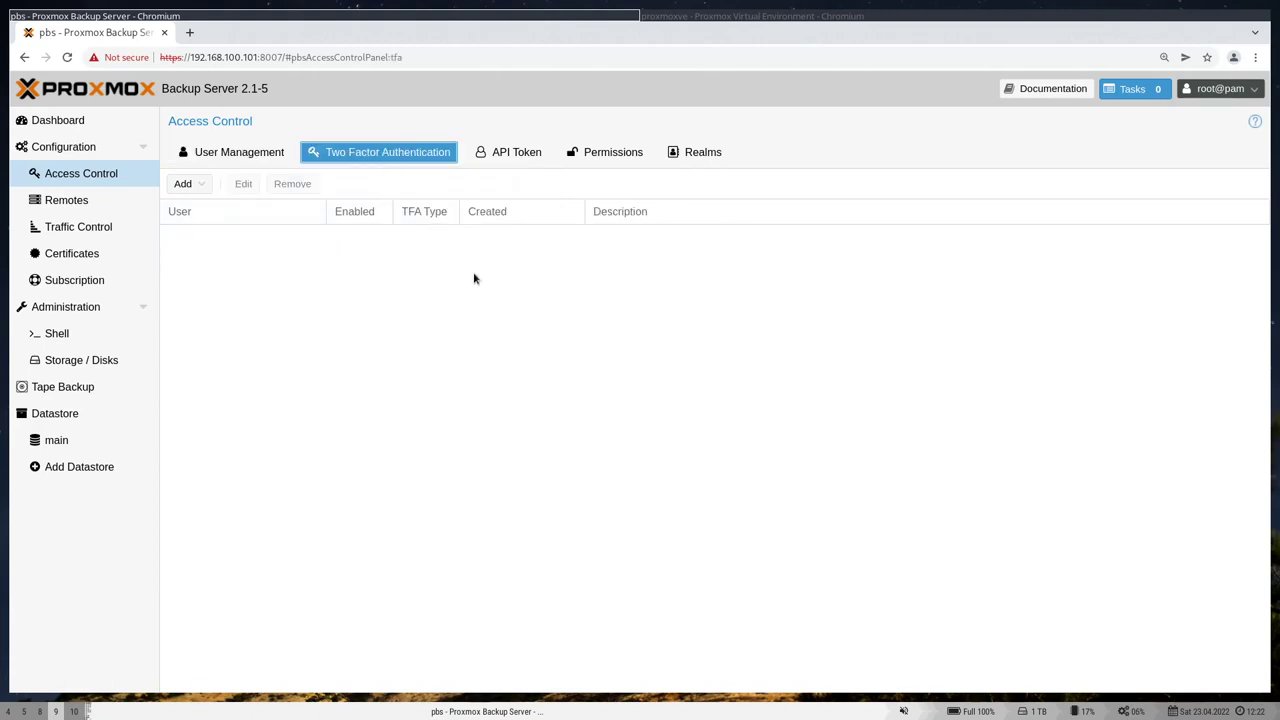
left_click(612, 151)
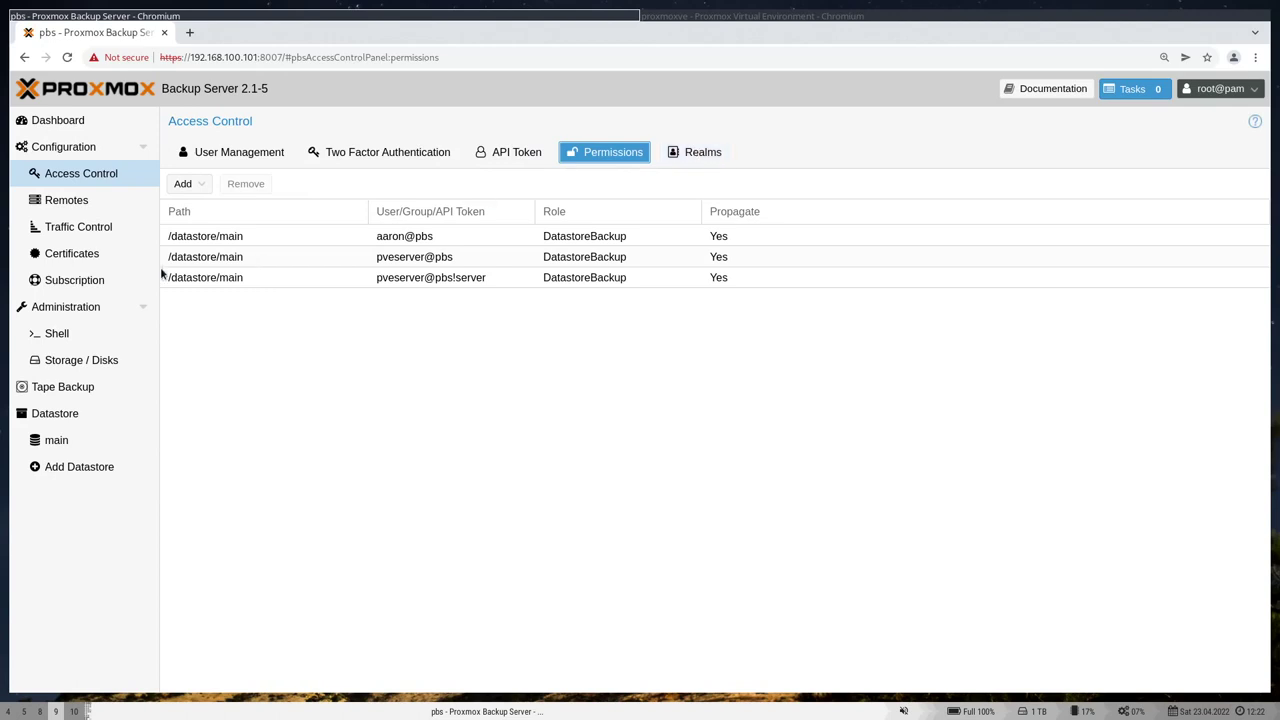
left_click(686, 155)
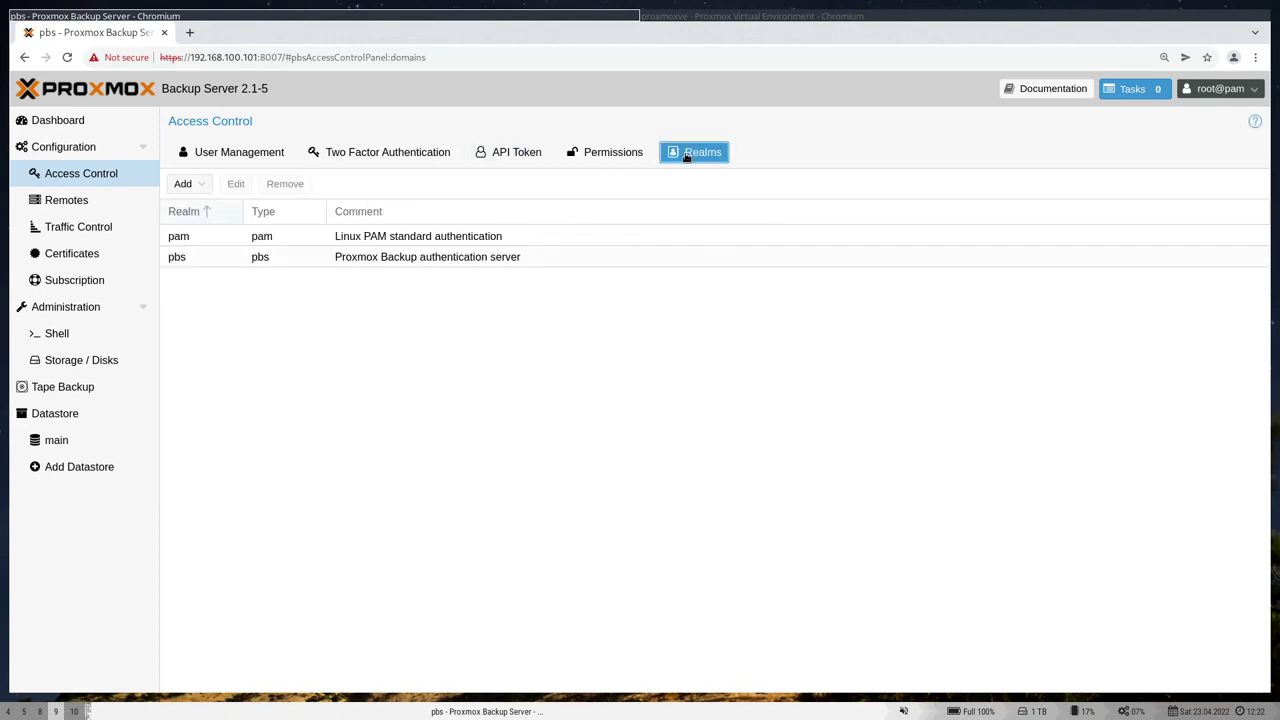
left_click(202, 188)
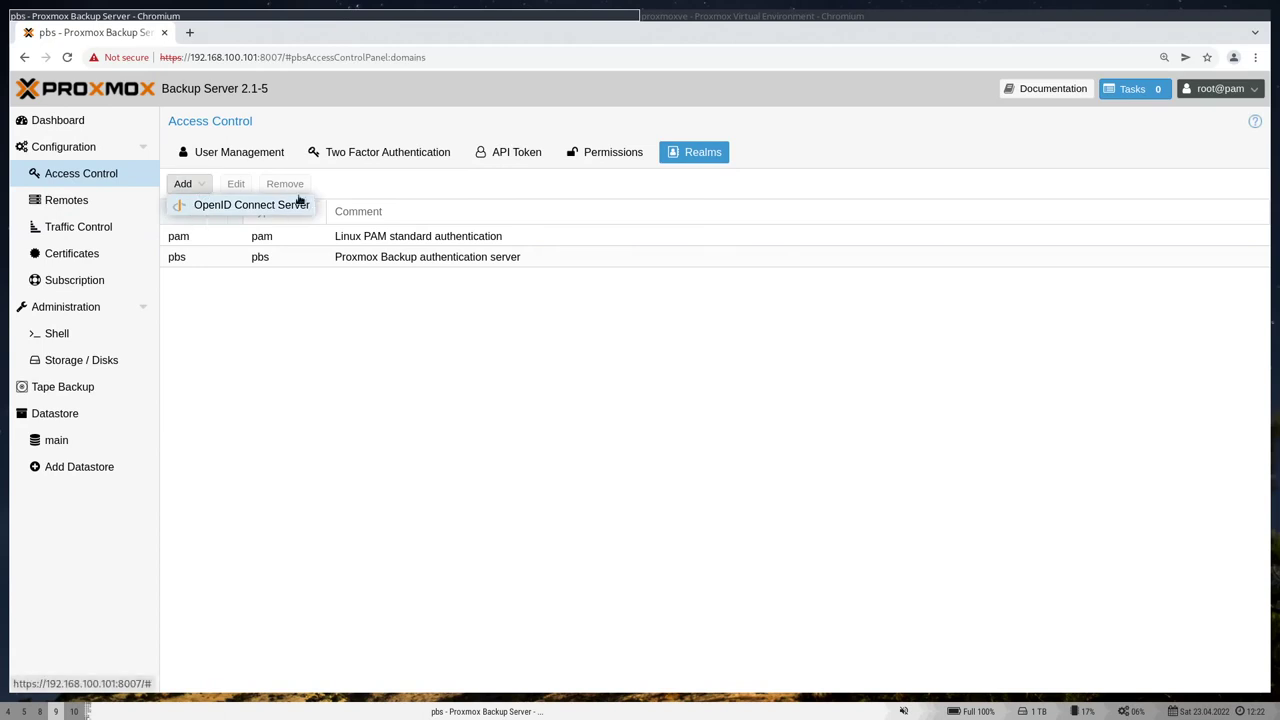
left_click(257, 278)
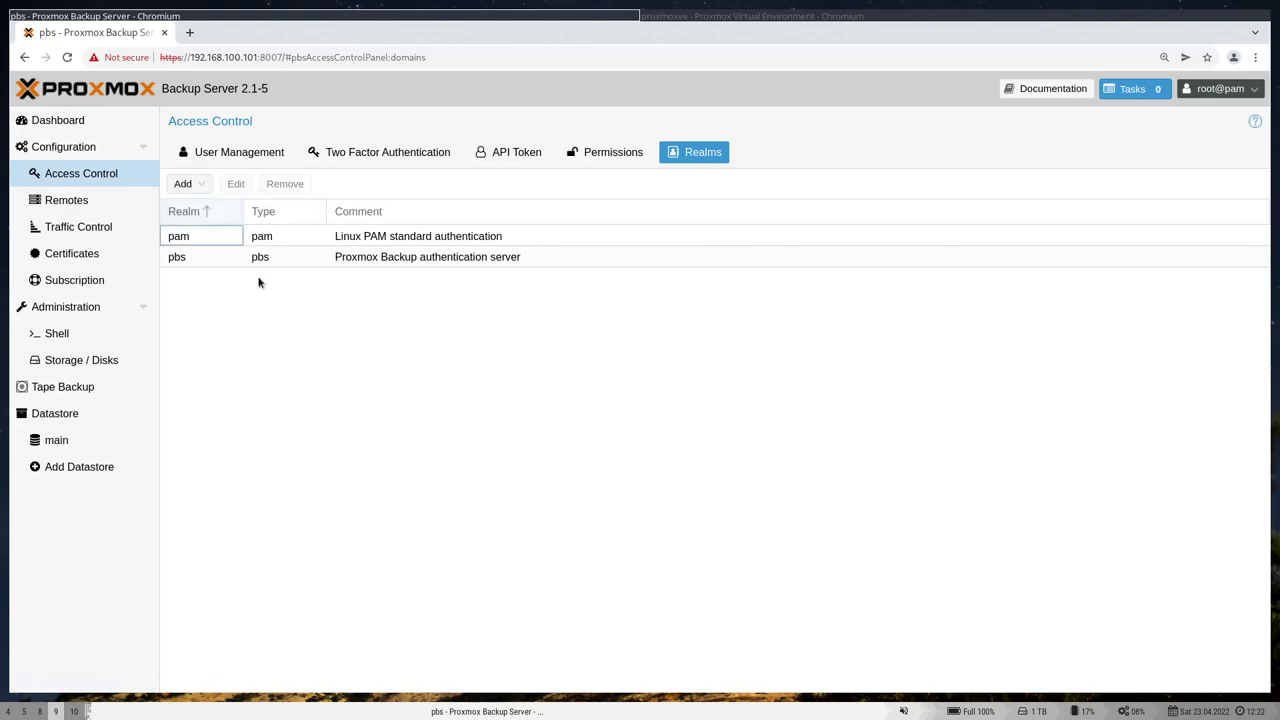
Step: Inspect the configured remotes and the options of a new traffic control rule, closing the rule form without adding one
left_click(122, 201)
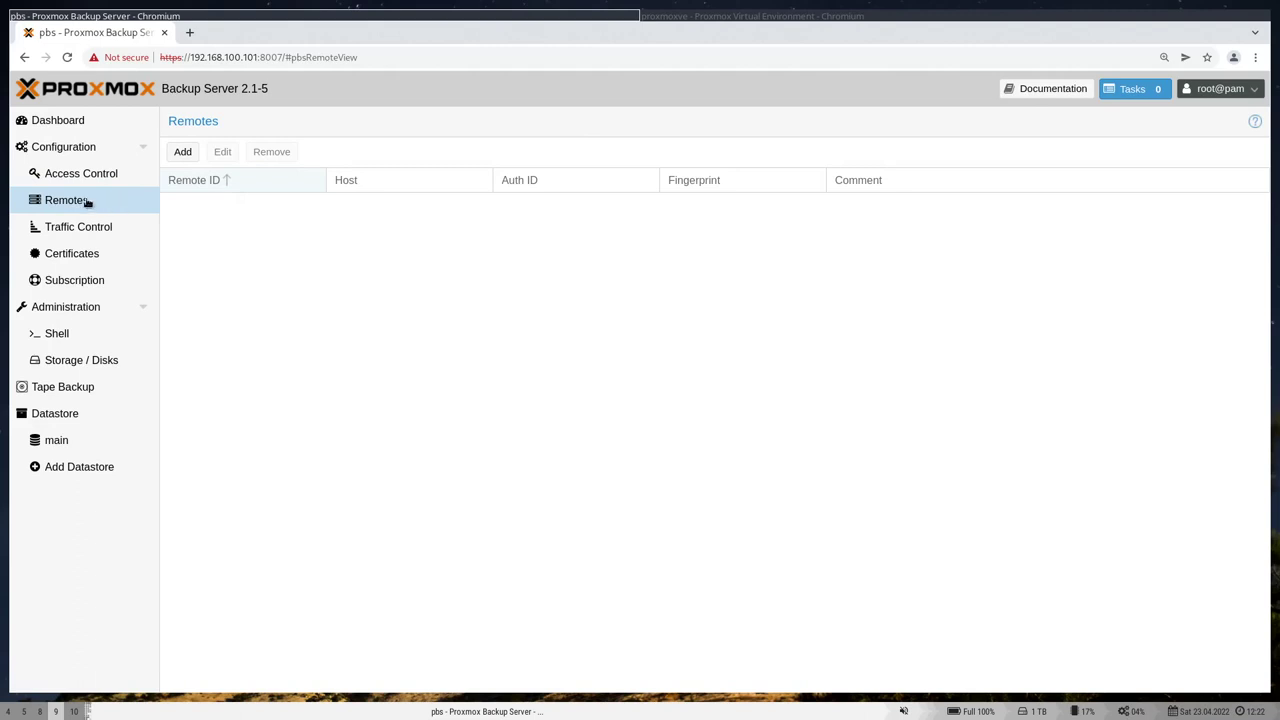
left_click(64, 227)
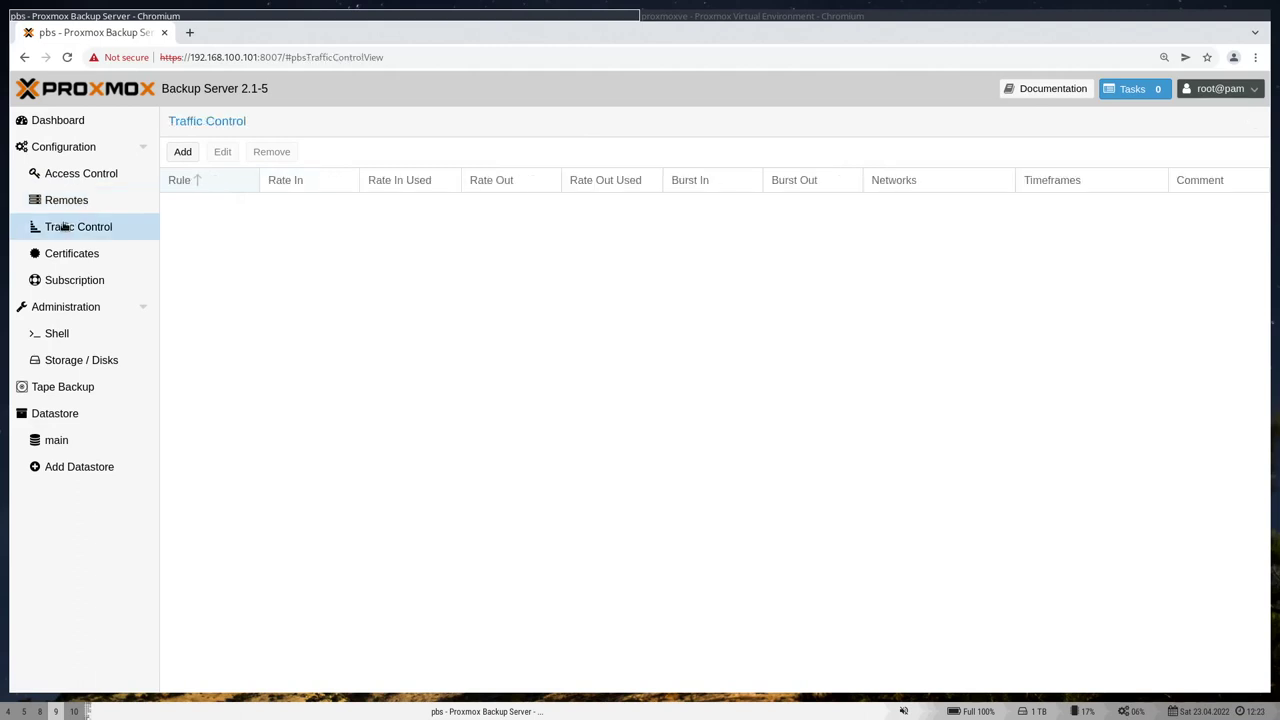
left_click(177, 153)
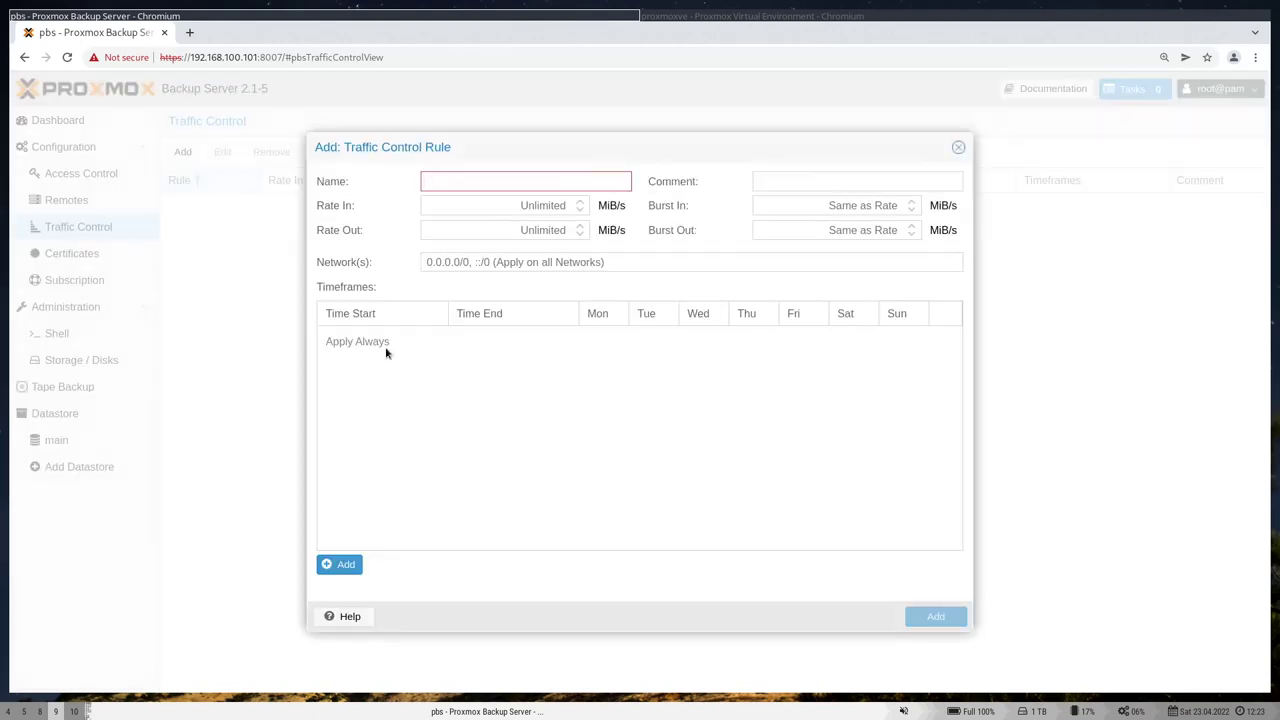
left_click(481, 262)
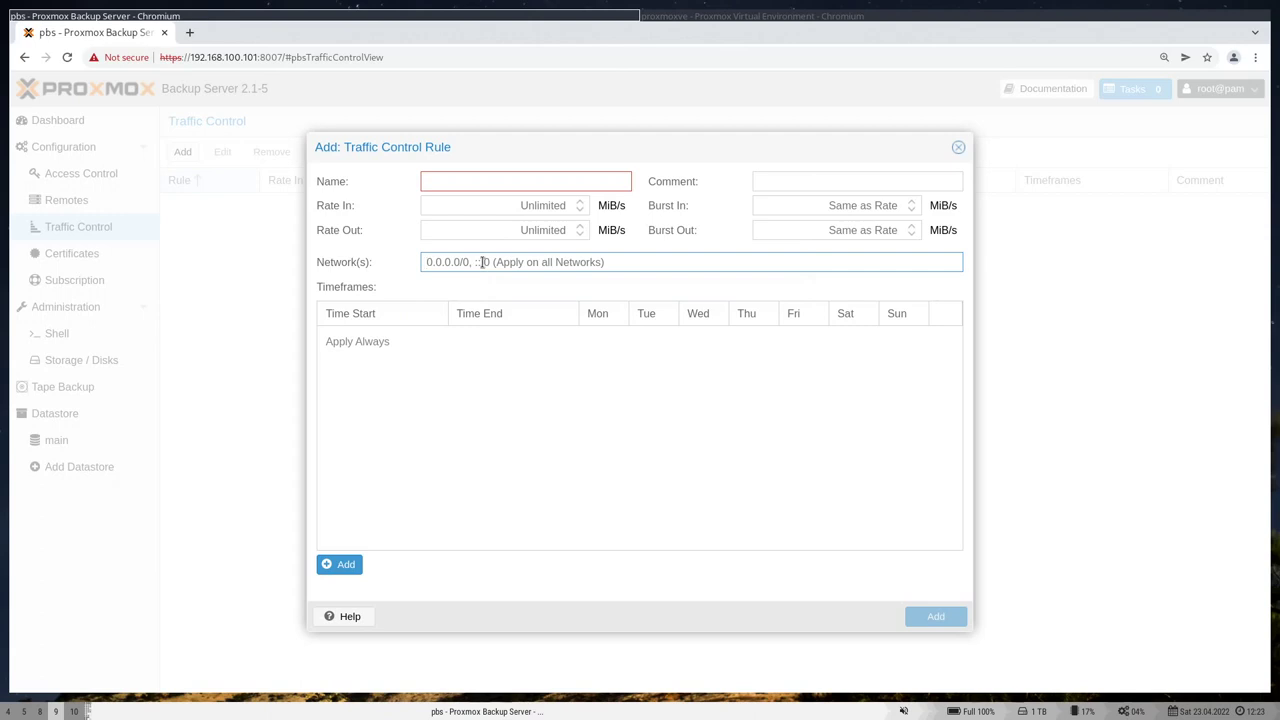
key("Escape")
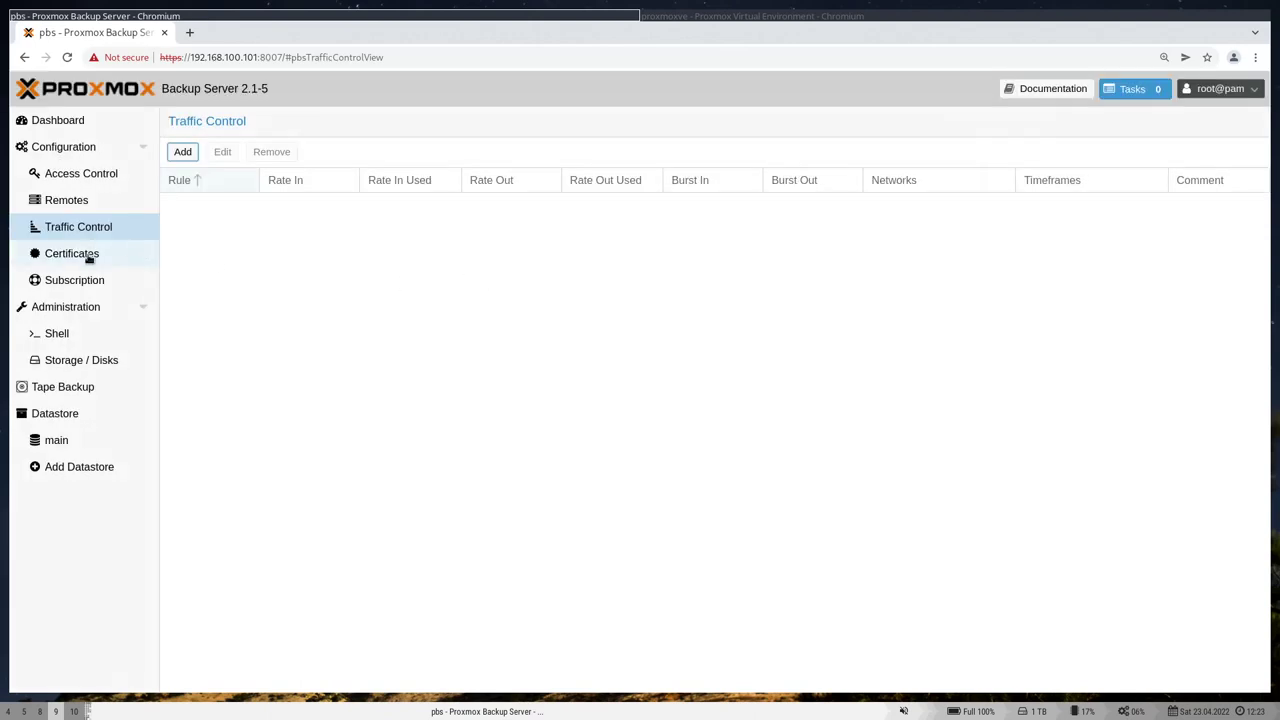
Step: Look through the certificate, subscription and server administration pages, including services, updates, package repositories and disks
left_click(80, 254)
left_click(70, 280)
left_click(60, 307)
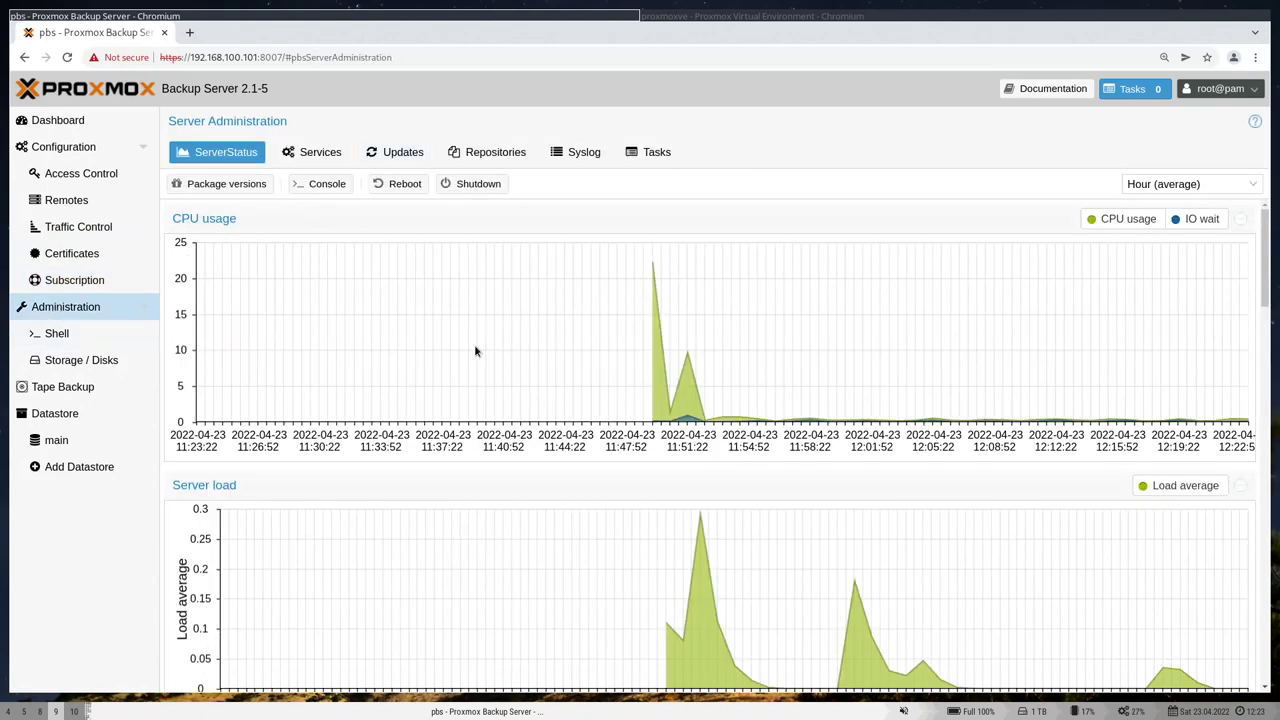
left_click(318, 155)
left_click(408, 155)
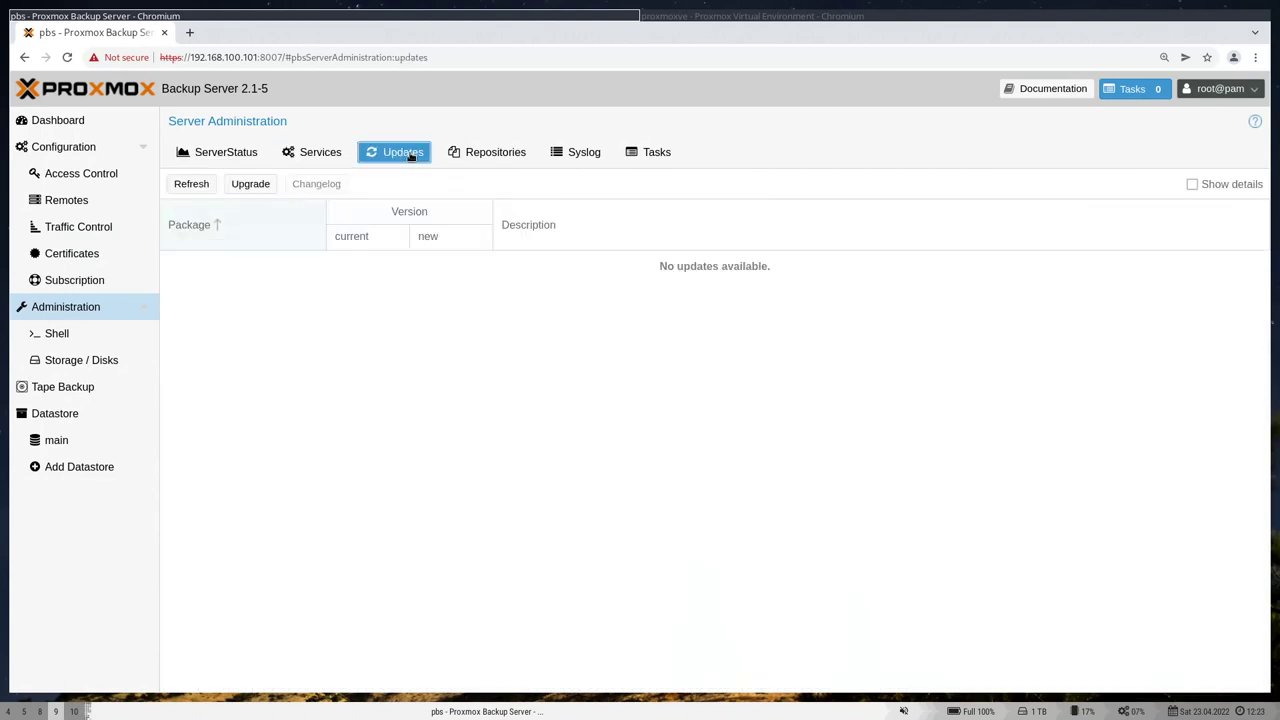
left_click(493, 158)
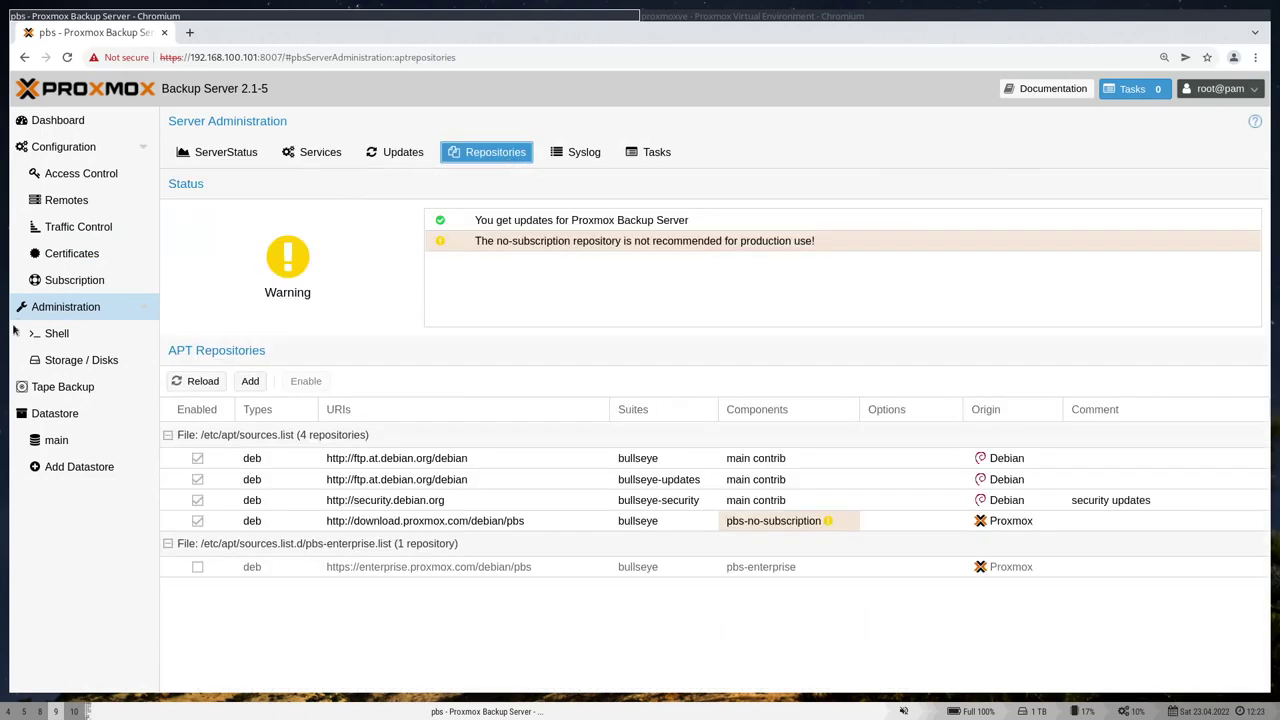
left_click(72, 360)
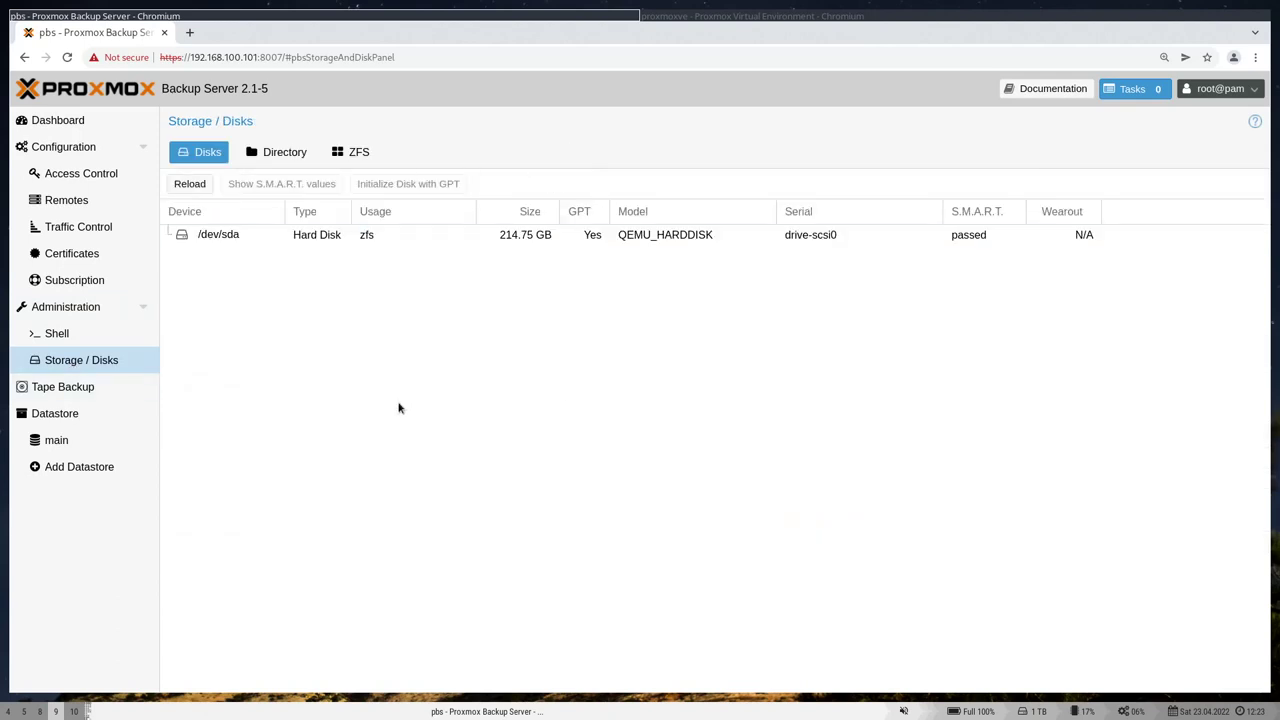
Step: Check the tape backup page and the overall datastore summary with its sync and verify jobs
left_click(88, 390)
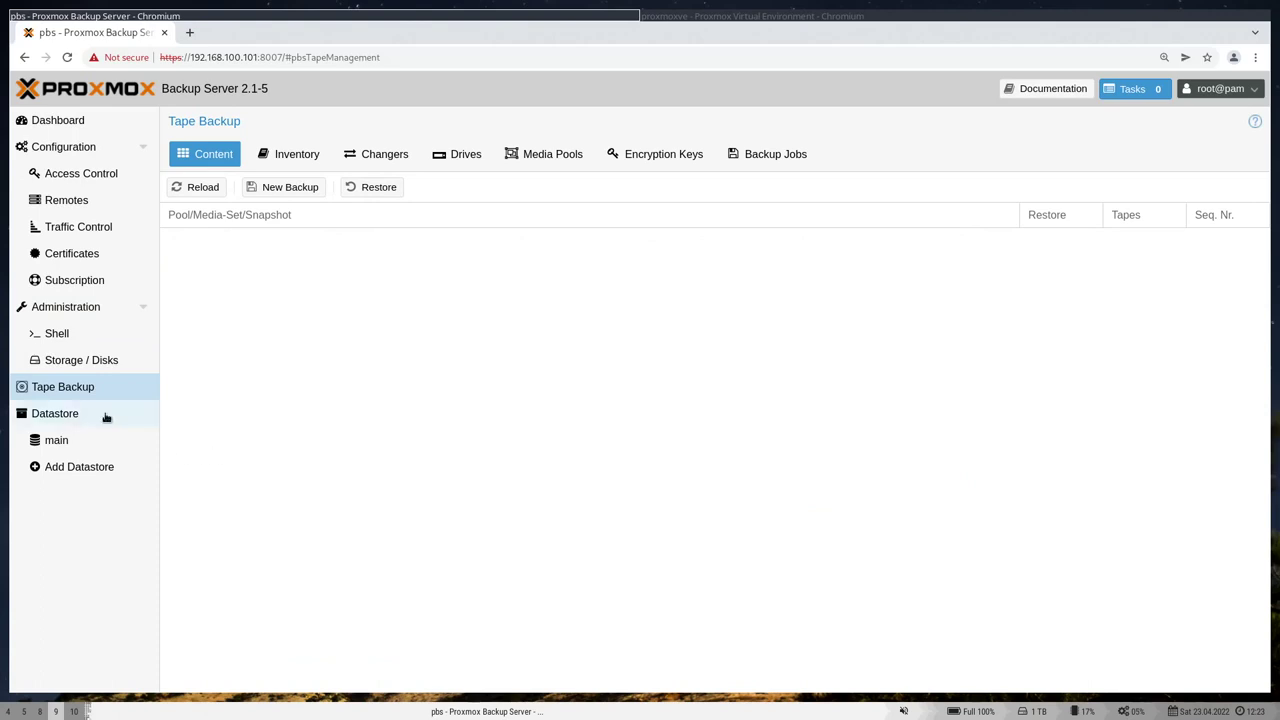
left_click(70, 418)
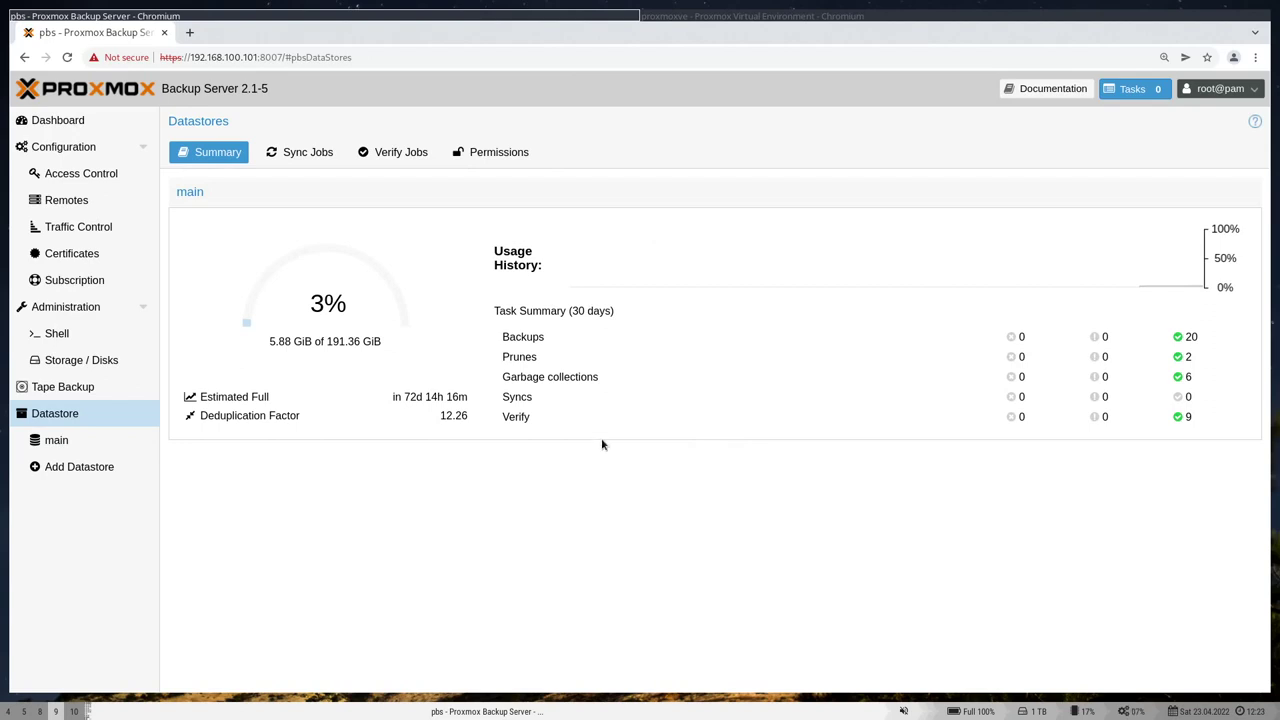
left_click(305, 152)
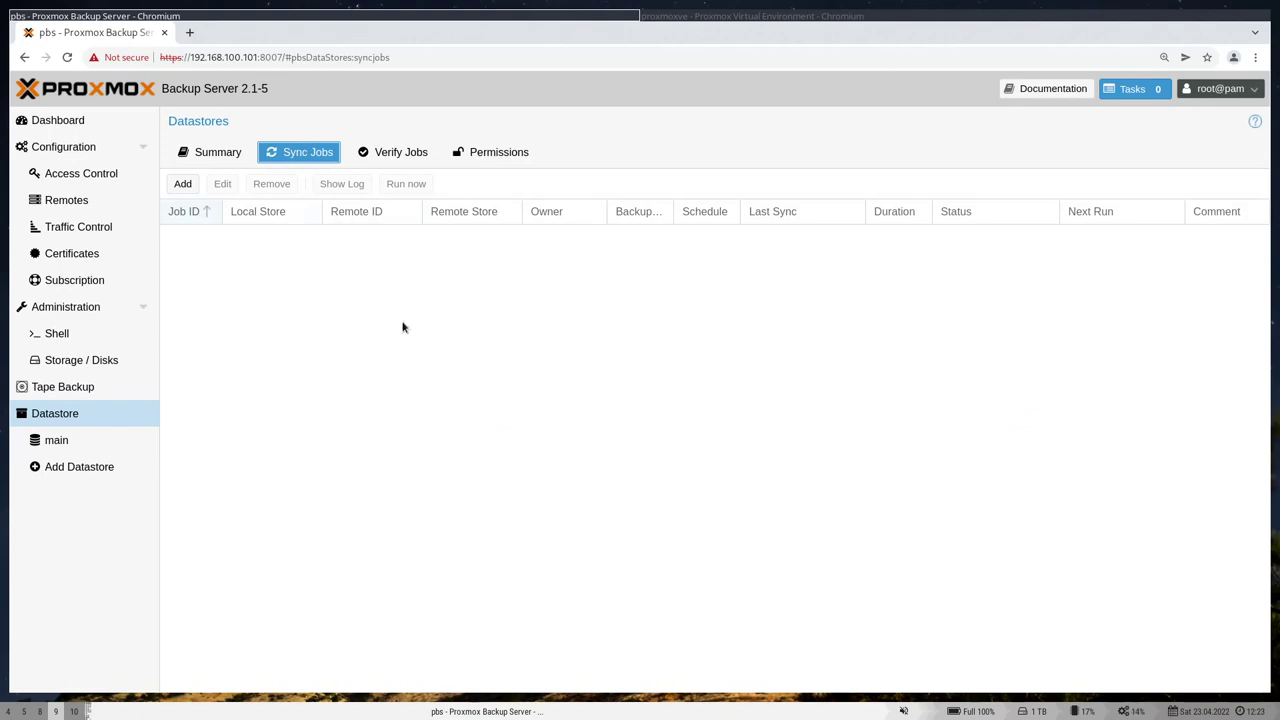
left_click(392, 152)
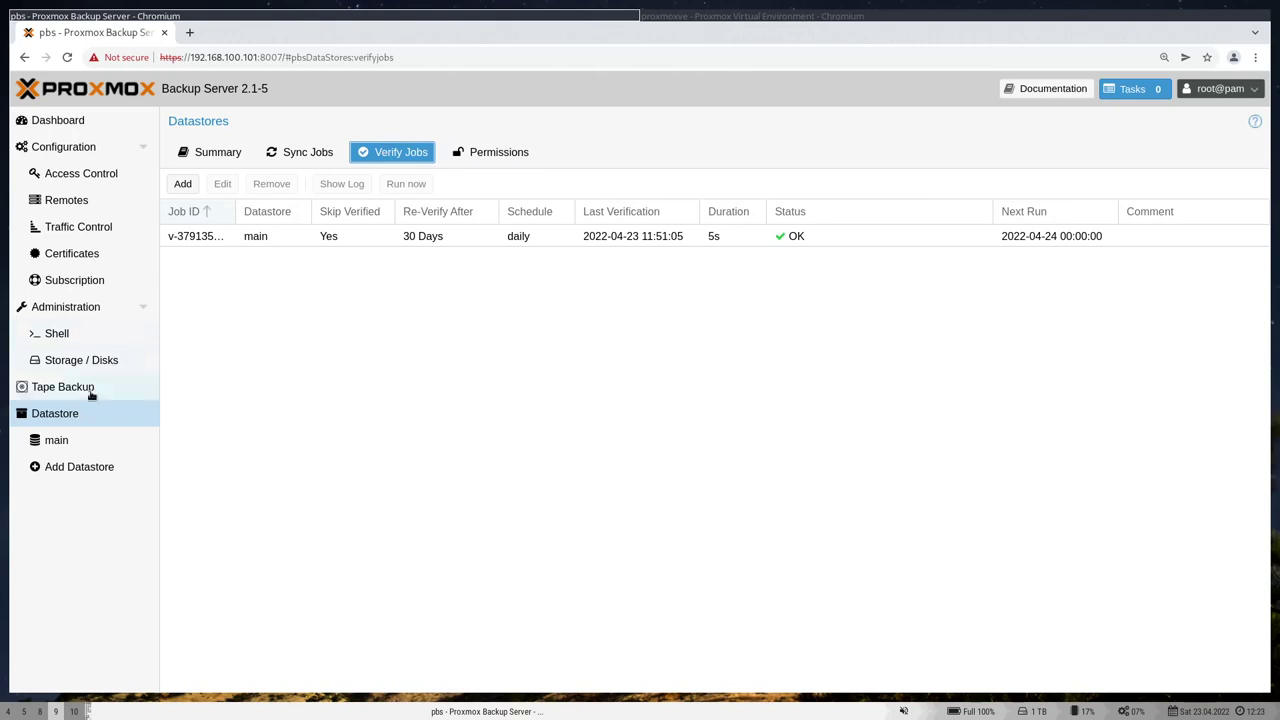
Step: Examine the main datastore's backup counts, deduplication factor and usage graphs, and show its list of backup groups
left_click(70, 442)
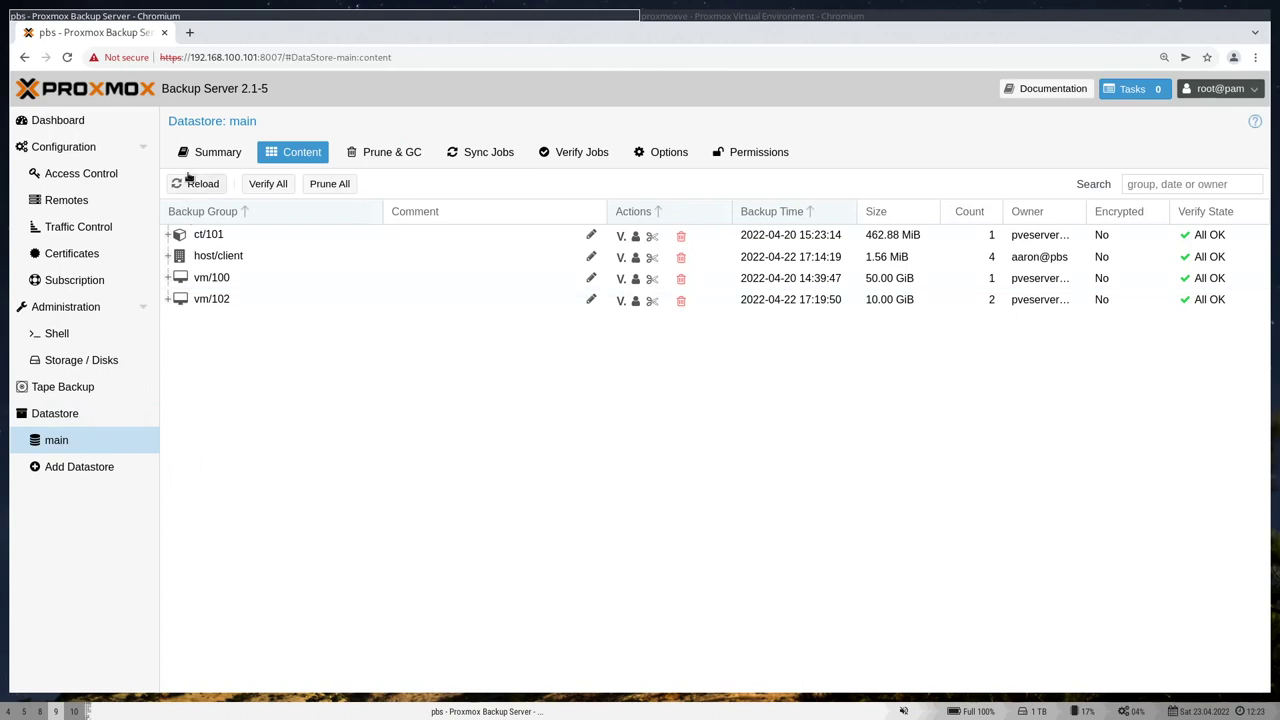
left_click(208, 152)
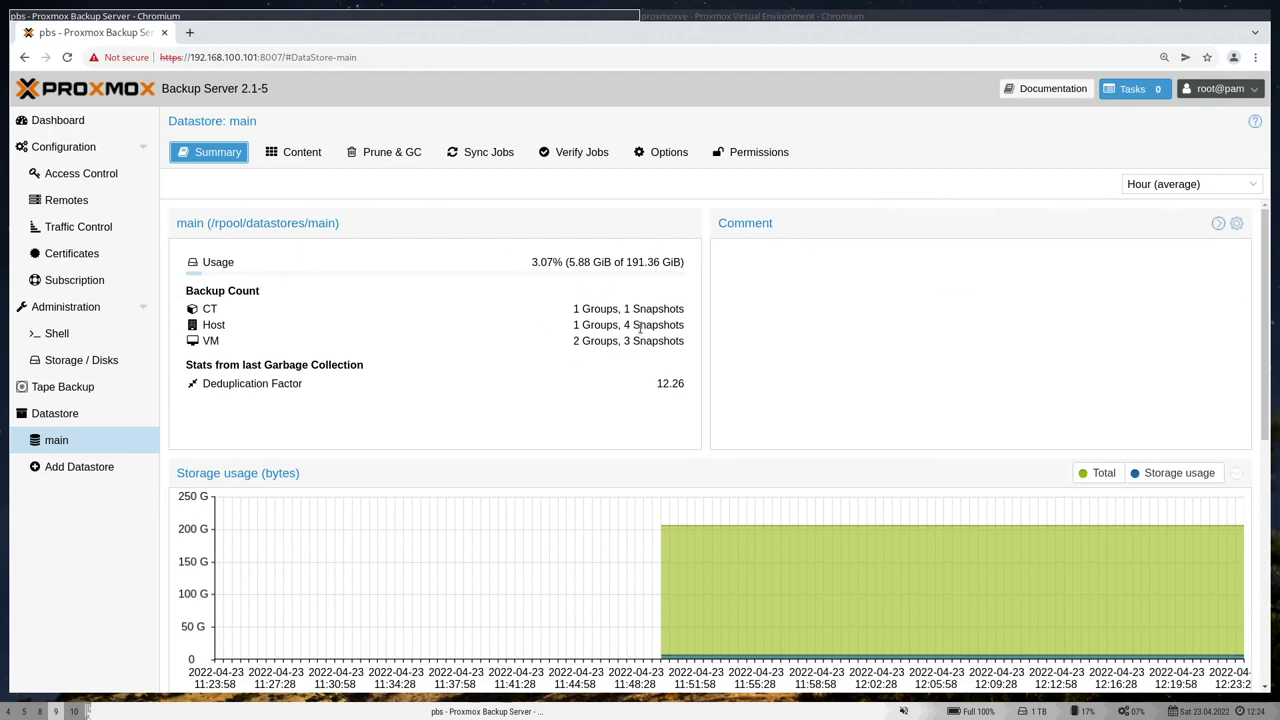
double_click(214, 325)
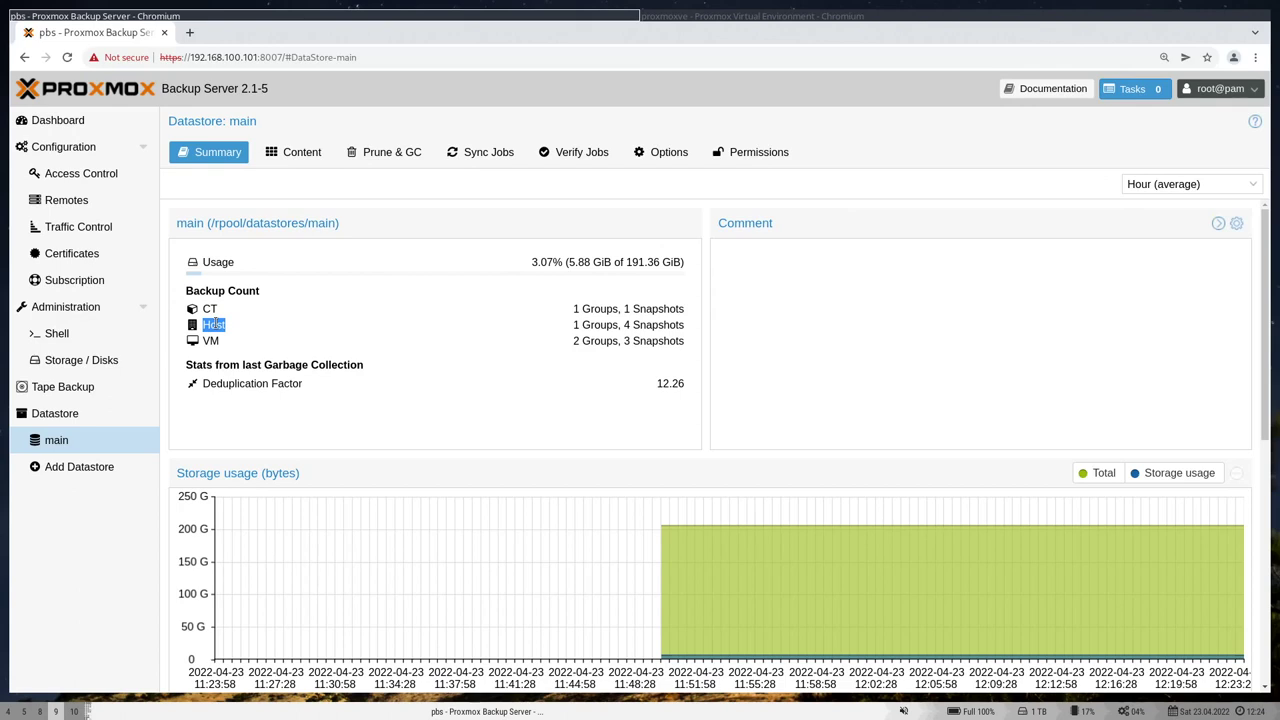
left_click_drag(202, 383, 683, 385)
left_click(688, 382)
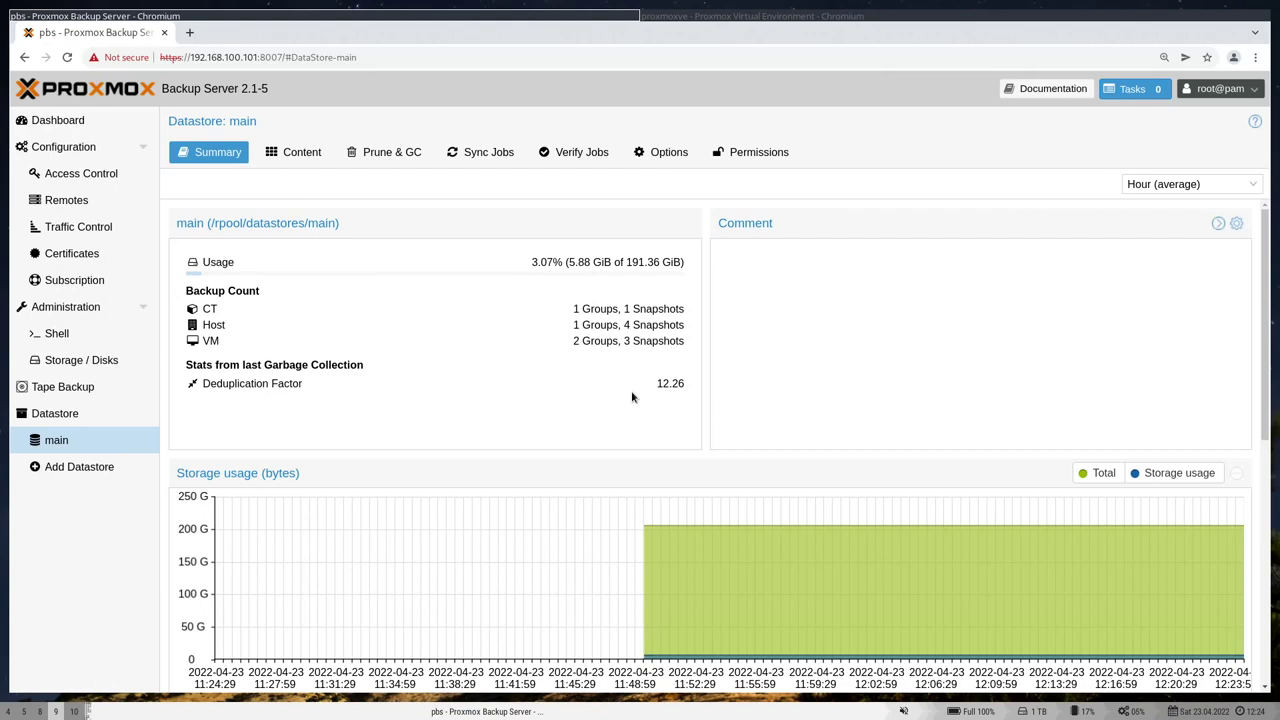
scroll(632, 397, "down", 1)
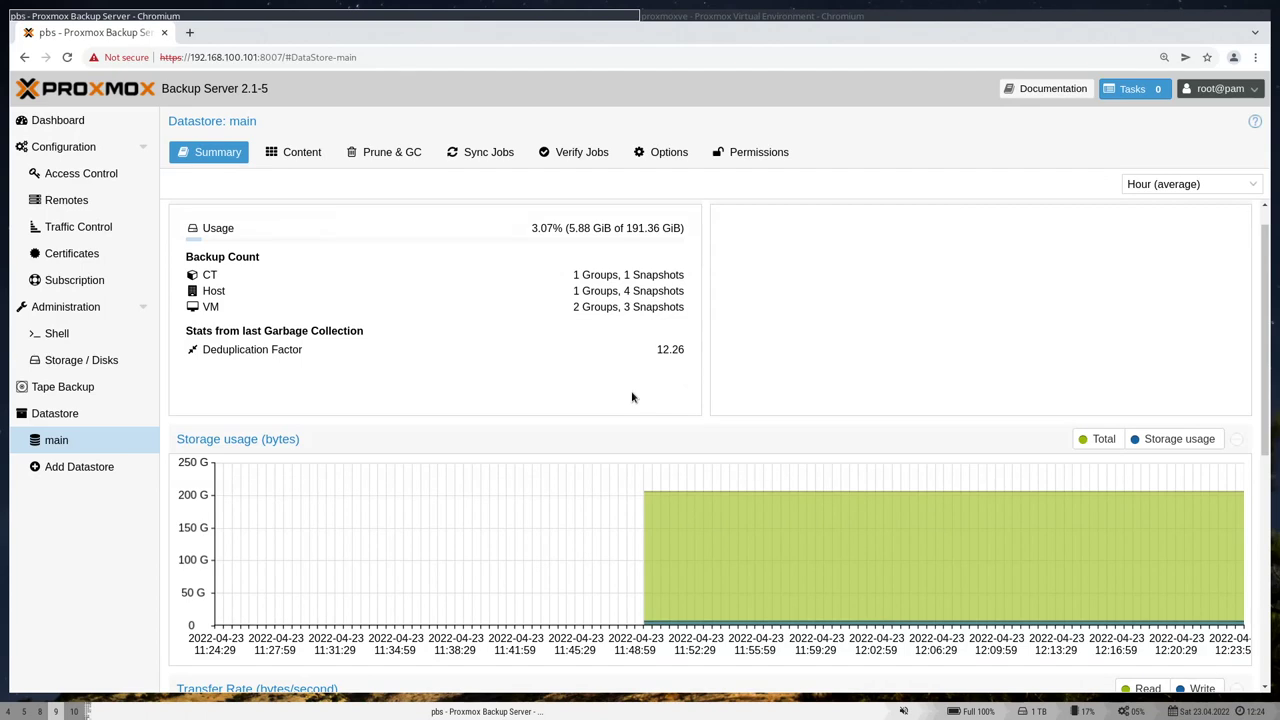
scroll(594, 358, "down", 5)
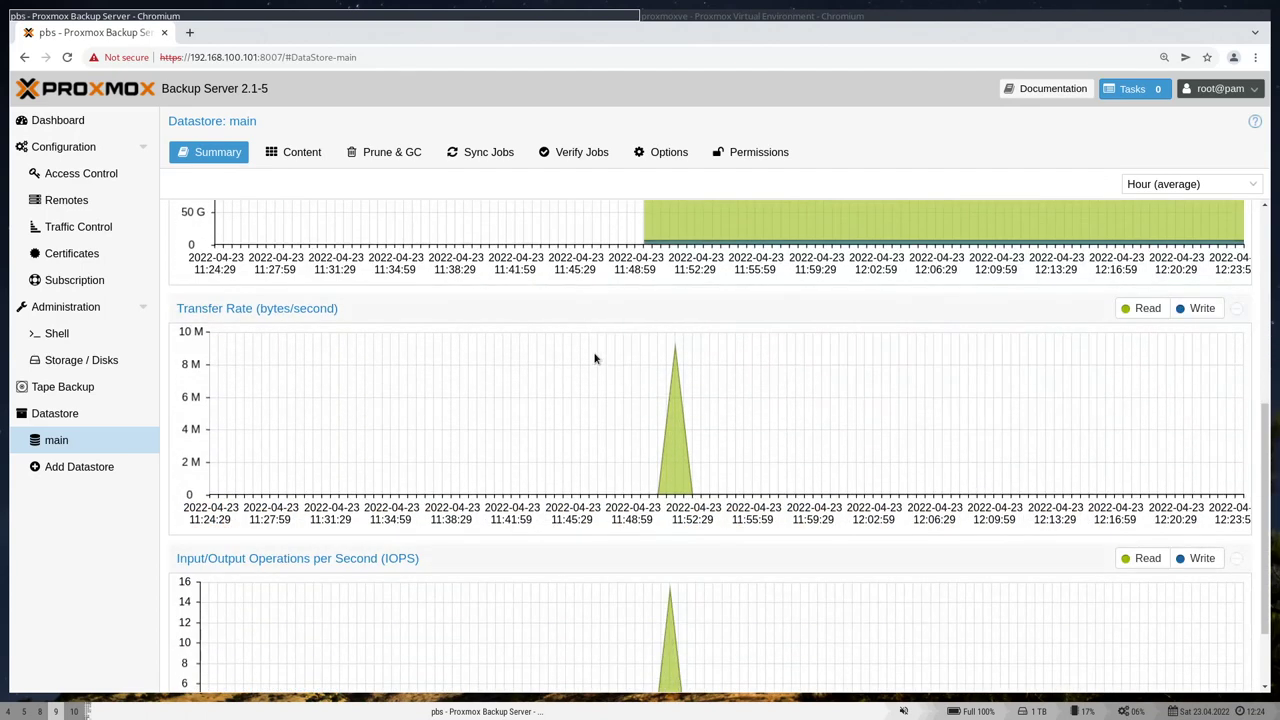
scroll(594, 358, "up", 5)
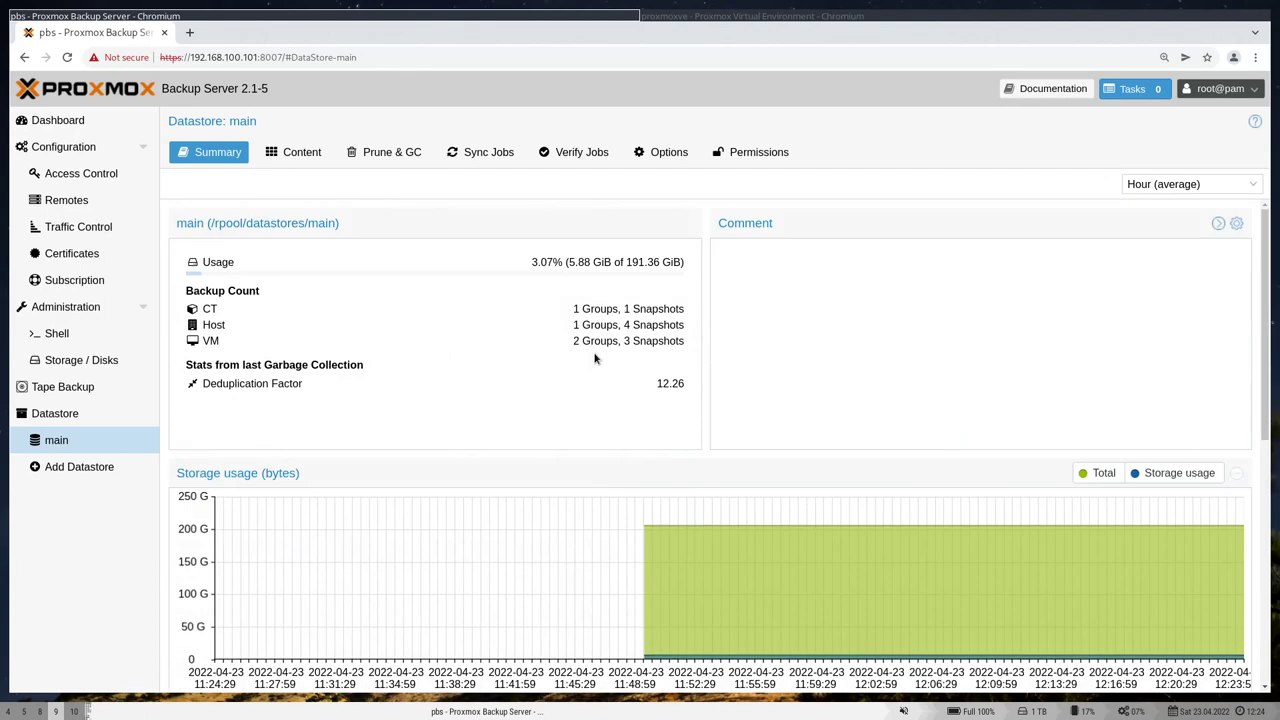
left_click(310, 157)
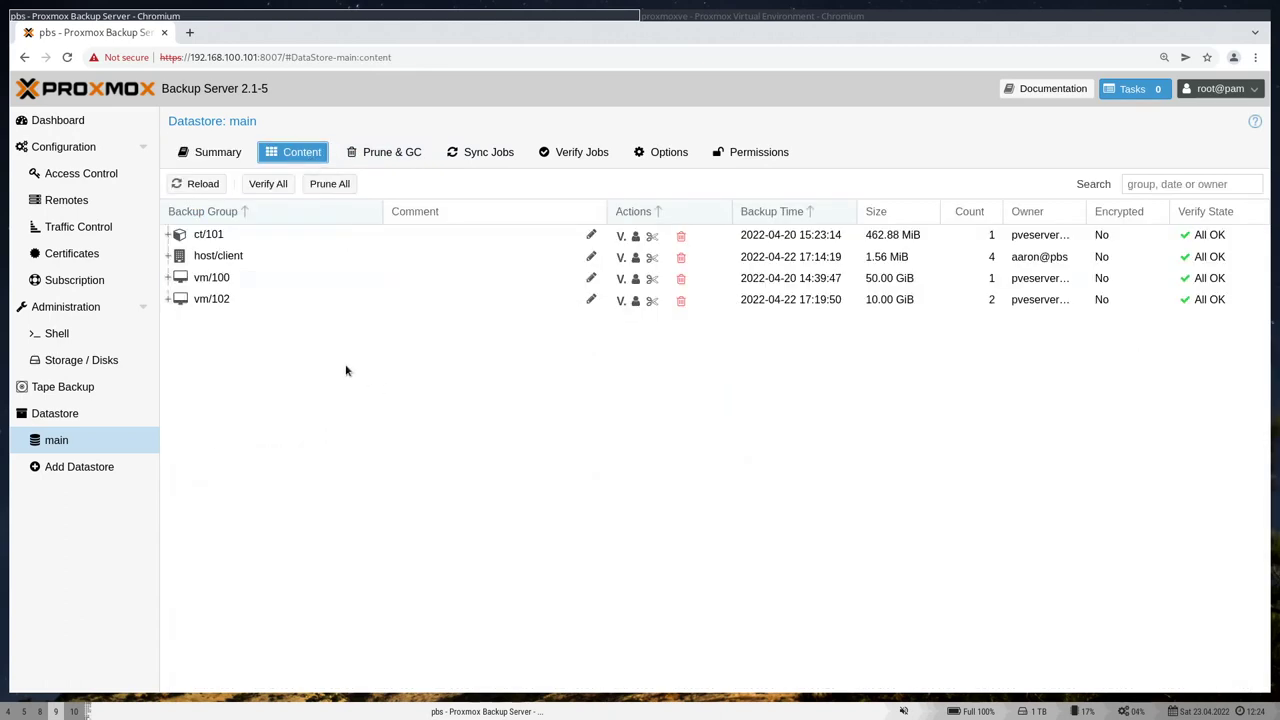
Step: Examine the ct/101 backup group by expanding its snapshot and its archive files, including client.log.blob and root.pxar.didx
left_click(211, 240)
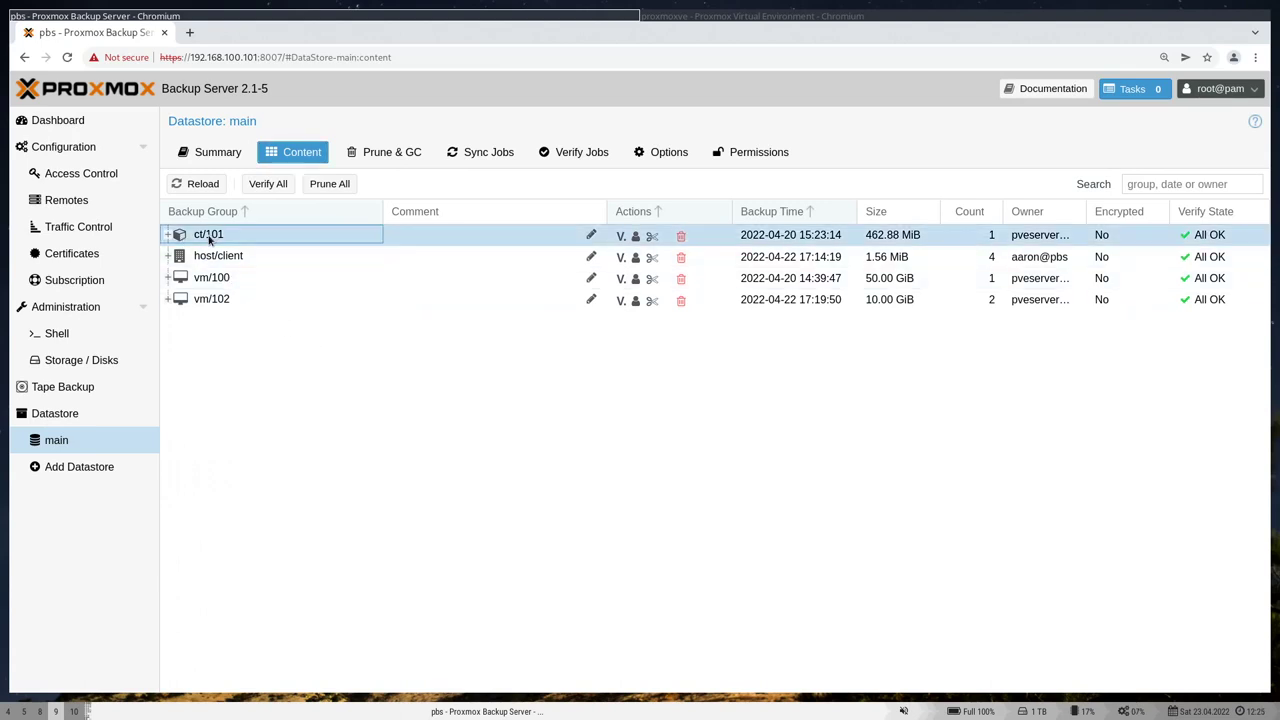
left_click(167, 238)
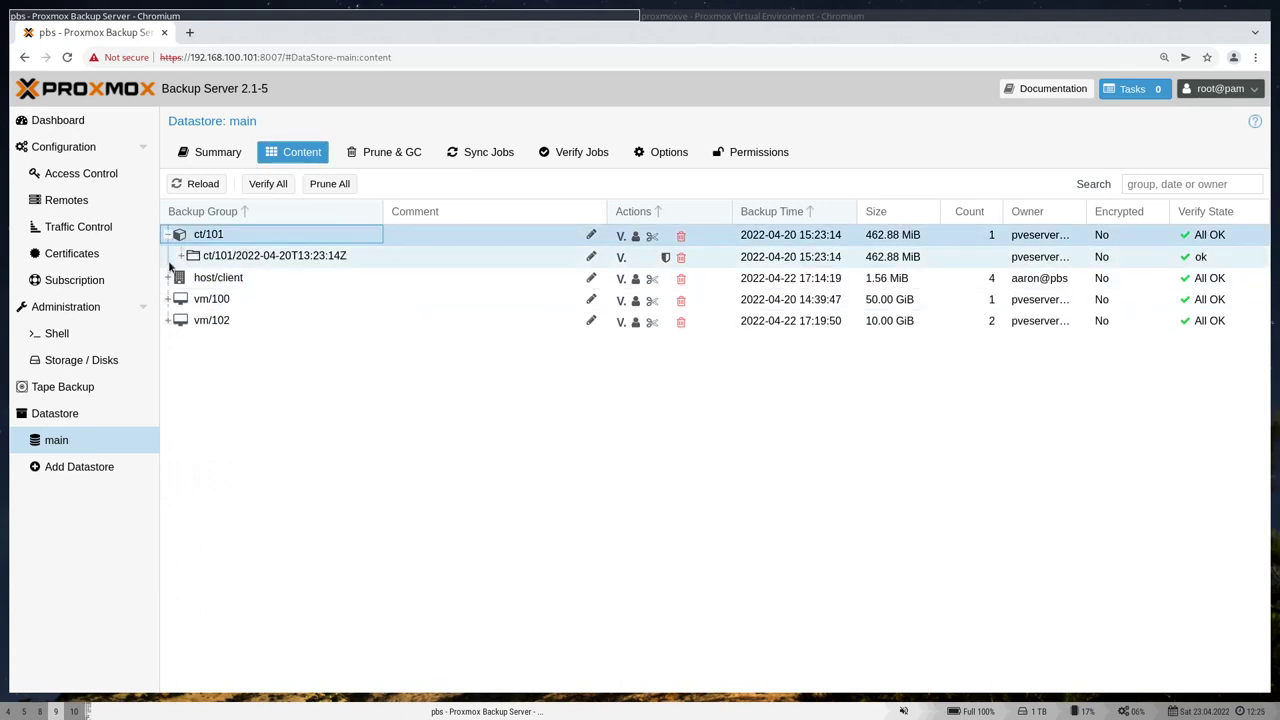
left_click(223, 262)
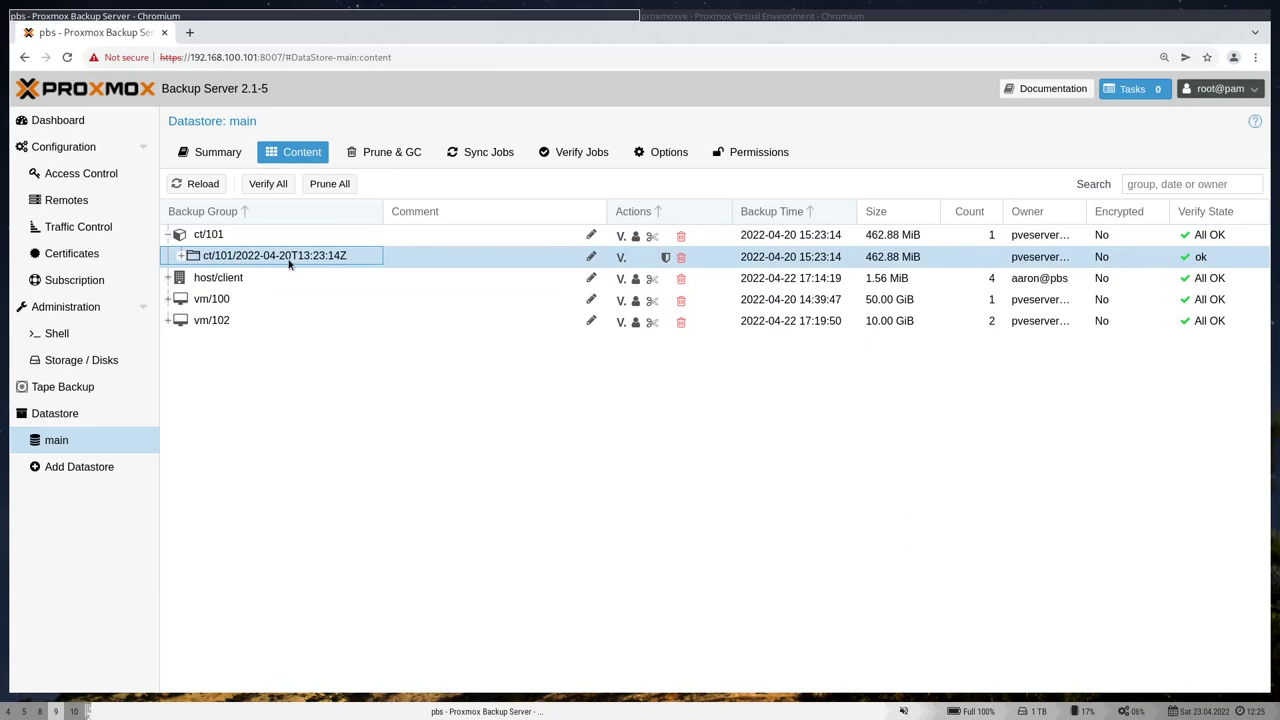
left_click(183, 256)
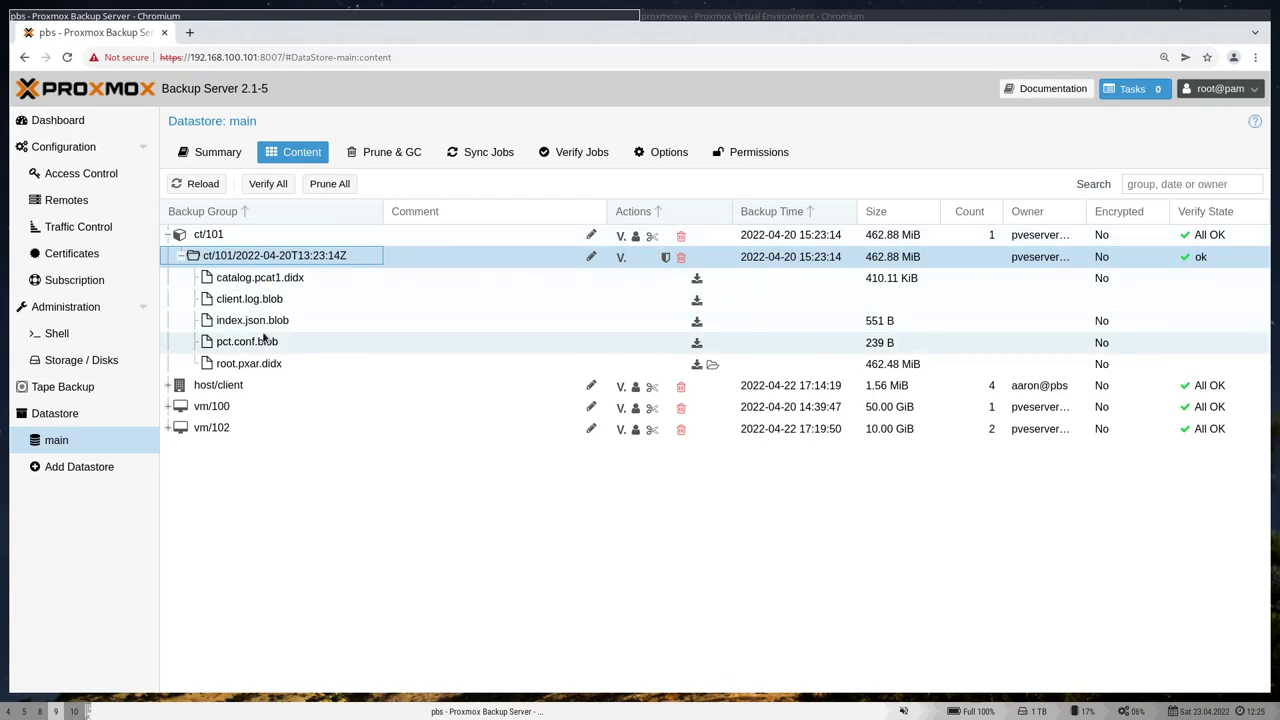
left_click(262, 302)
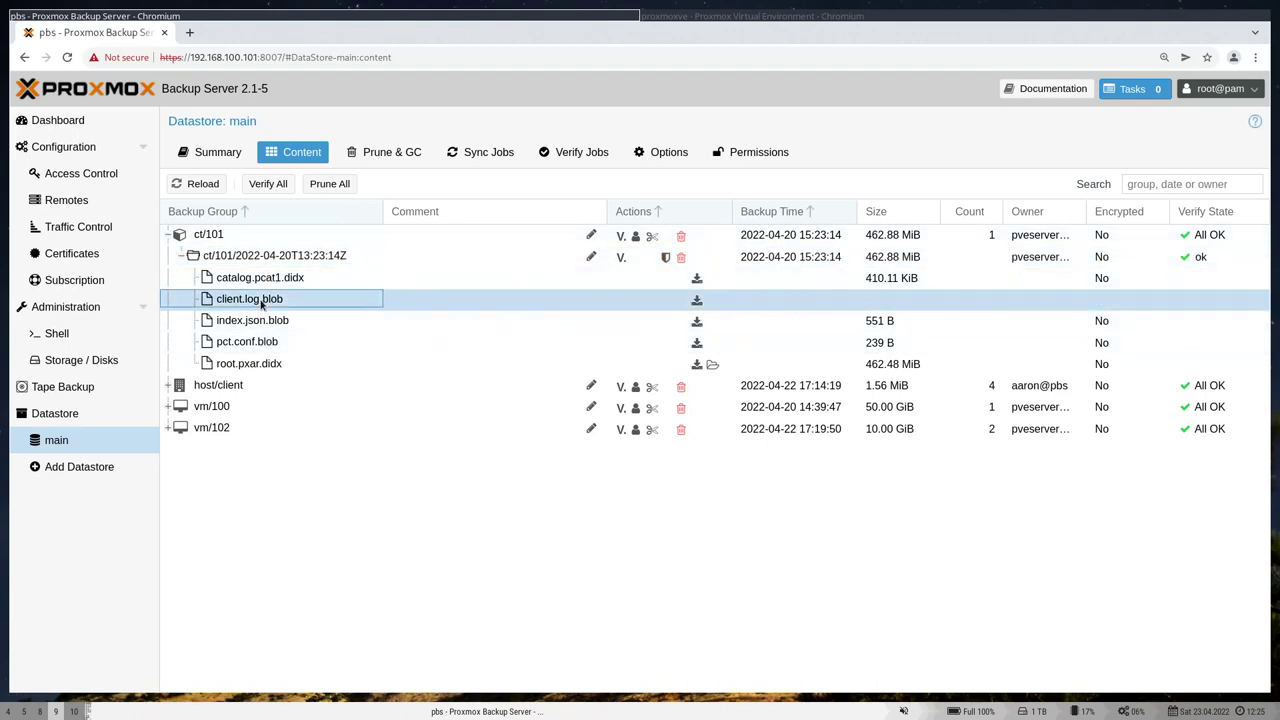
left_click(280, 368)
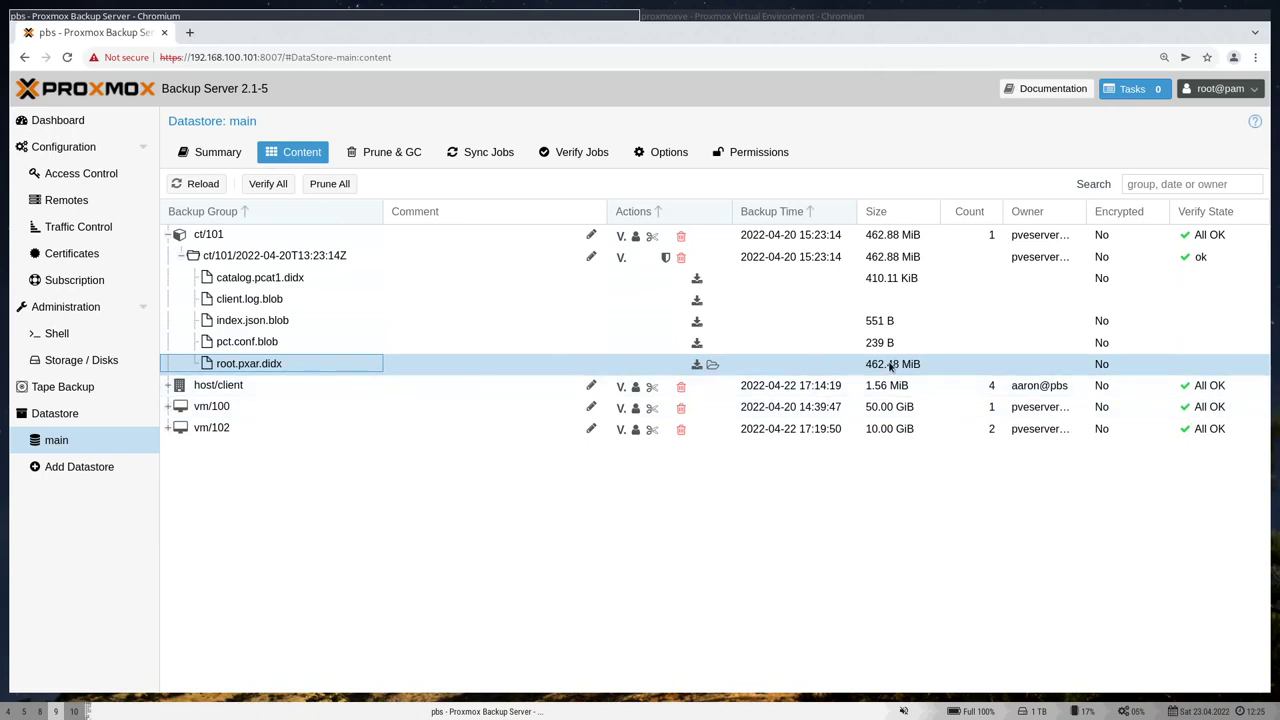
Step: Expand the host/client, vm/100 and vm/102 backup groups and inspect the files in vm/102's 2022-04-22T15:19:50Z snapshot
left_click(176, 385)
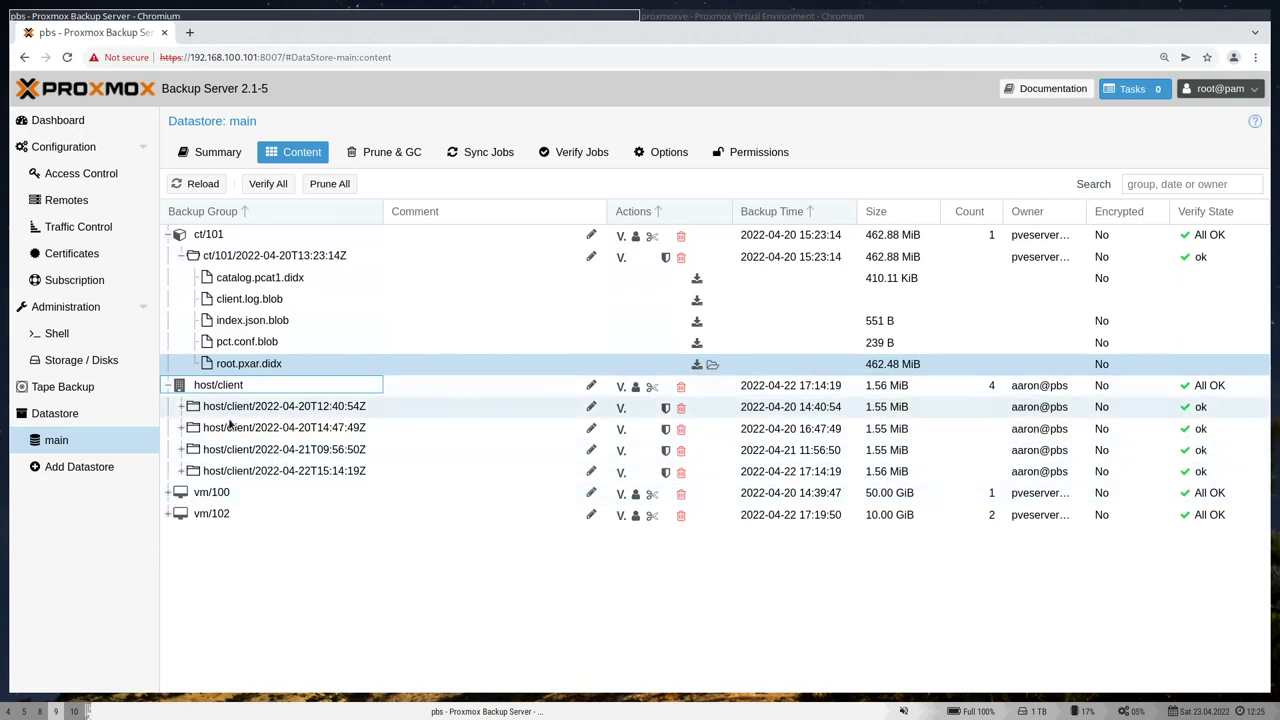
left_click(171, 492)
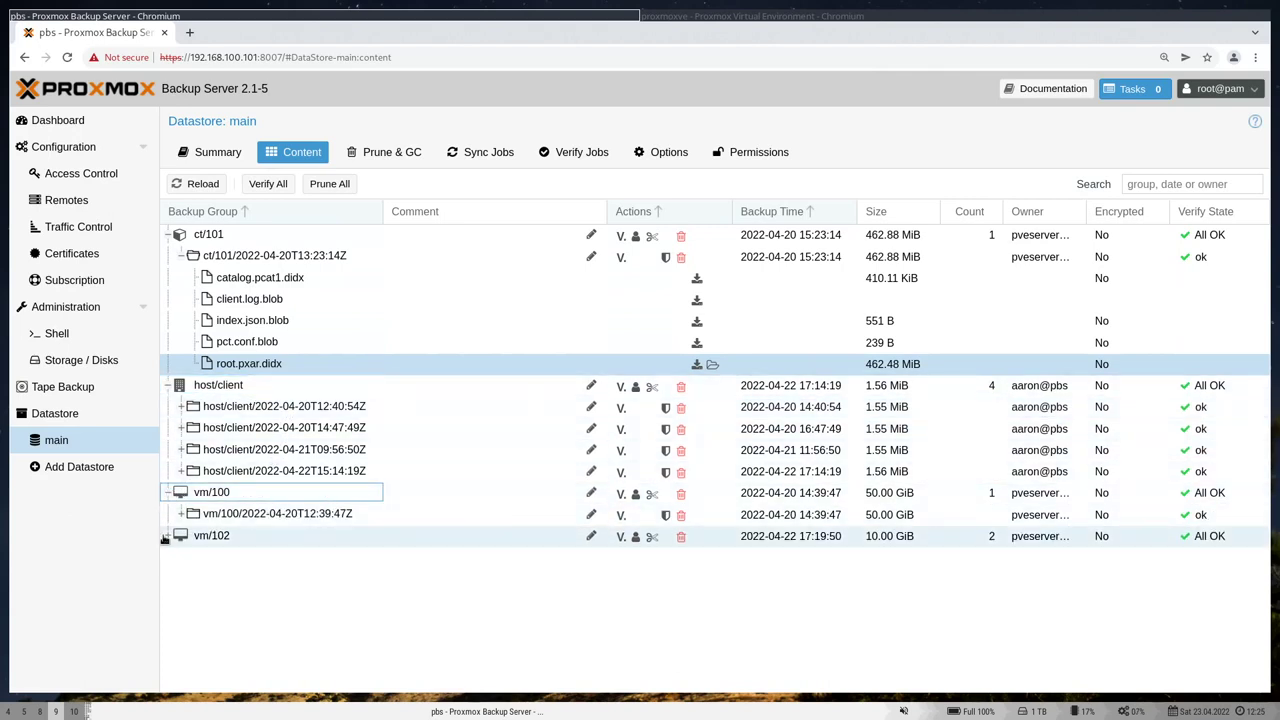
left_click(171, 535)
left_click(183, 578)
left_click(183, 578)
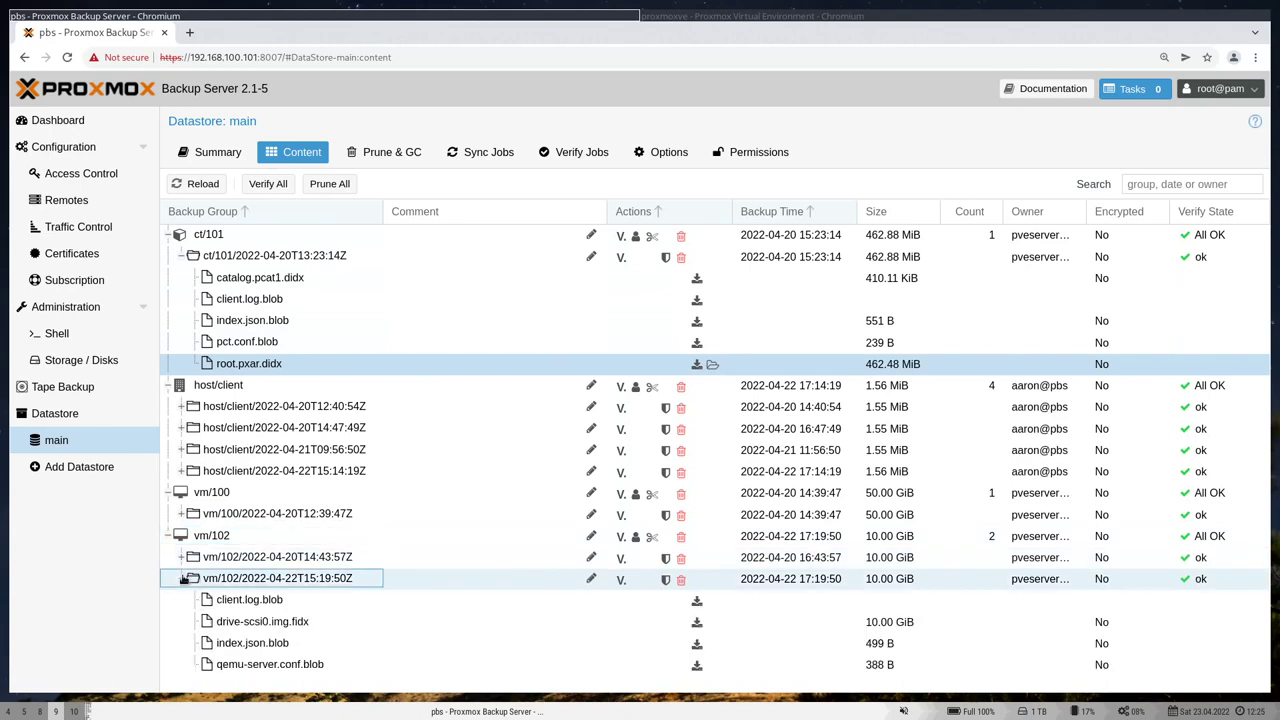
left_click(265, 605)
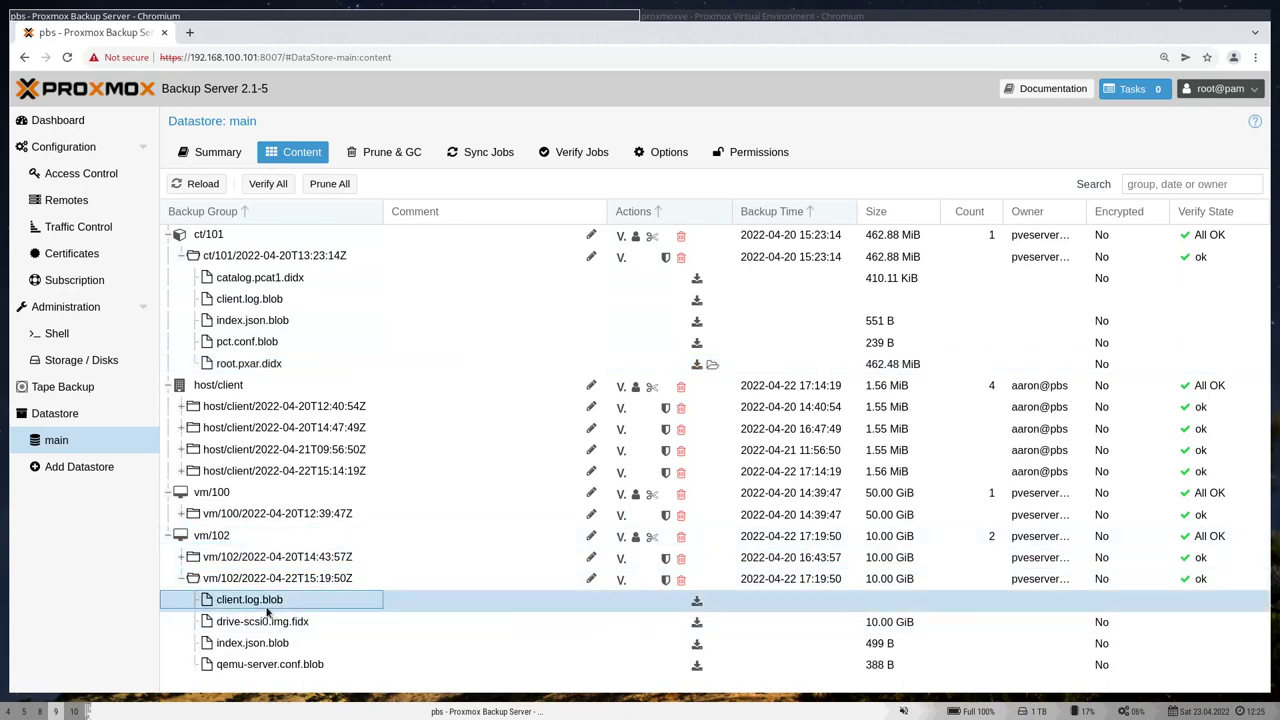
left_click(267, 614)
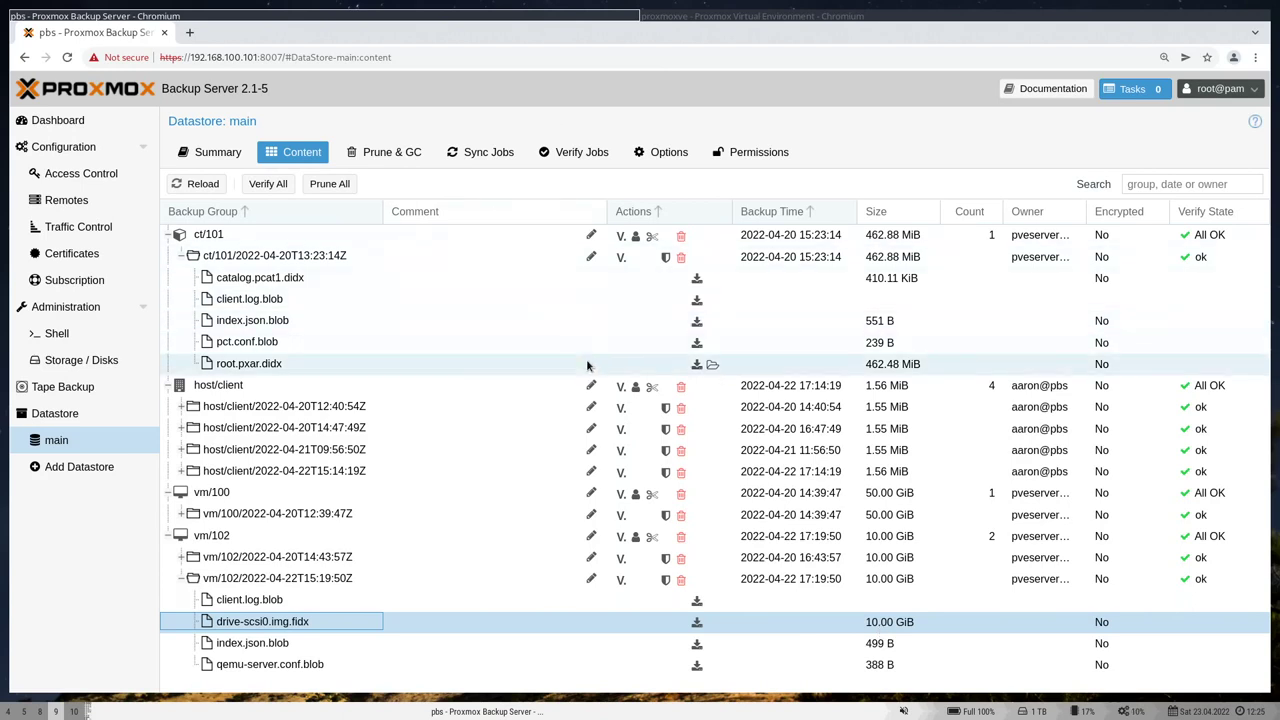
Step: Download adduser.conf from the etc.pxar.didx archive of the host/client/2022-04-20T12:40:54Z snapshot and close the file browser
left_click(184, 408)
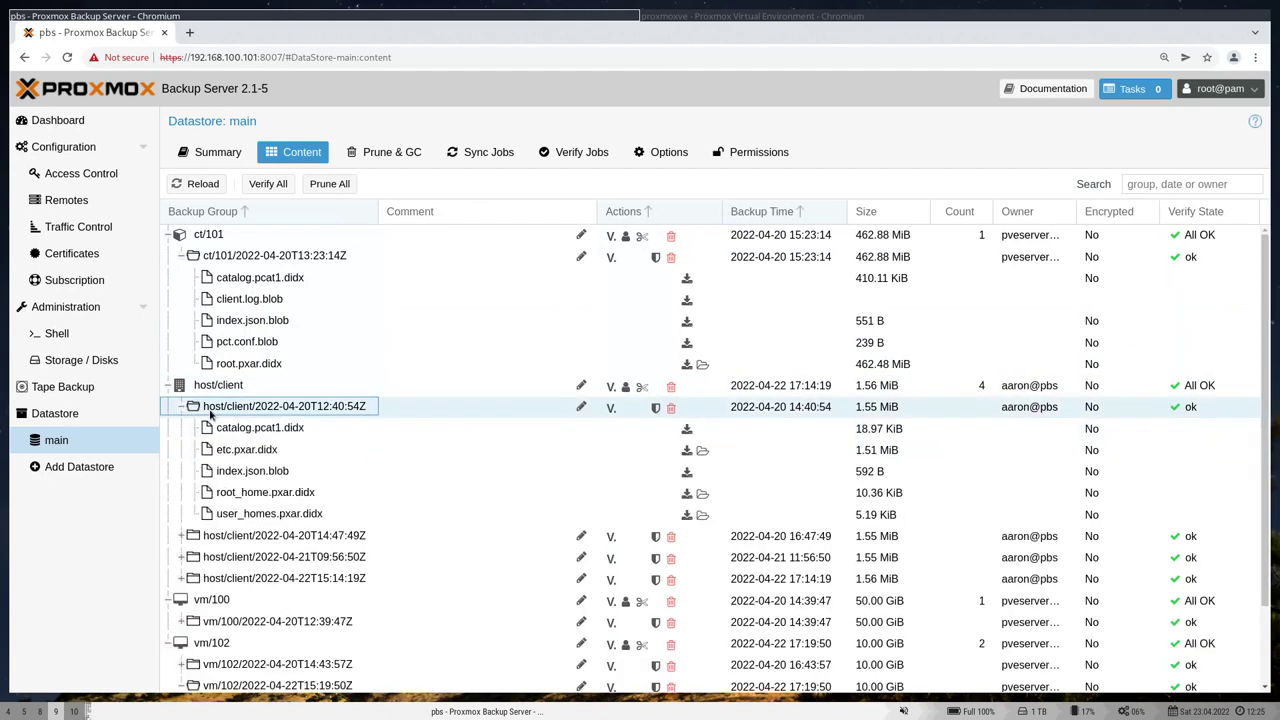
left_click(706, 452)
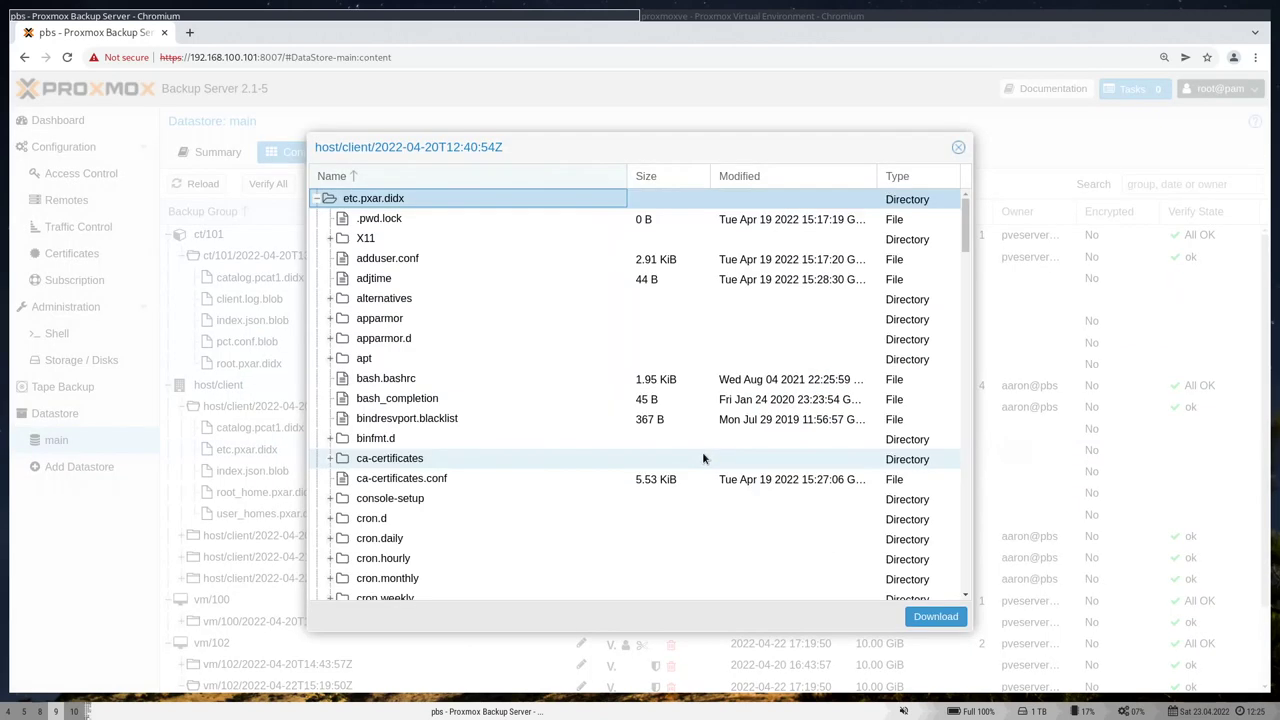
scroll(520, 263, "down", 10)
scroll(520, 263, "up", 10)
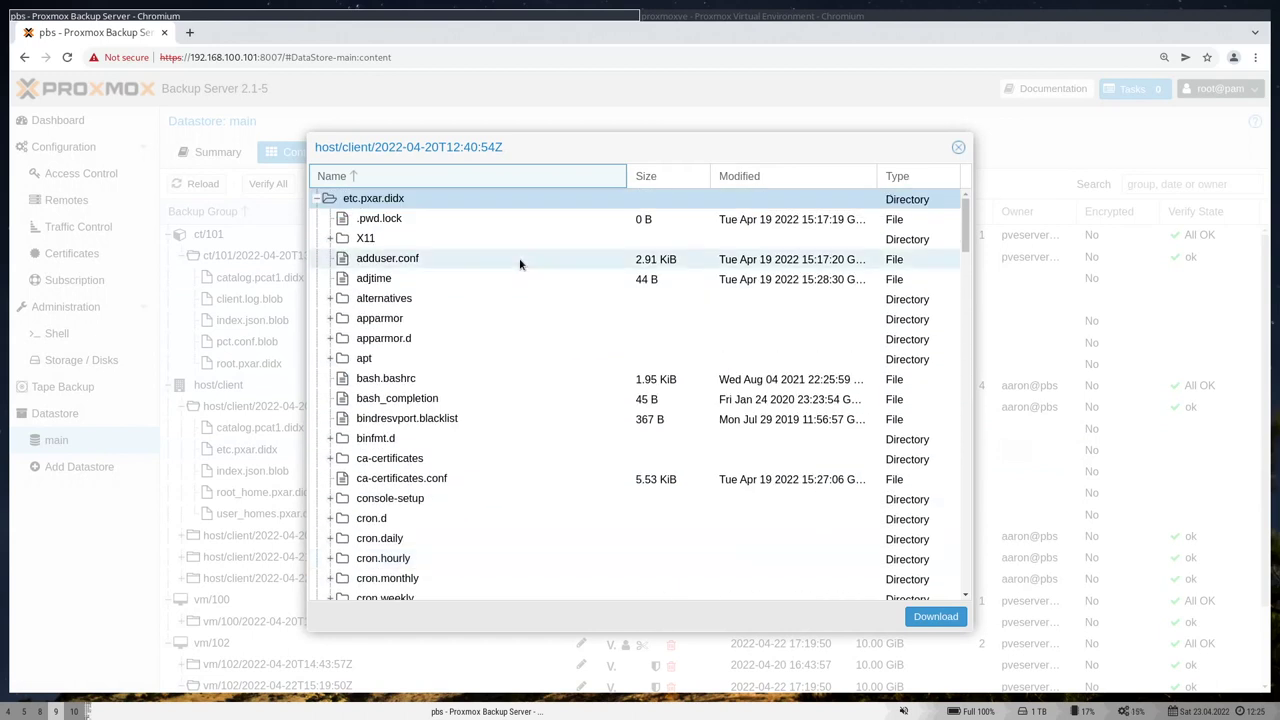
left_click(395, 260)
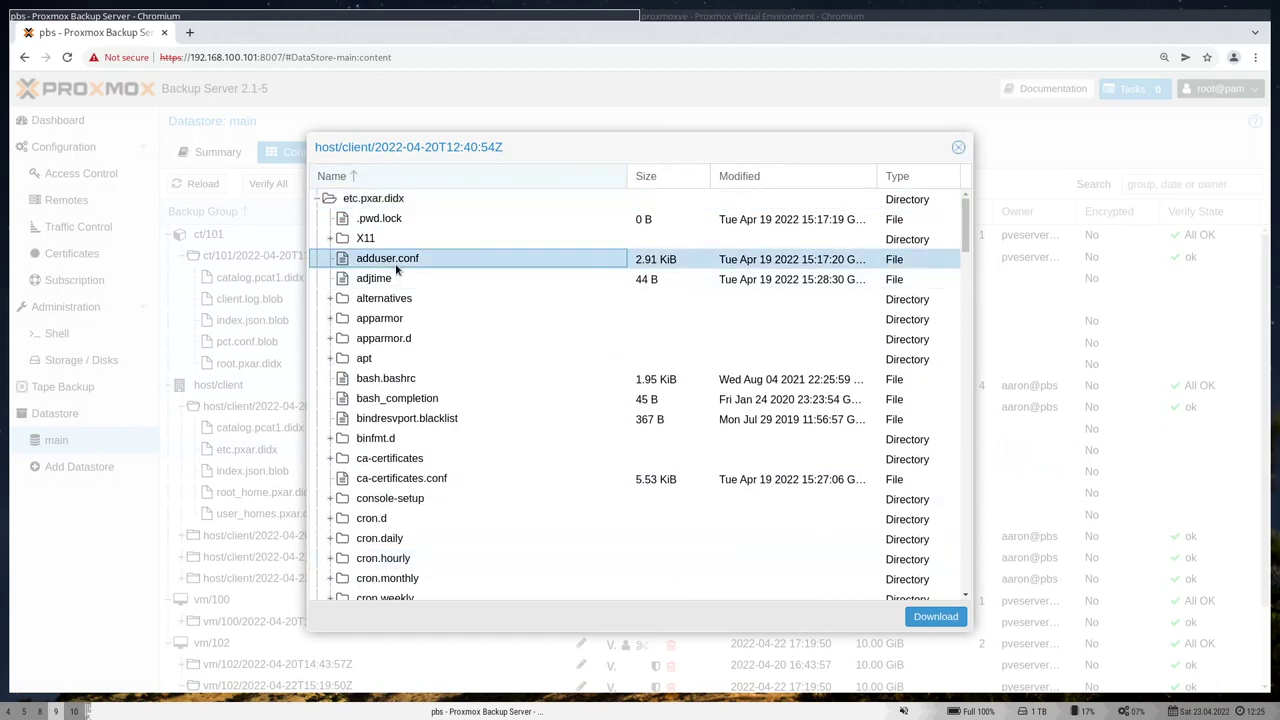
left_click(930, 617)
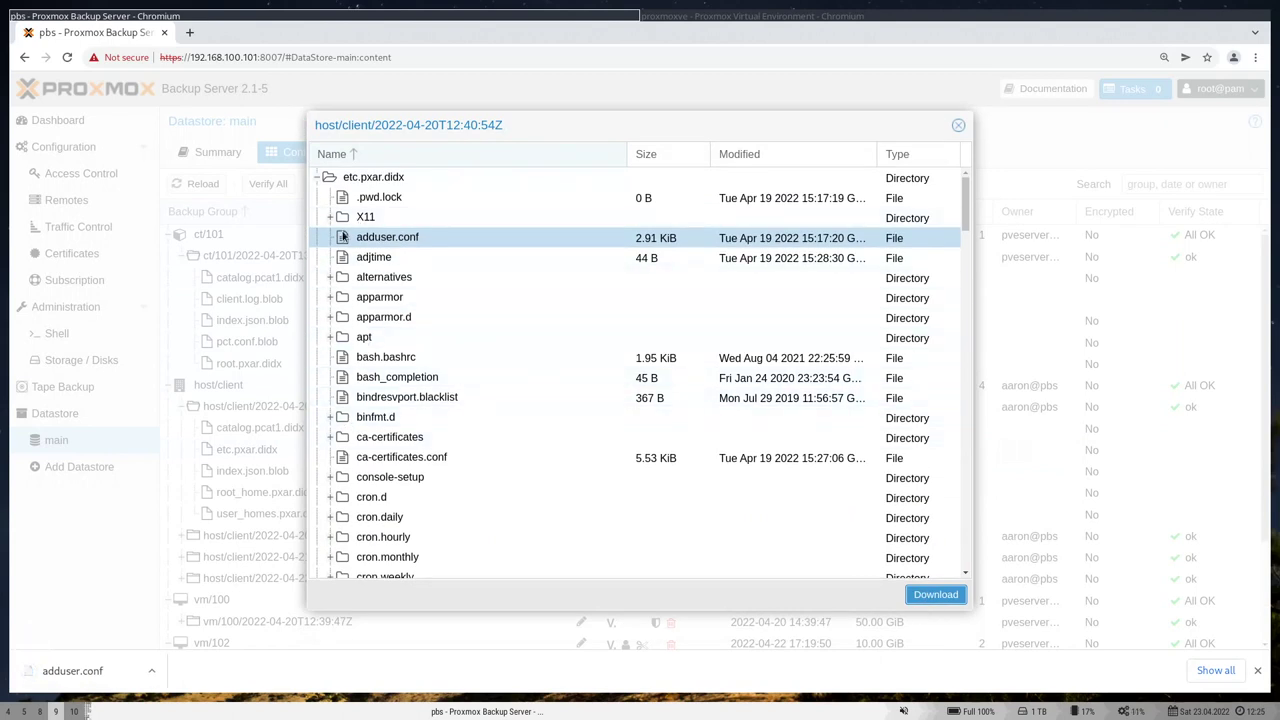
left_click(958, 127)
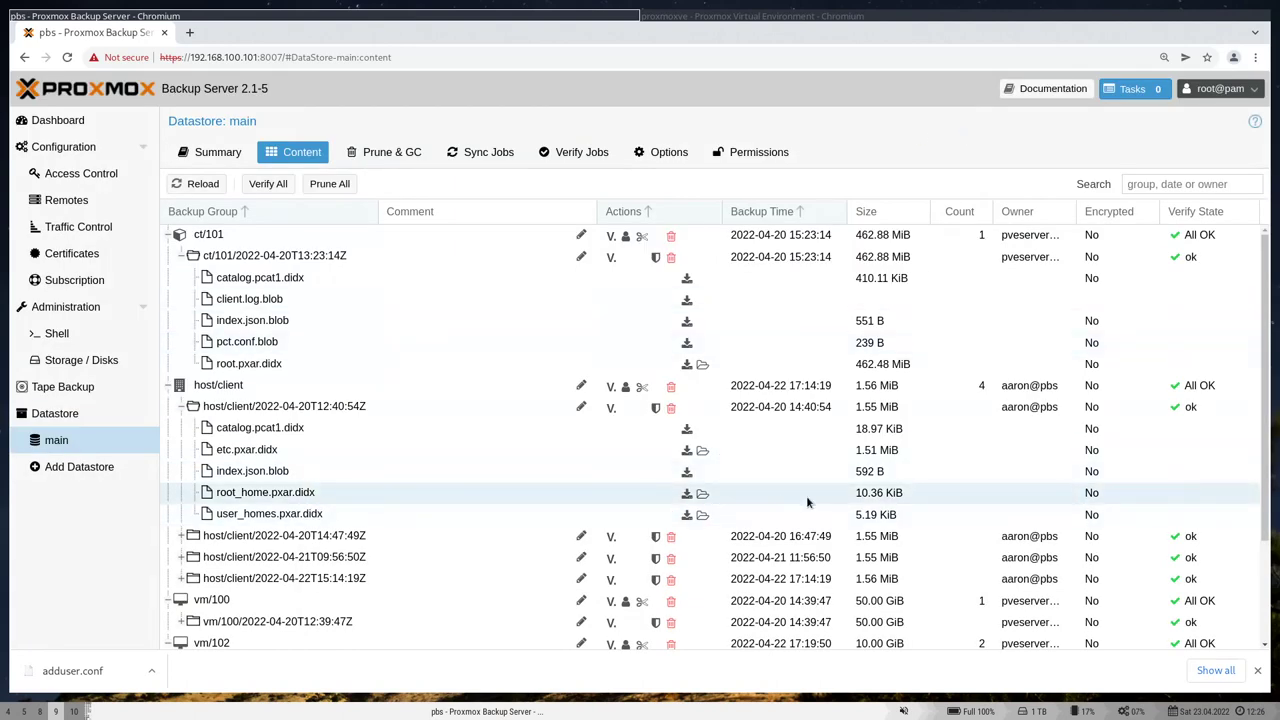
Step: Download the Downloads folder from the same snapshot's root_home.pxar.didx archive, closing the download bar and the file browser
left_click(702, 493)
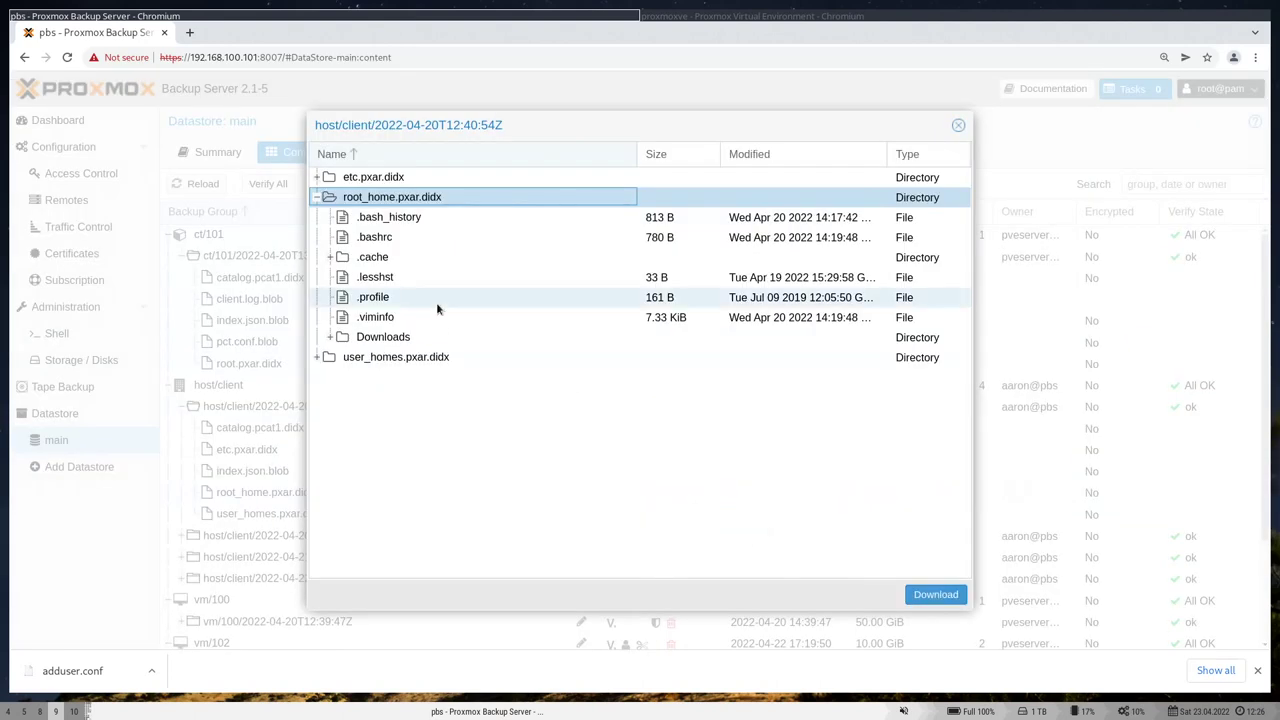
left_click(366, 337)
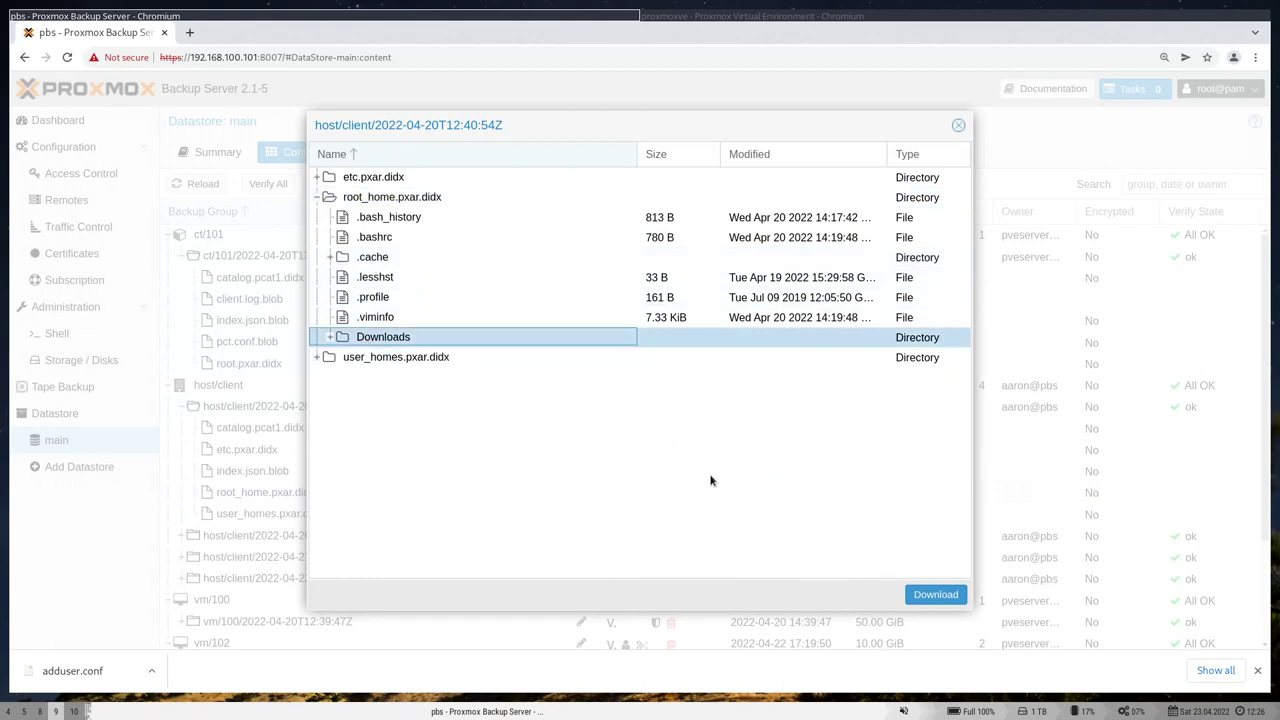
left_click(930, 595)
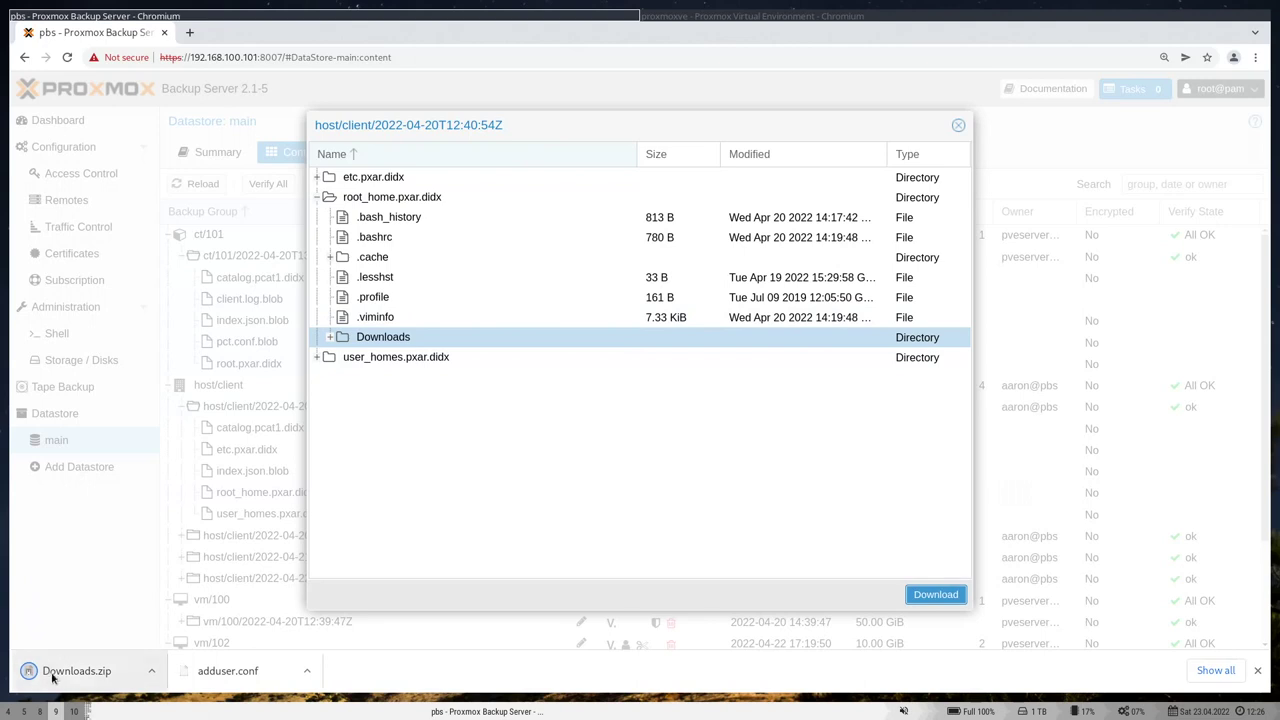
left_click(1258, 671)
left_click(958, 147)
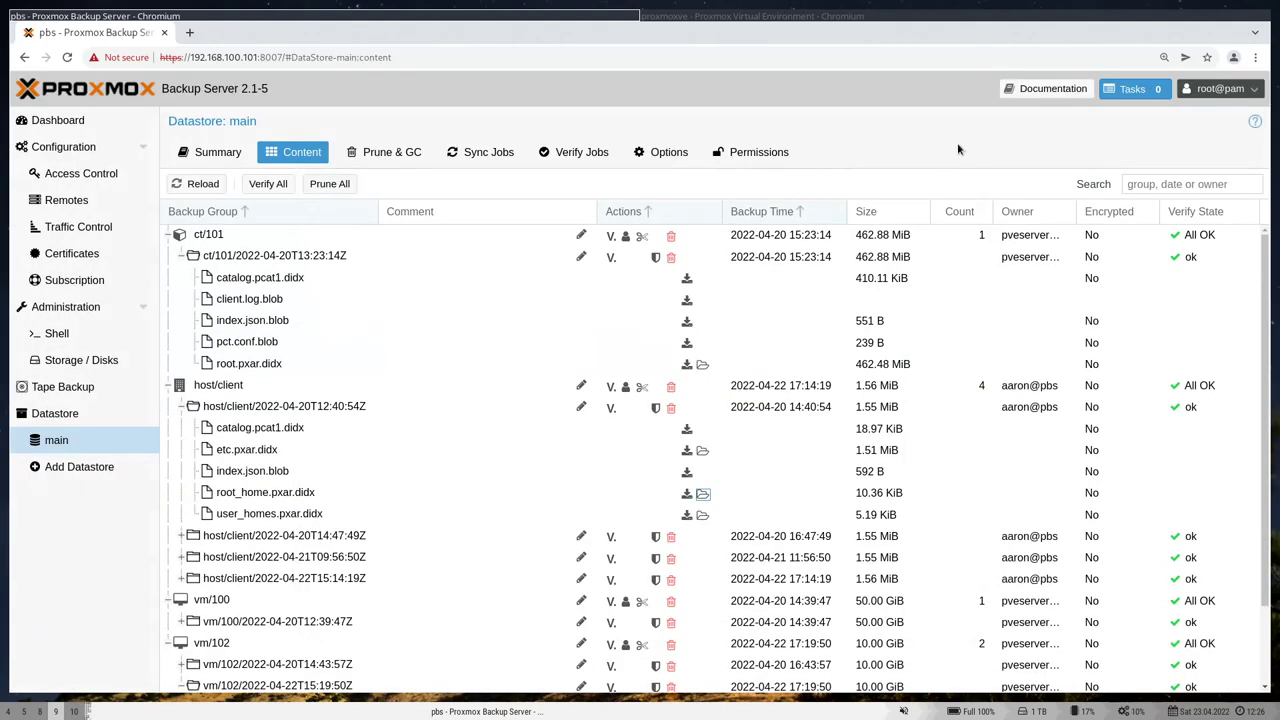
Step: Review the main datastore's garbage collection schedule, prune schedule and retention options, closing each form without changes
left_click(405, 152)
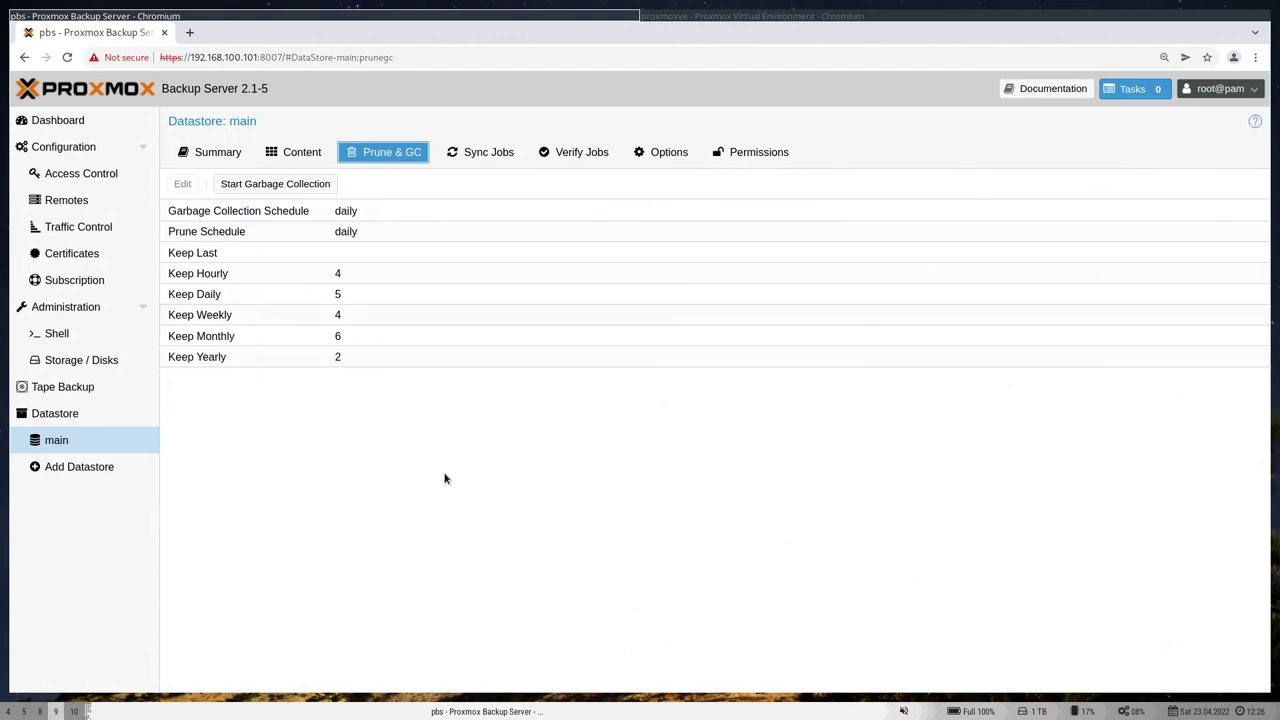
left_click(368, 215)
double_click(368, 213)
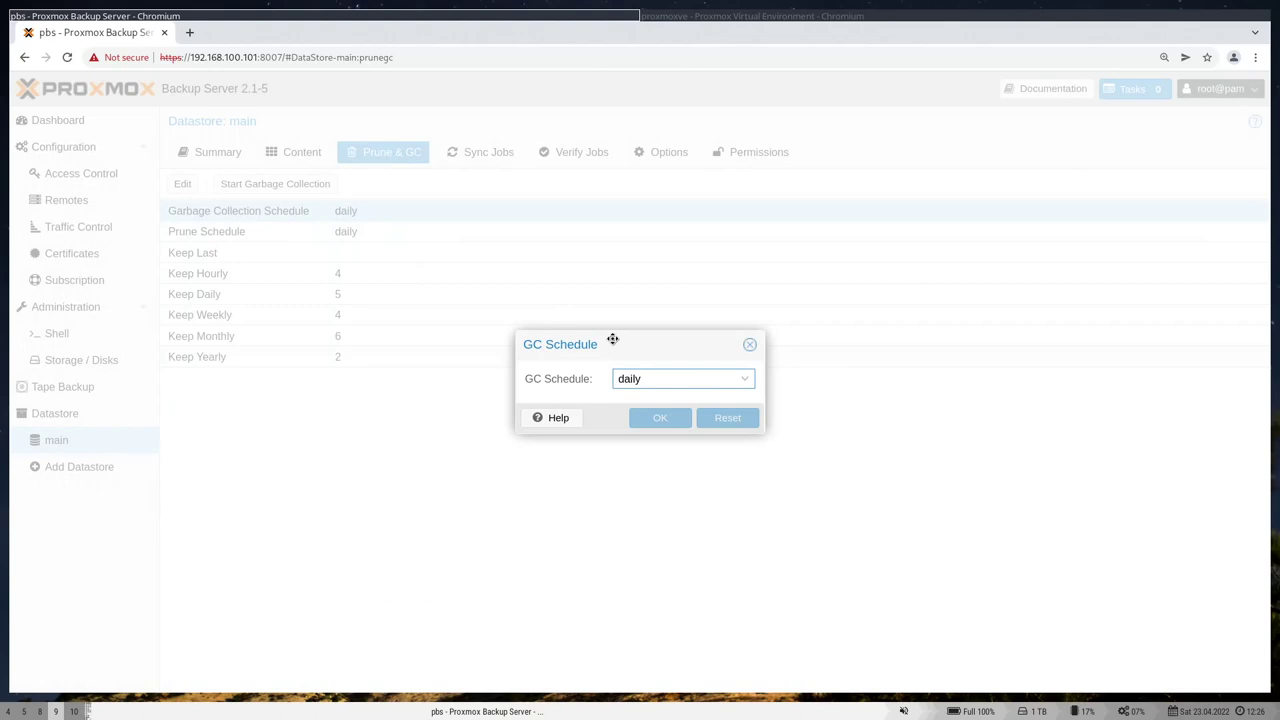
key("Escape")
left_click(394, 240)
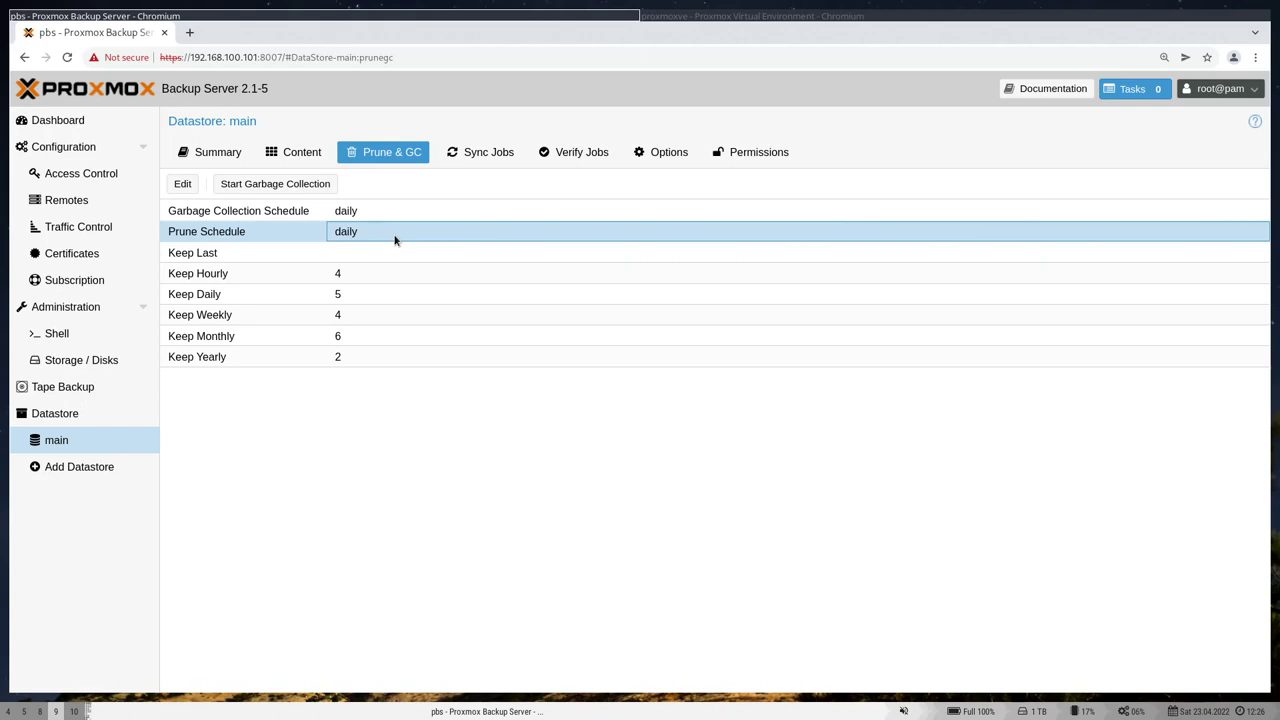
left_click(361, 251)
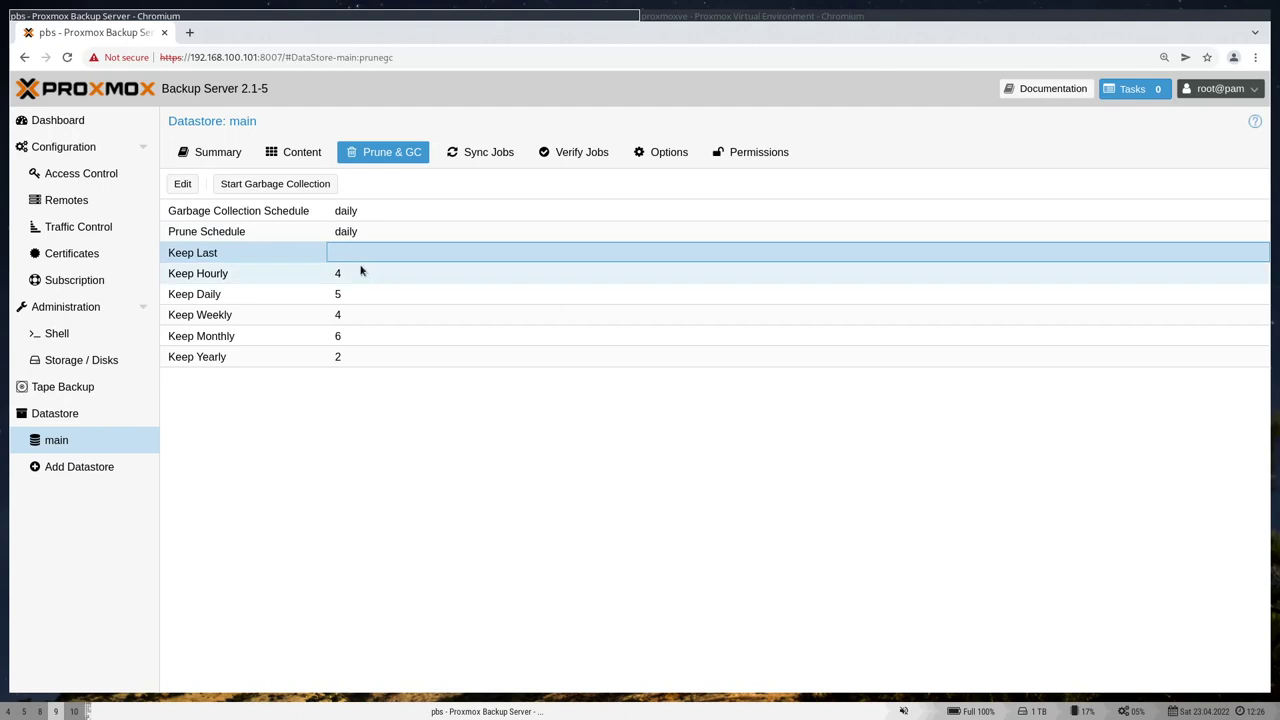
double_click(374, 262)
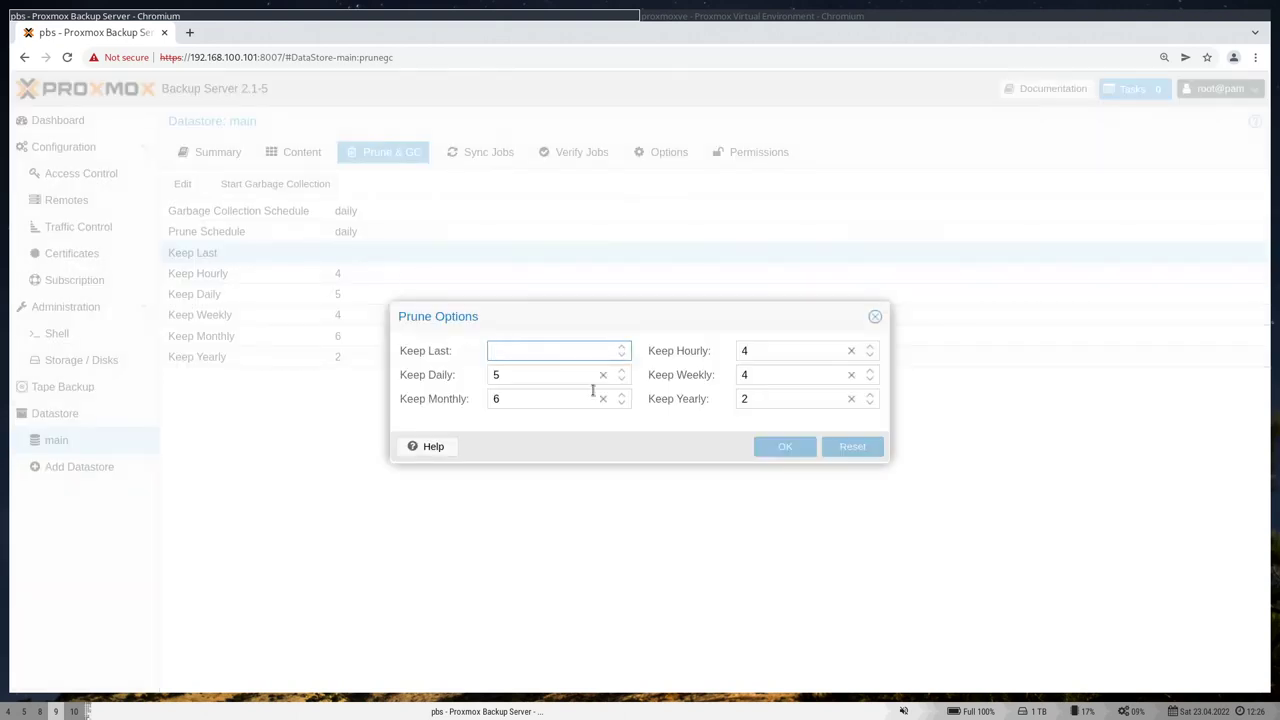
left_click(876, 318)
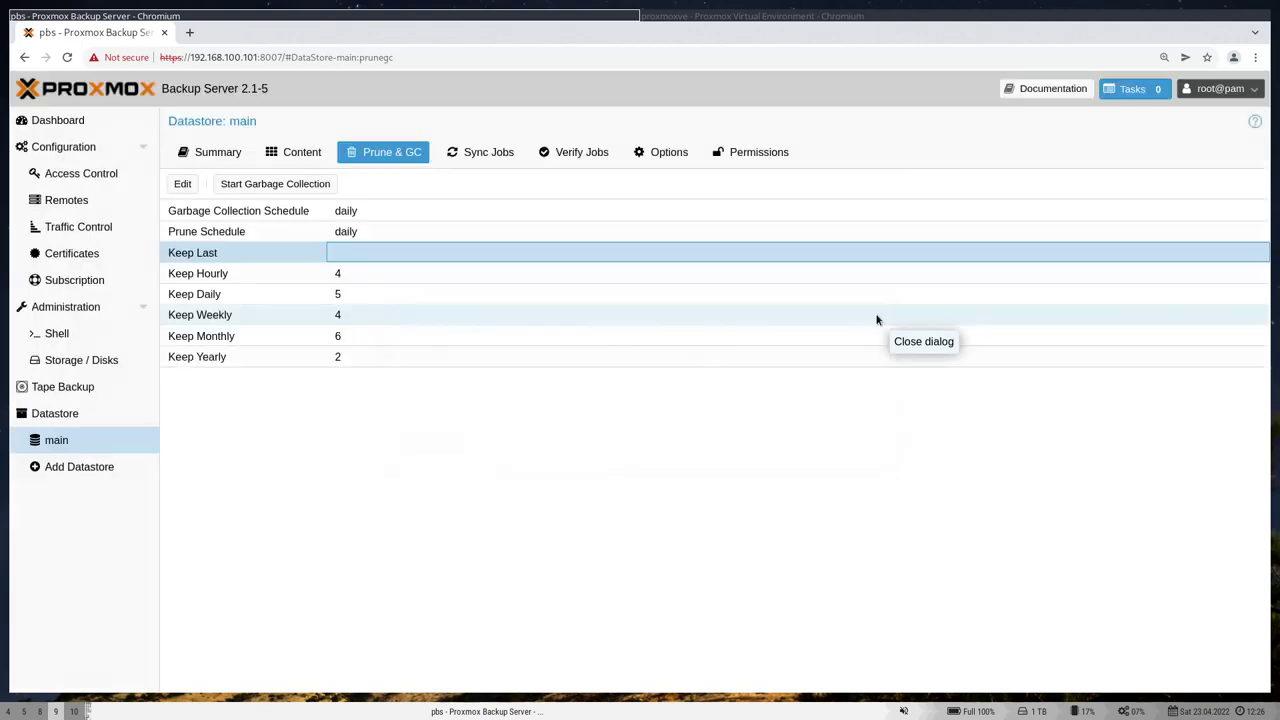
Step: Look through the main datastore's sync jobs, verify jobs, notification and verification options, and permissions
left_click(477, 152)
left_click(556, 157)
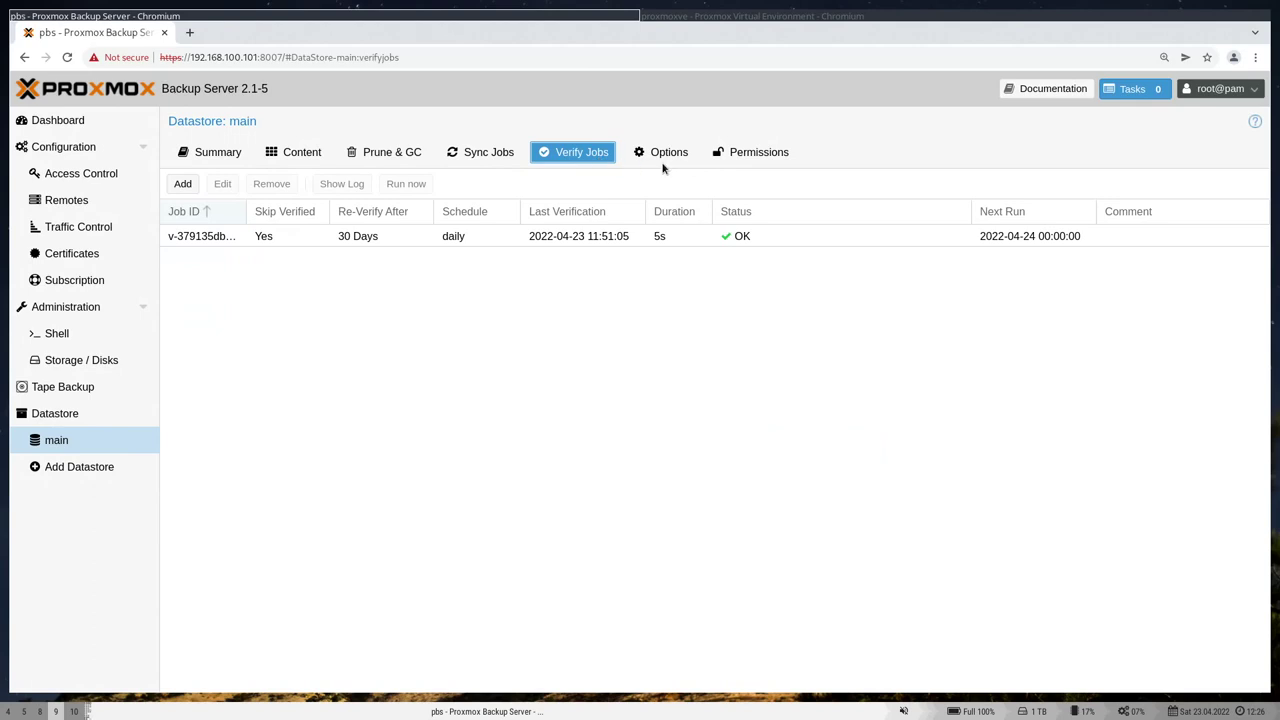
left_click(667, 153)
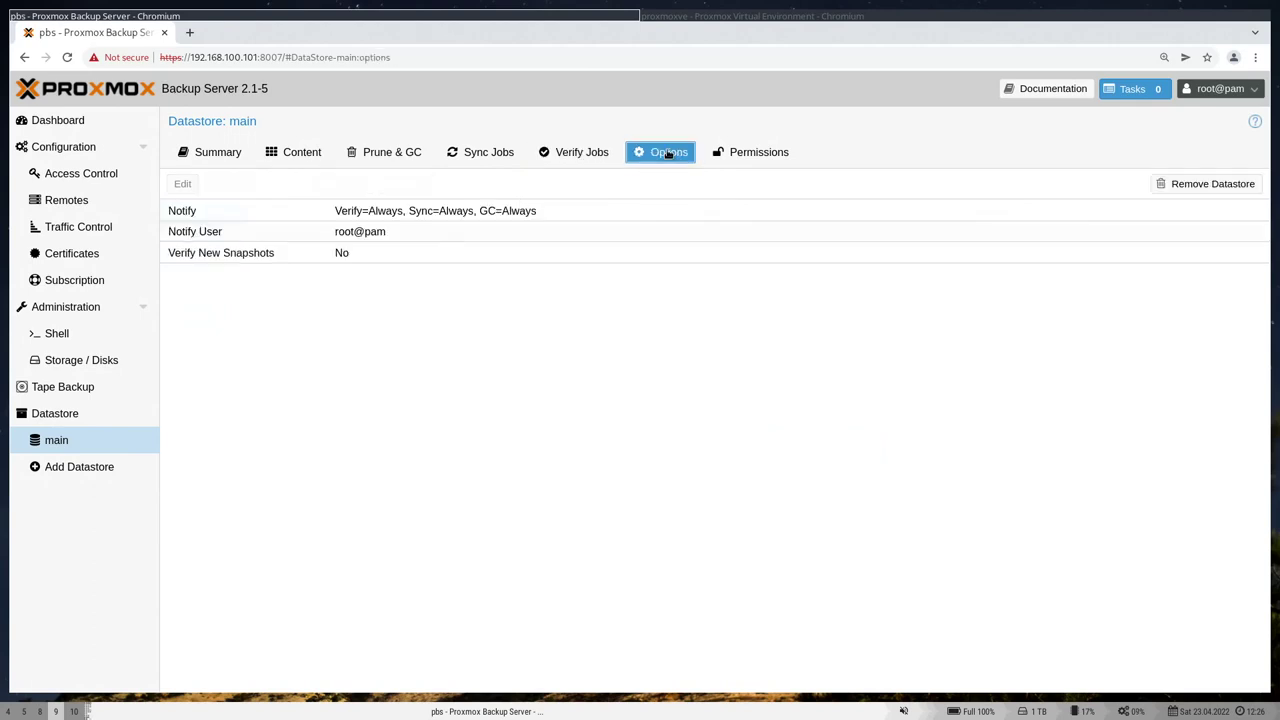
left_click(740, 154)
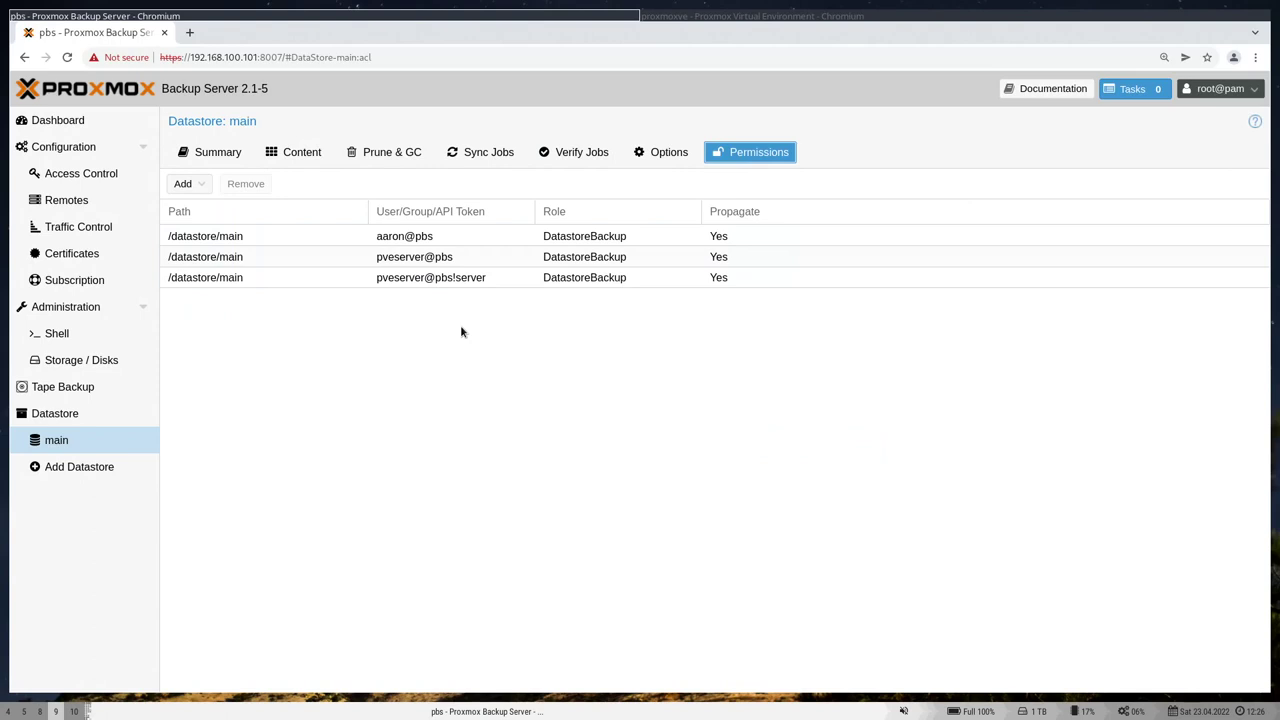
Step: Switch to the client's terminal, print .bashrc and highlight its PBS repository, password and fingerprint export lines
key("alt+Tab")
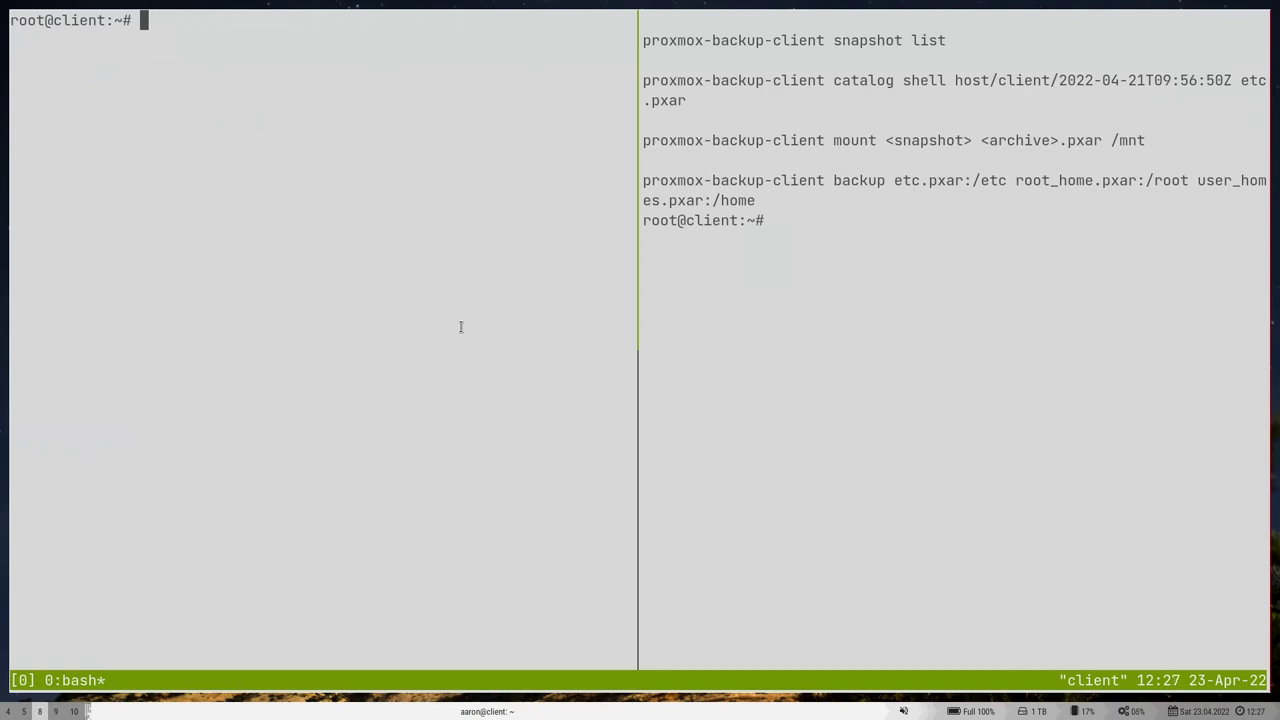
type("cat .bashrc")
key("Return")
left_click_drag(434, 498, 6, 436)
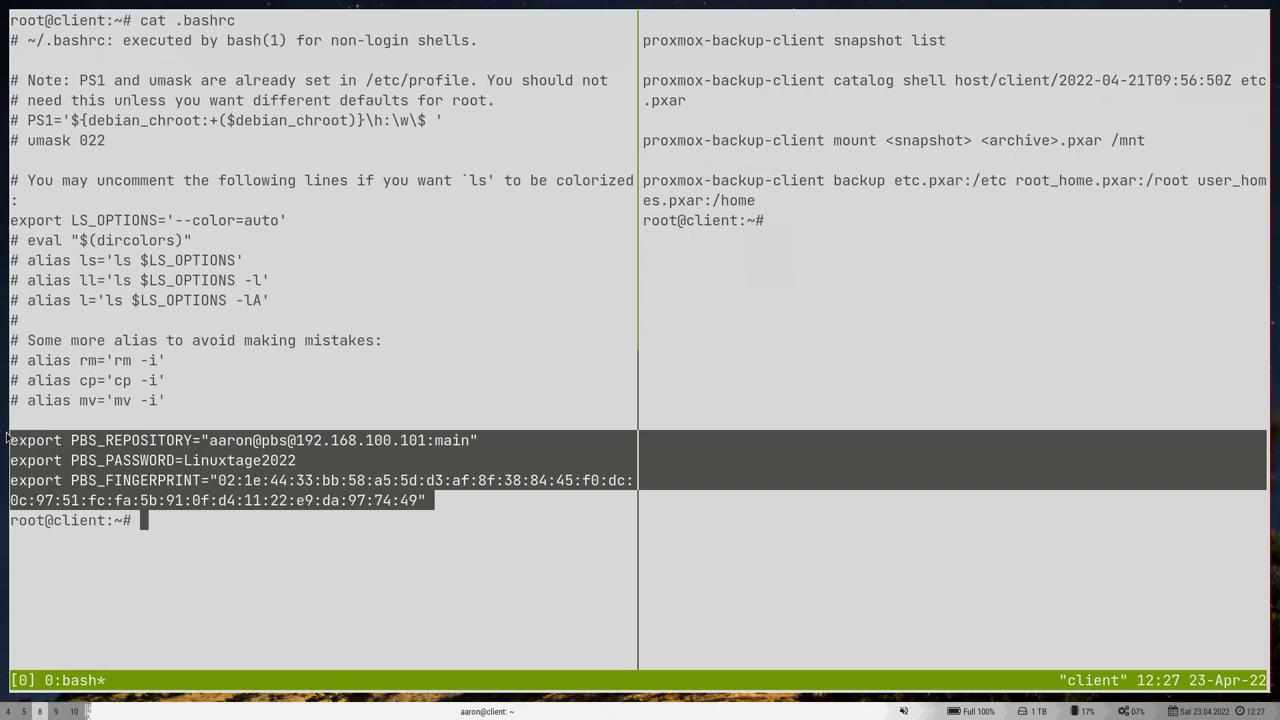
Step: Return to the Proxmox Backup Server web interface and display the server's certificate fingerprint from the dashboard
key("super+0")
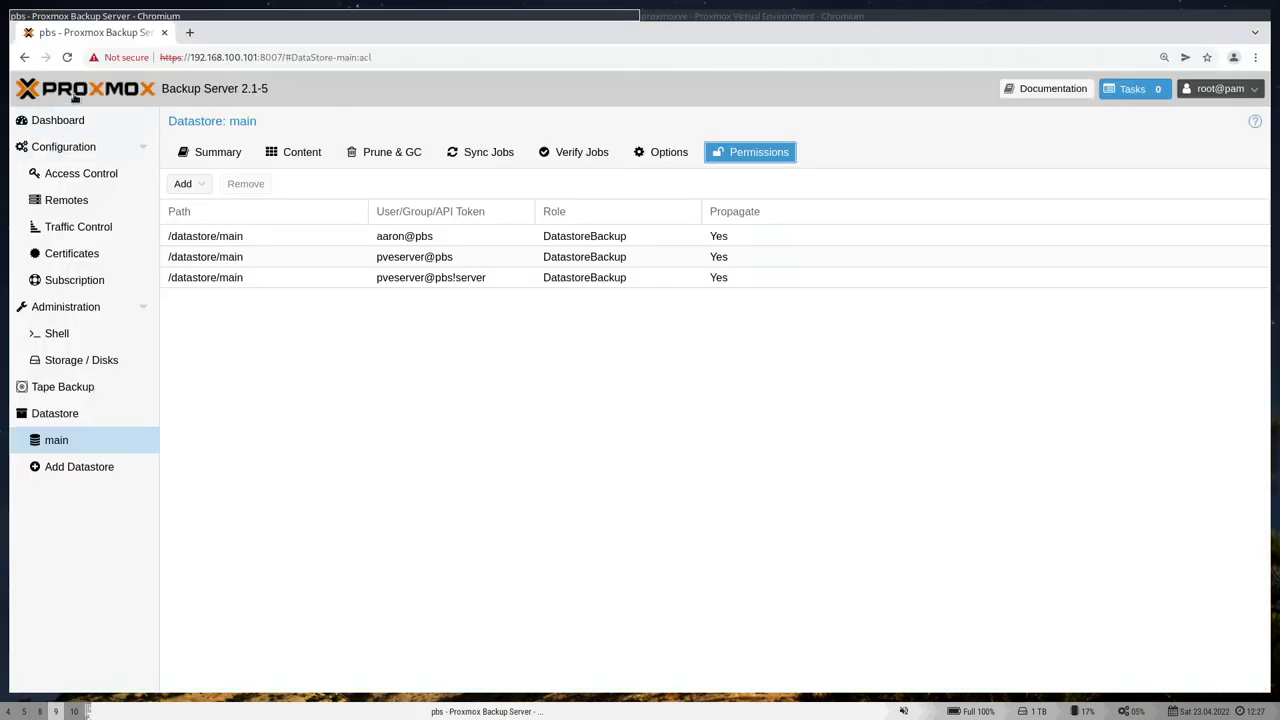
left_click(55, 122)
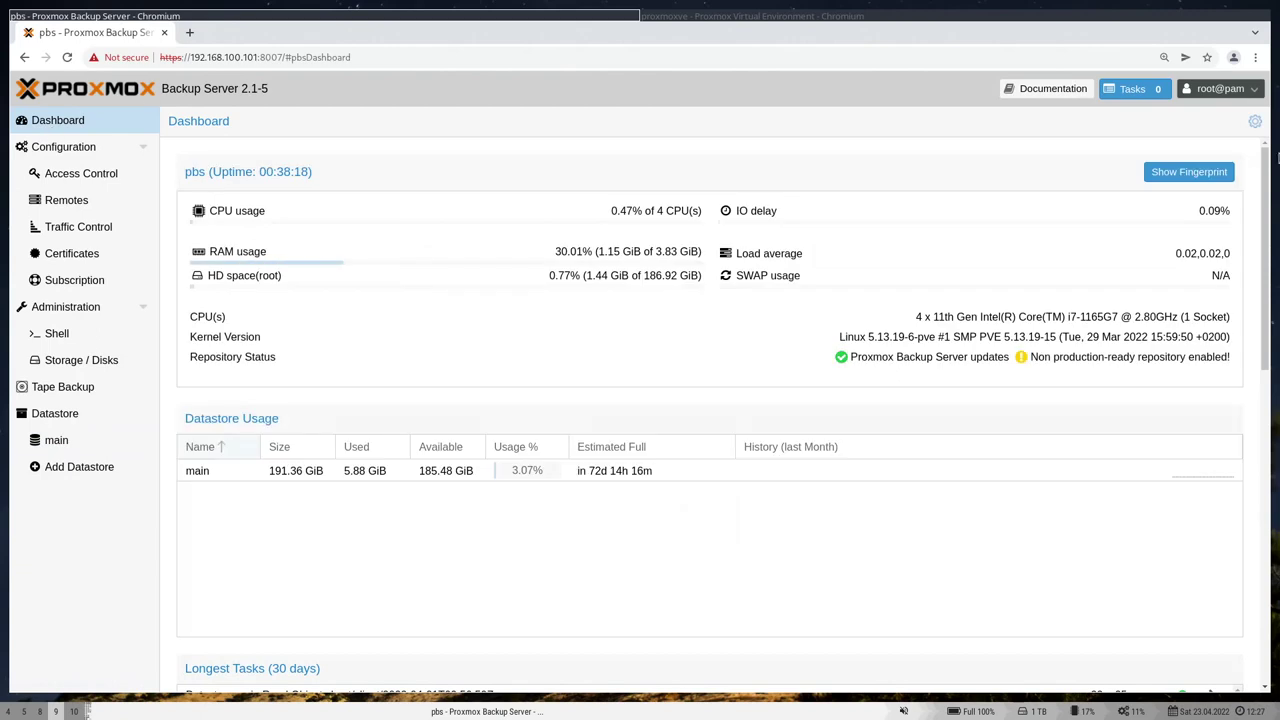
left_click(1168, 174)
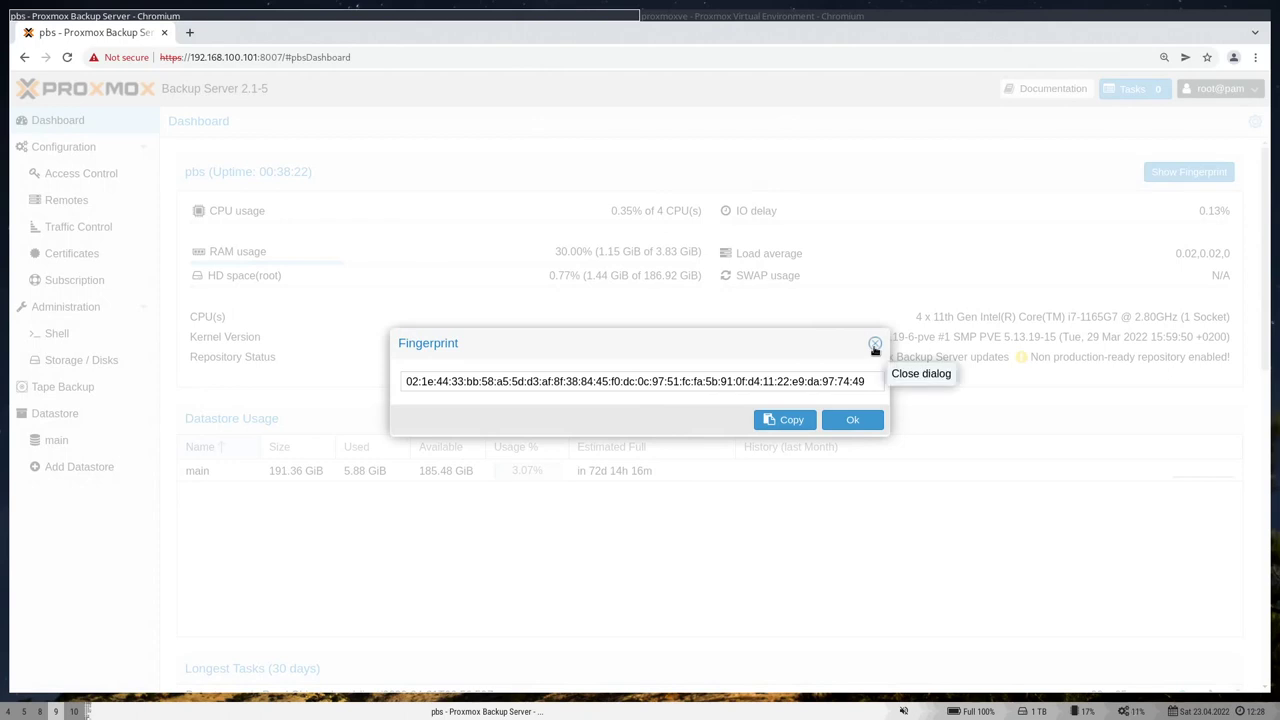
Step: Close the fingerprint dialog, switch back to the client's terminal and clear its screen
left_click(875, 345)
key("alt+Tab")
left_click(438, 558)
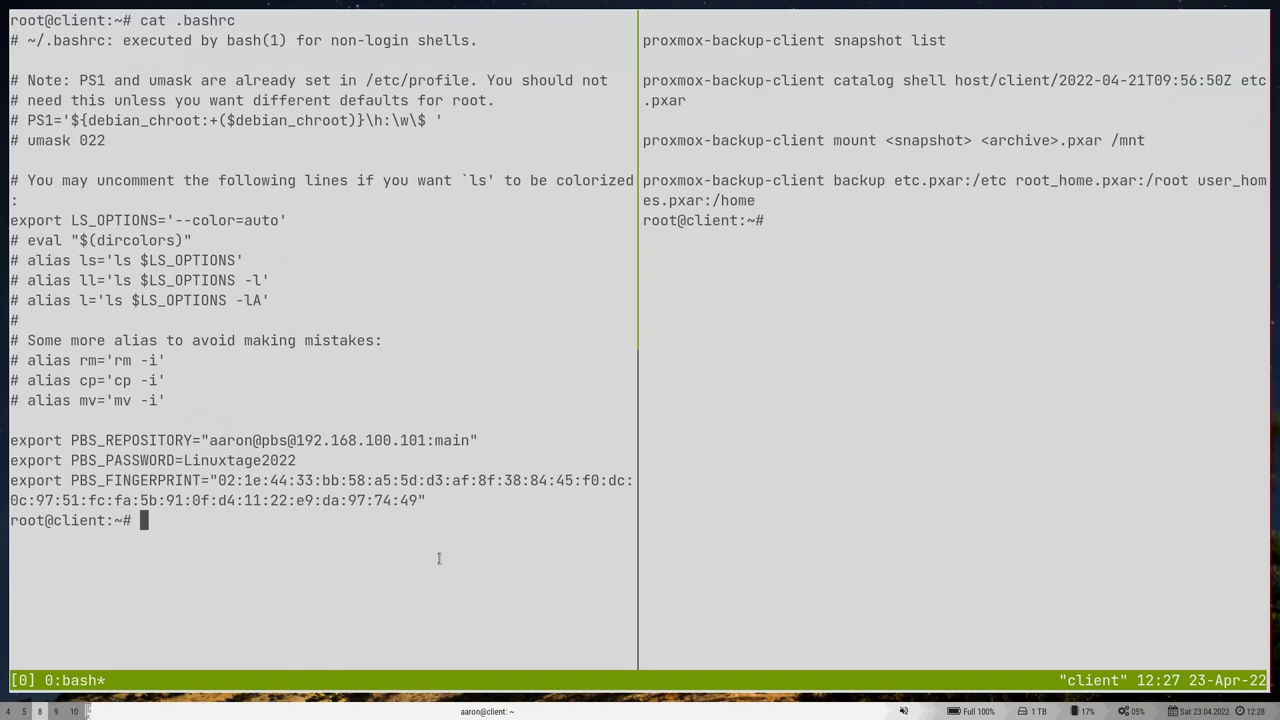
type("pro")
key("BackSpace")
key("BackSpace")
key("BackSpace")
type("clear")
key("Return")
Step: List the client's backup groups with proxmox-backup-client list
type("proxmox")
key("Tab")
type("list")
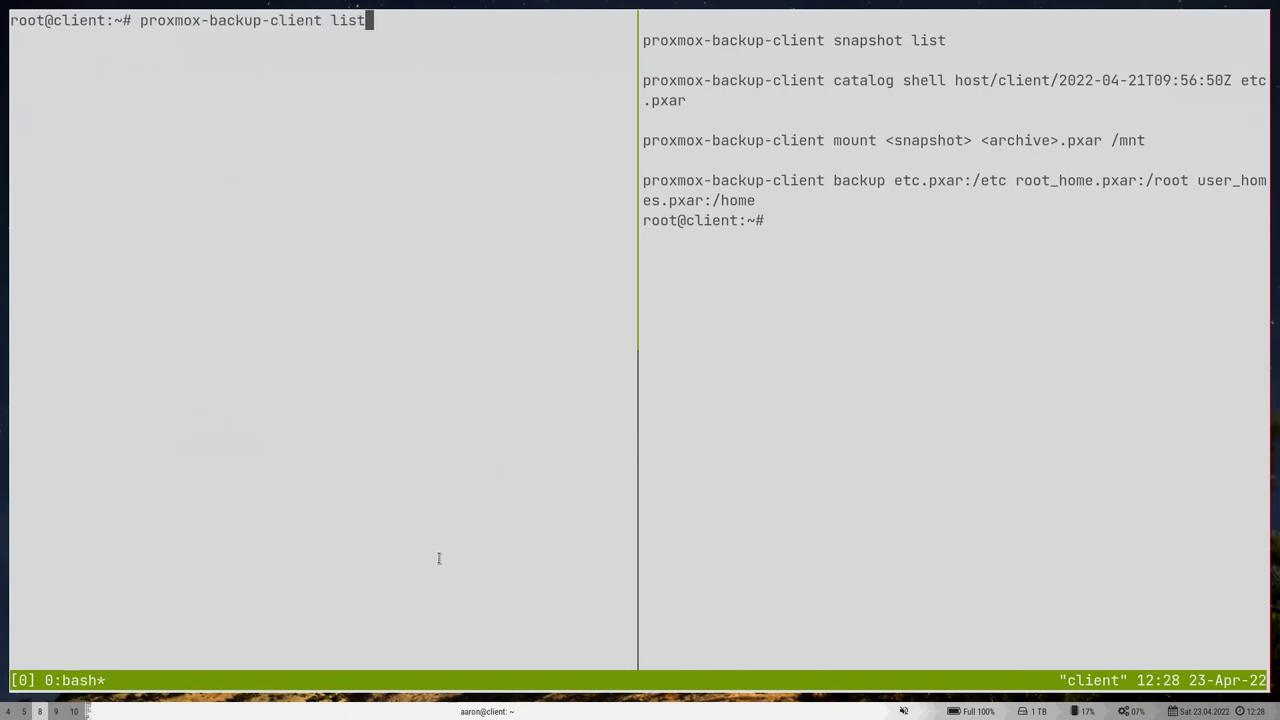
key("Return")
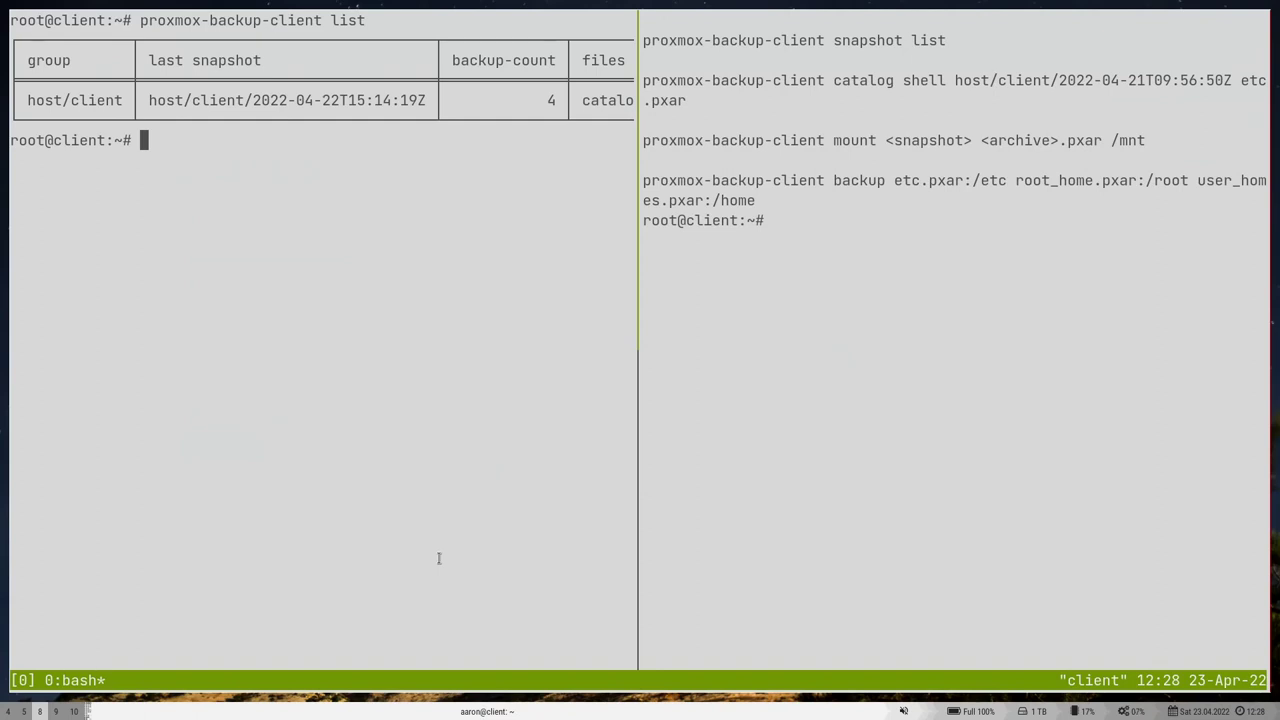
Step: List the individual backup snapshots with proxmox-backup-client snapshot list
type("prox")
key("Tab")
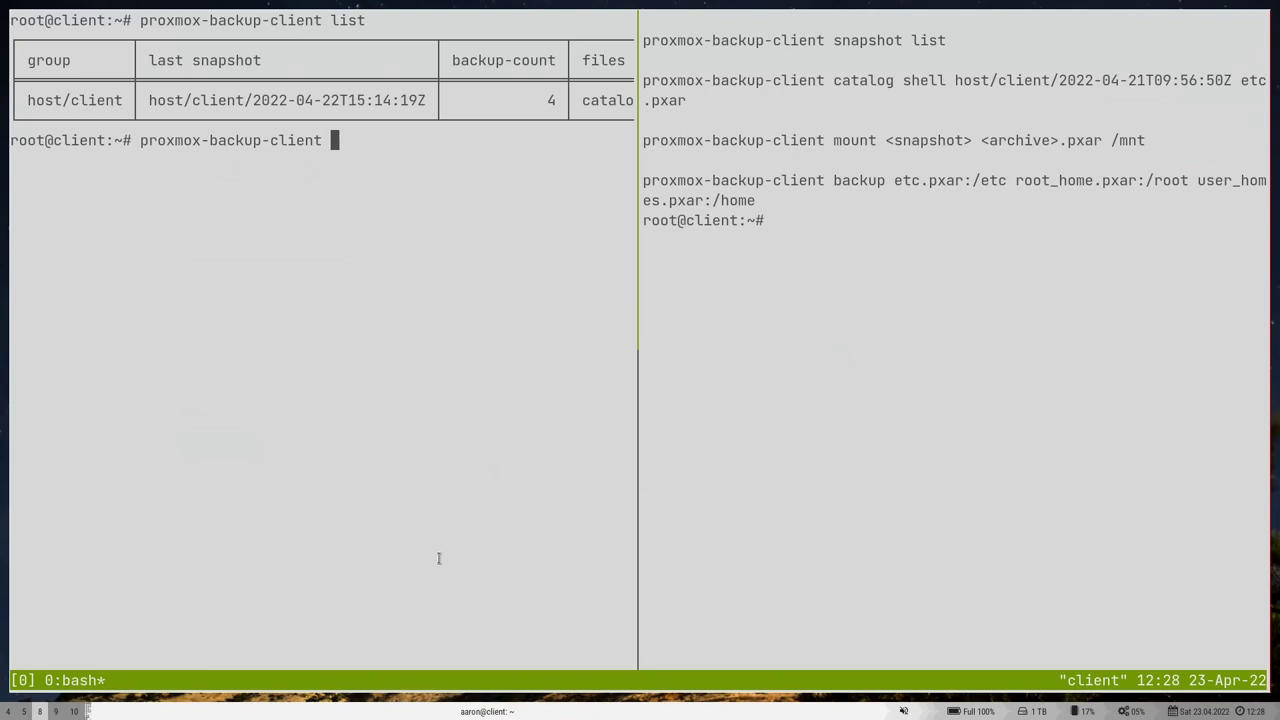
type("sn")
key("Tab")
type("list")
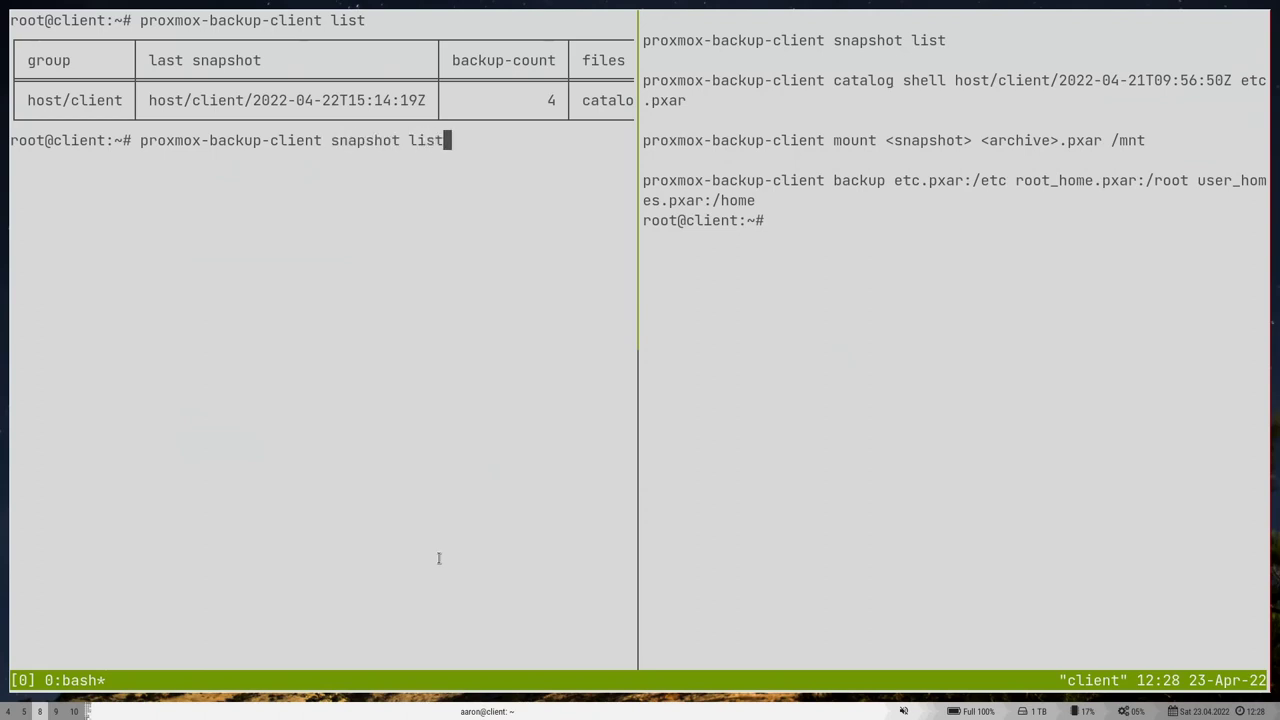
key("Return")
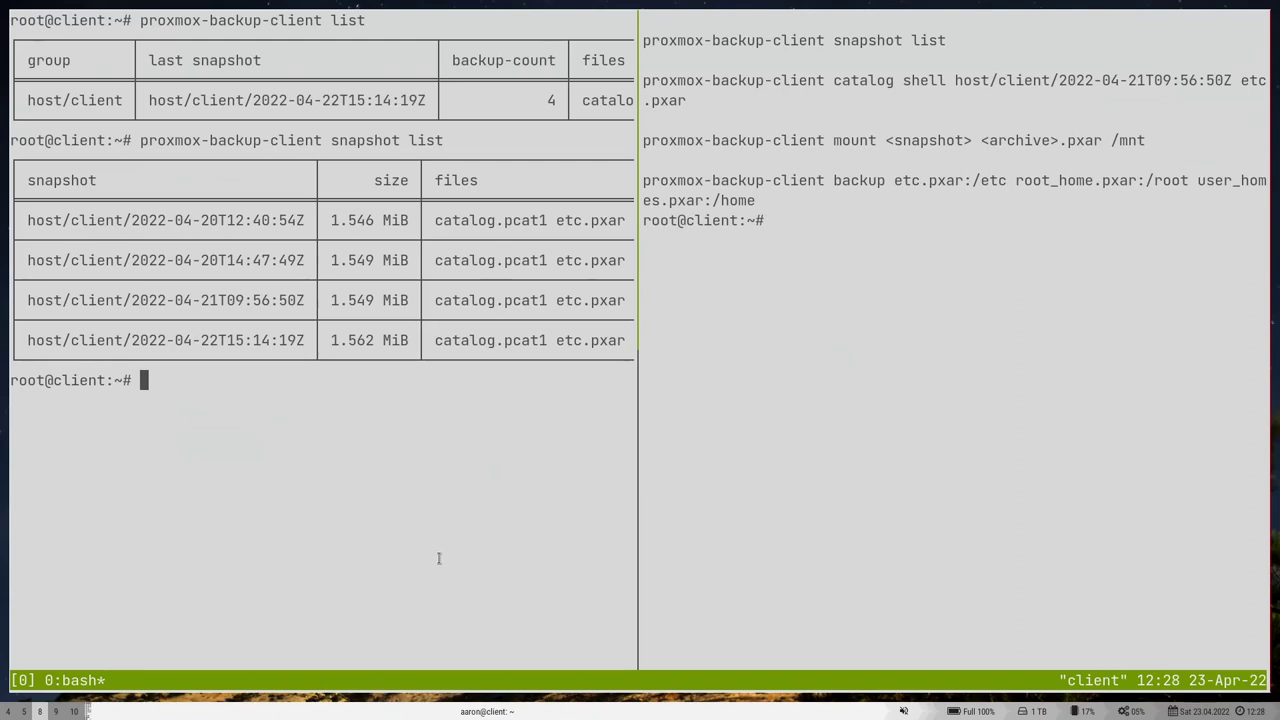
Step: Try to open a catalog shell for snapshot host/client/2022-04-21T09:56:50Z without naming an archive
type("proxmox")
key("BackSpace")
key("BackSpace")
key("Tab")
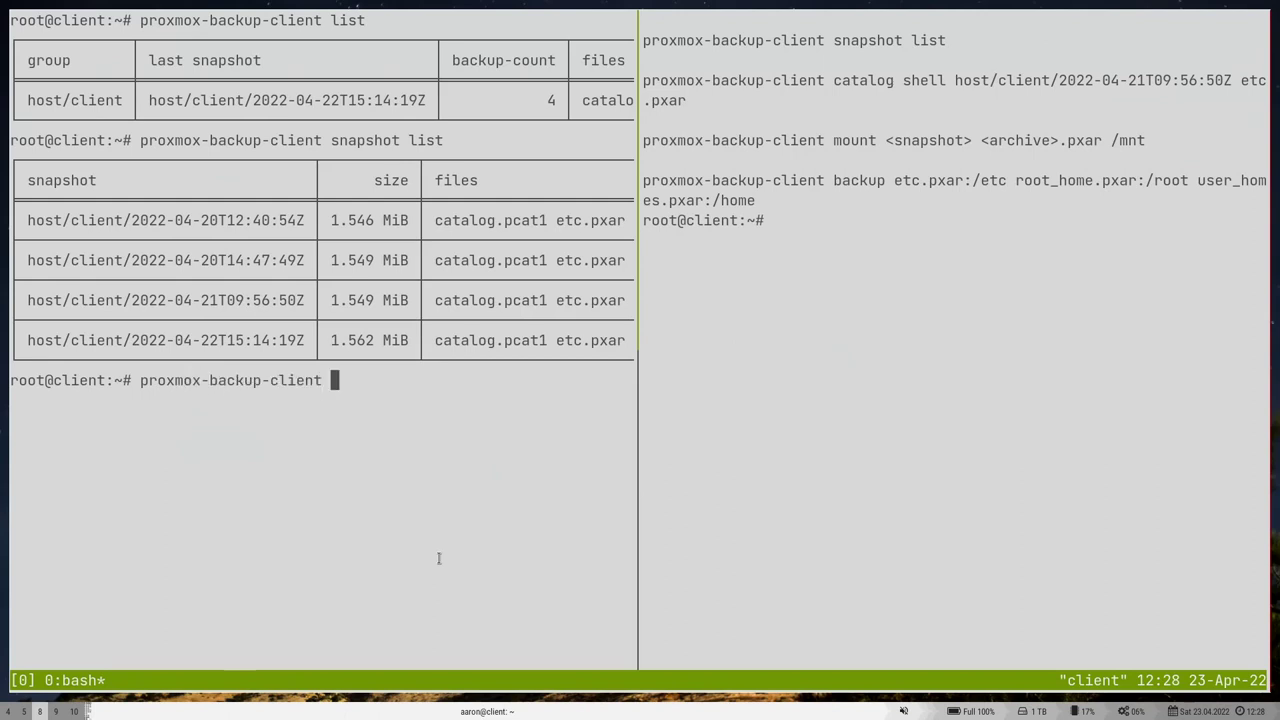
type("catalog shell ho")
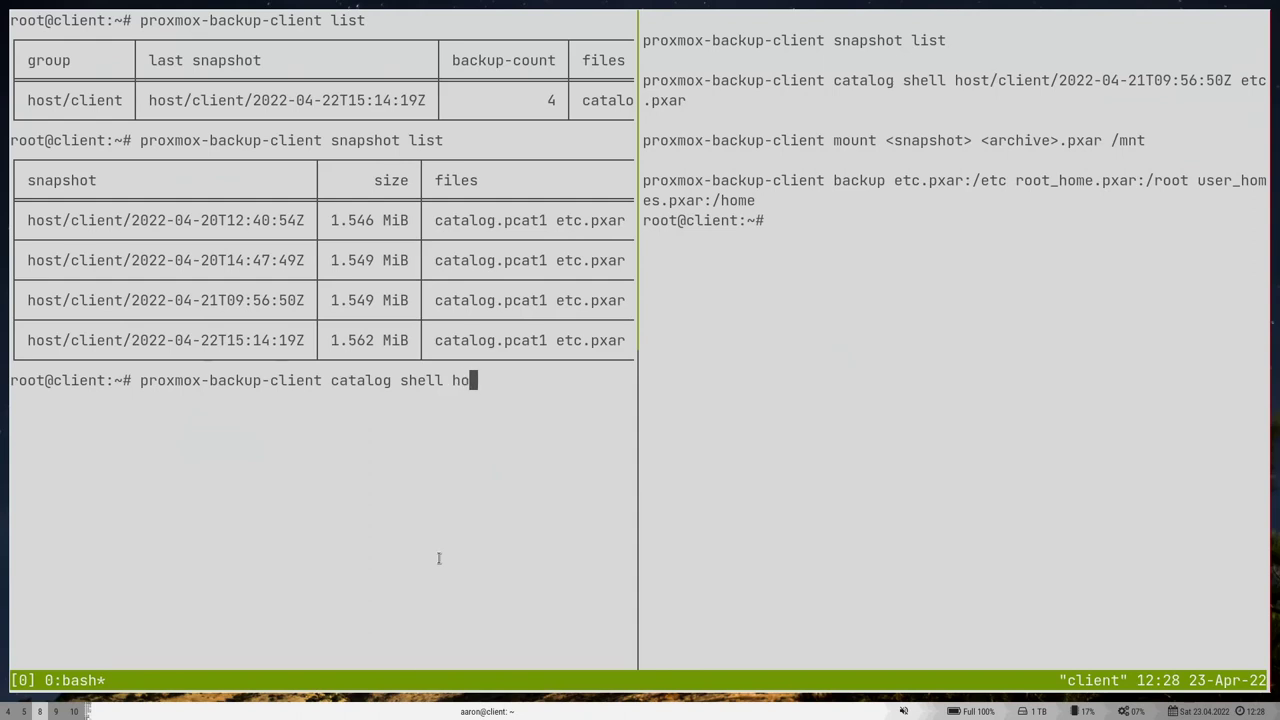
key("Tab")
key("Tab")
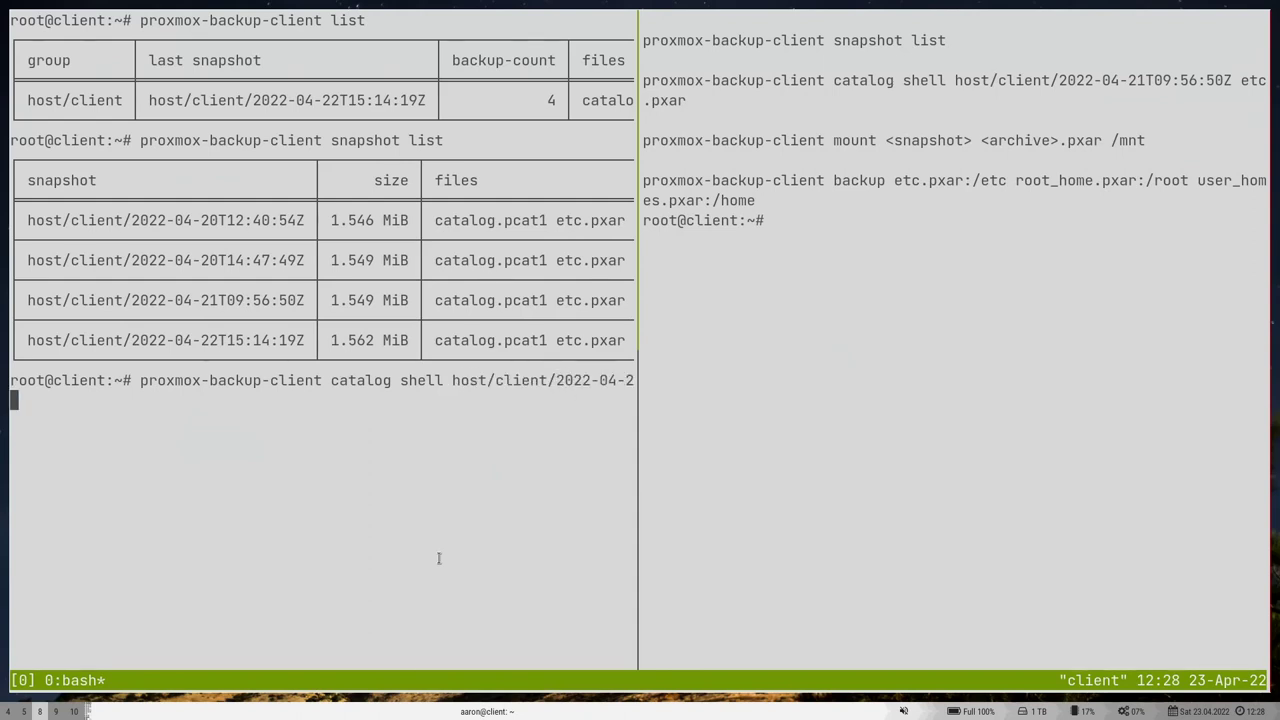
type("1")
key("Tab")
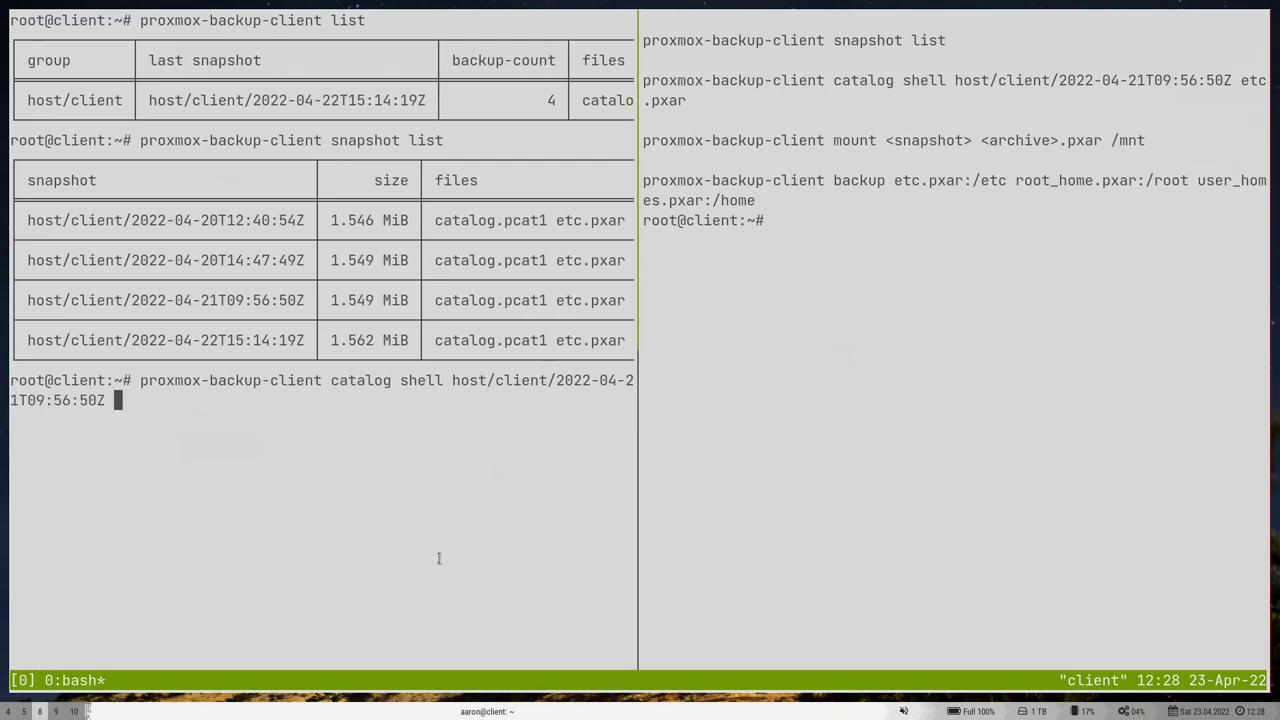
key("Return")
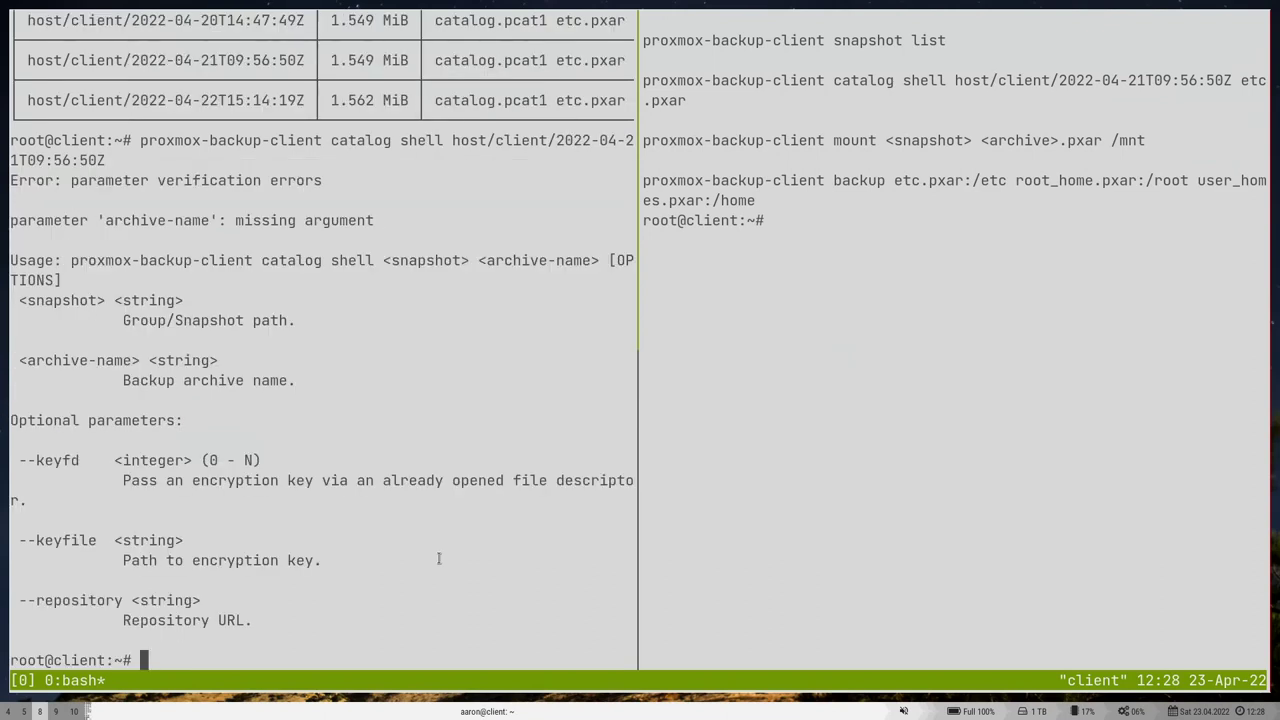
Step: Rerun the catalog shell command with etc.pxar as the archive name and display the shell's available commands
key("Up")
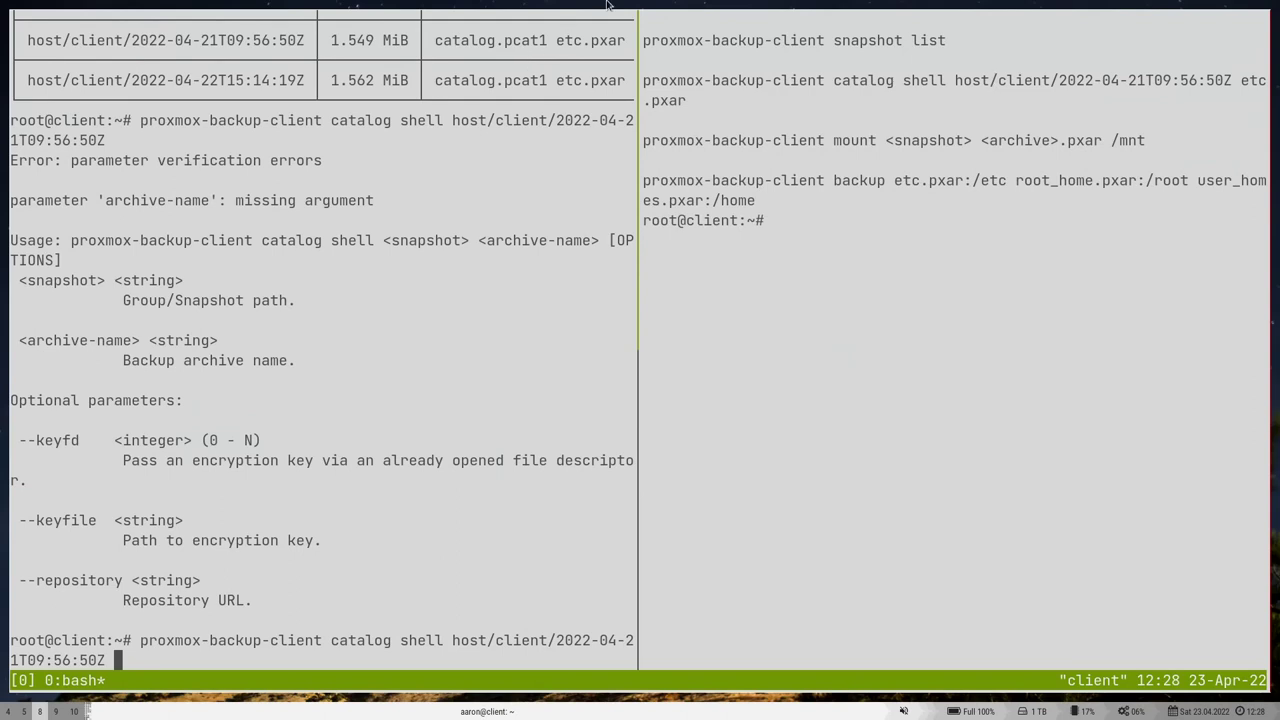
type("etc.pxar")
key("Return")
key("Return")
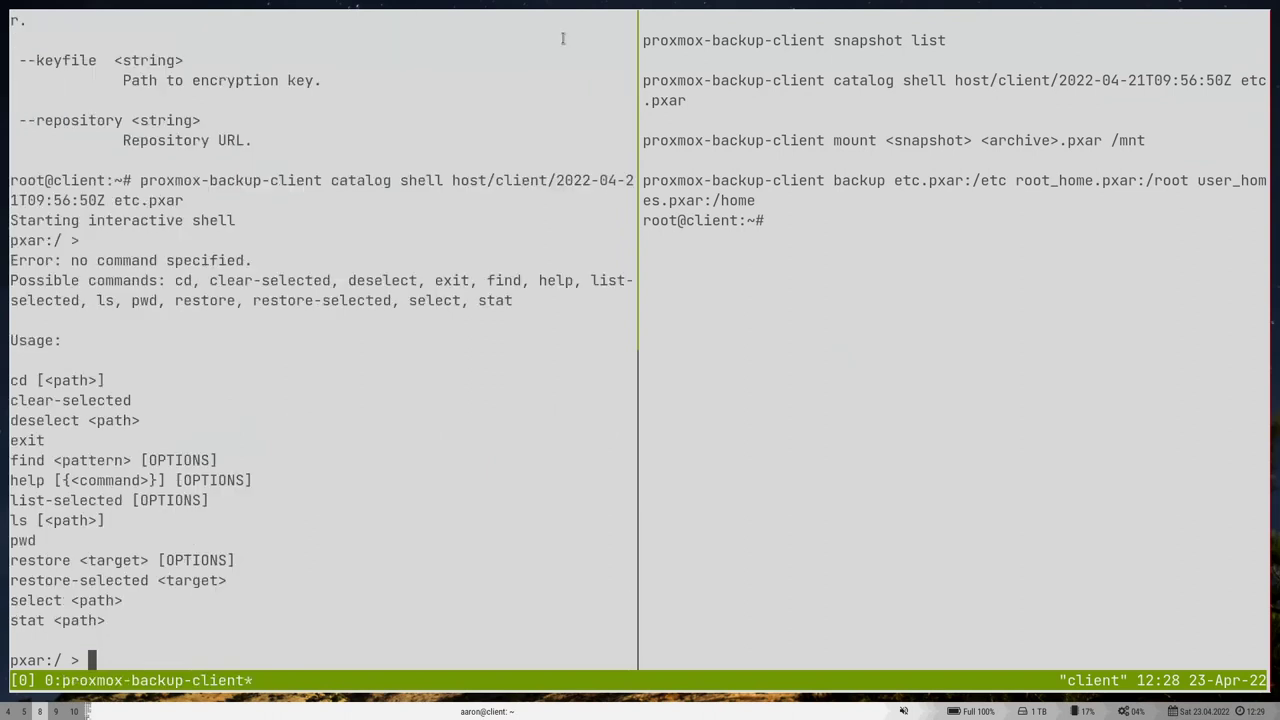
Step: List the archive's root directory with ls and exit the catalog shell
key("Return")
type("ls")
key("Return")
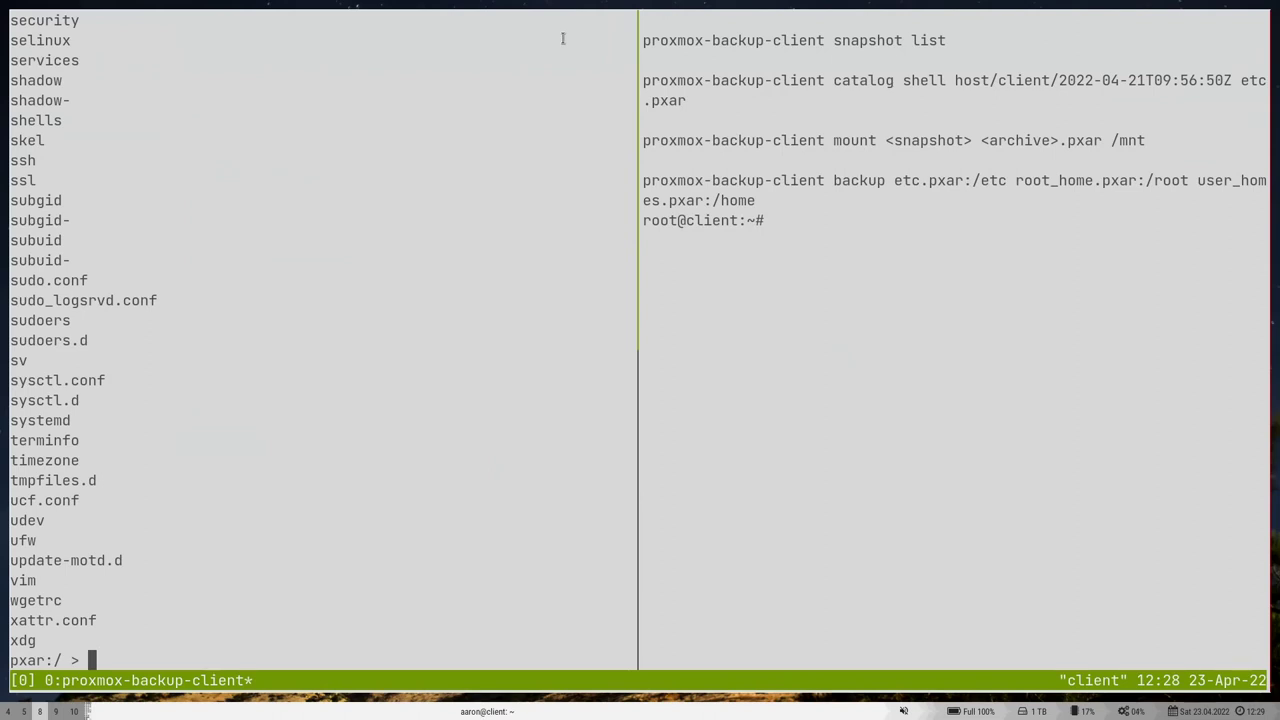
key("ctrl+d")
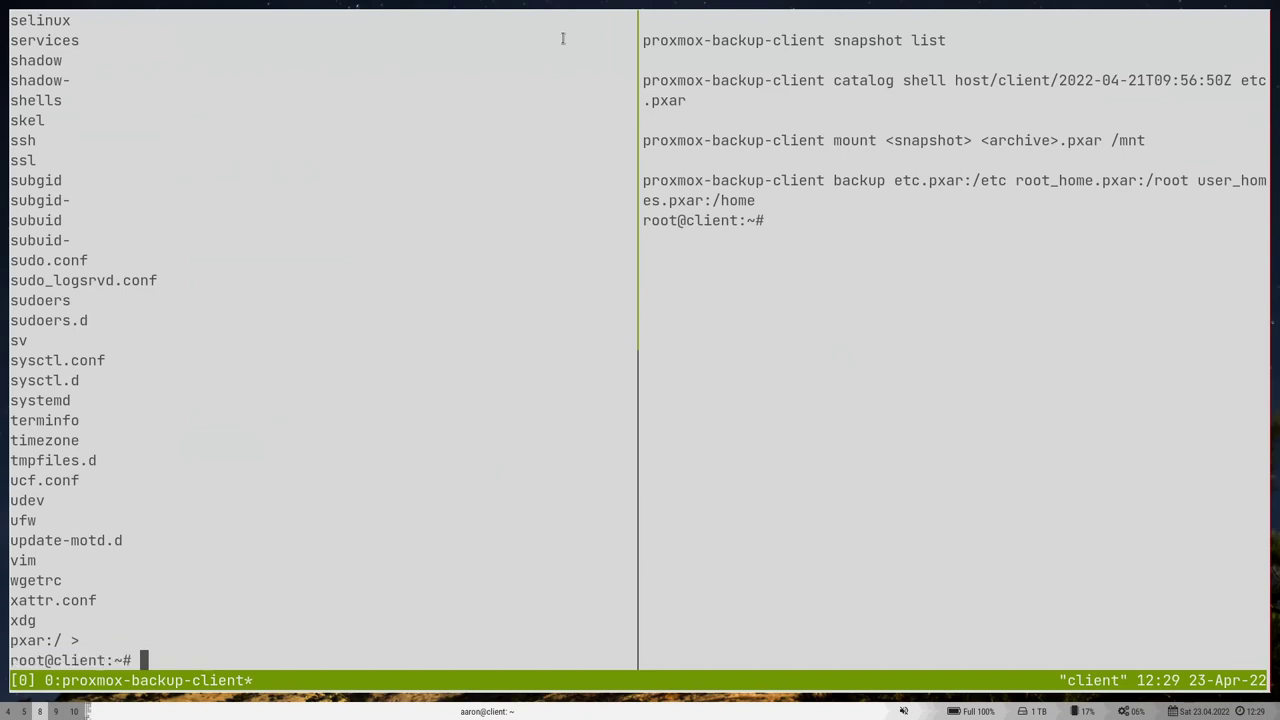
Step: Mount etc.pxar from snapshot host/client/2022-04-21T09:56:50Z at /mnt with proxmox-backup-client mount
type("proxmox-backup-client mount ")
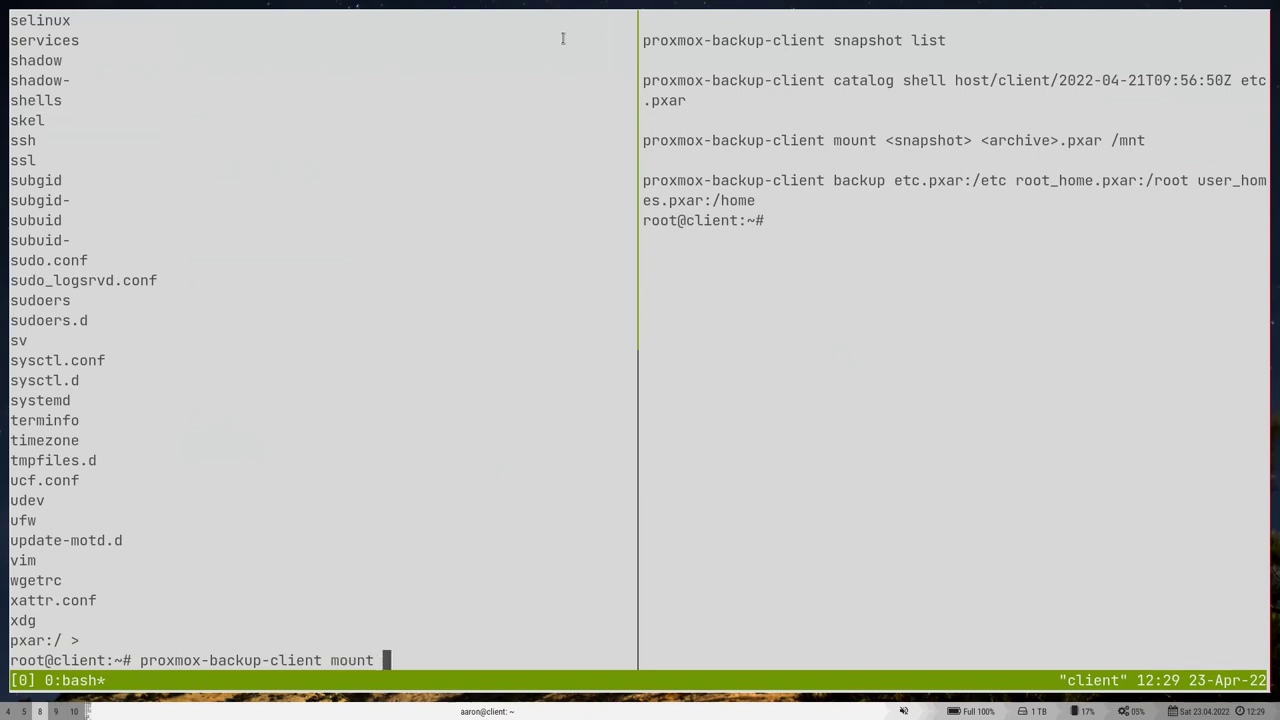
type("host/client/2022-04-21")
key("Tab")
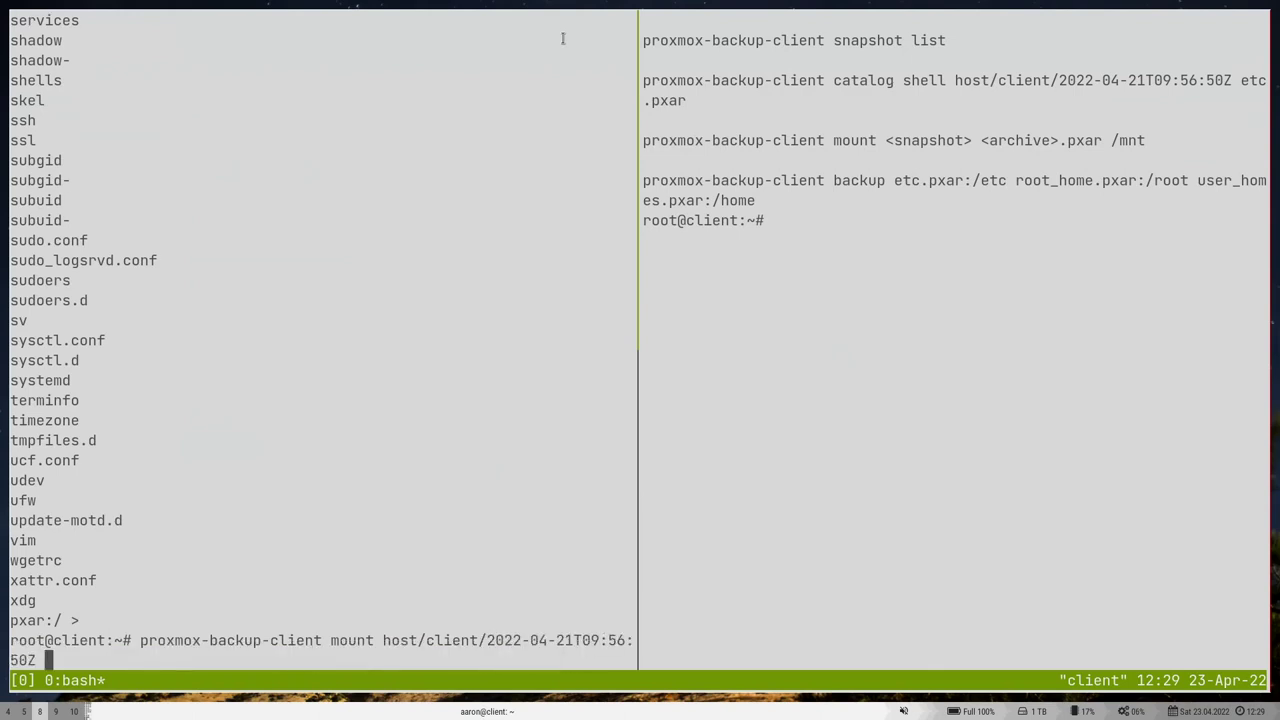
type("etc")
key("Tab")
type("/mnt")
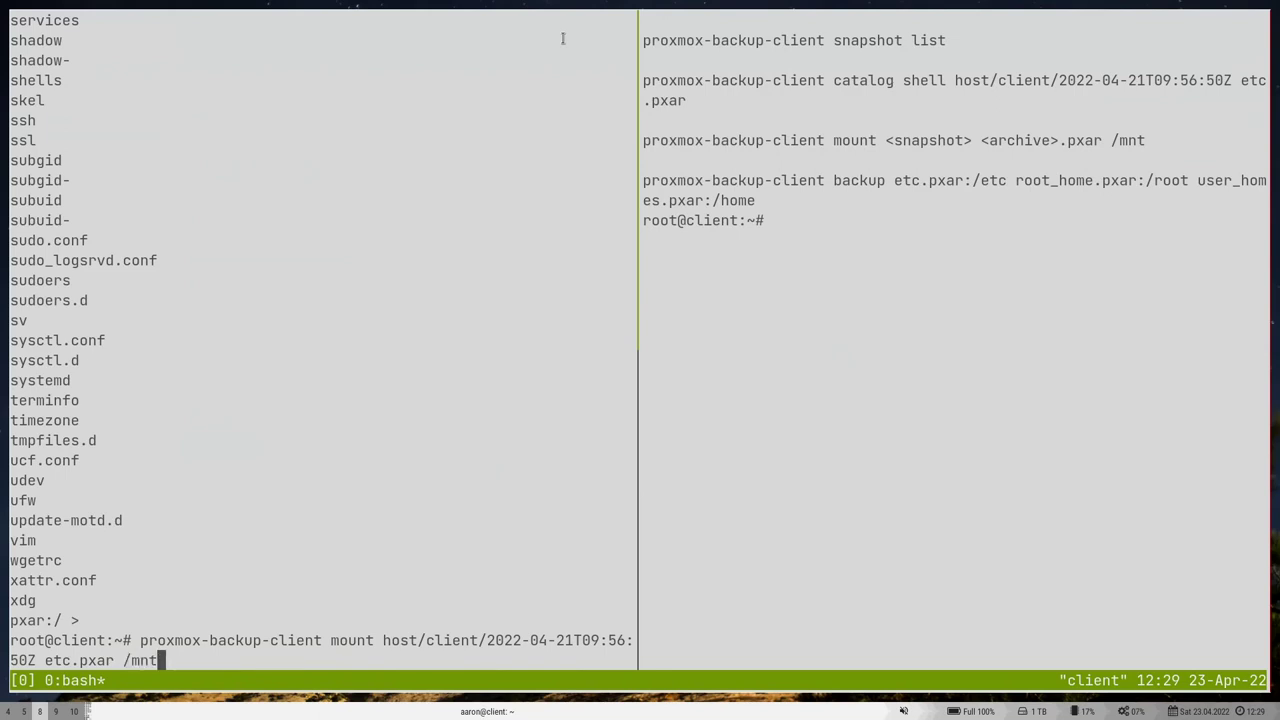
key("Return")
Step: Print the mounted file systems with mount and highlight the /dev/fuse entry on /mnt
type("mount")
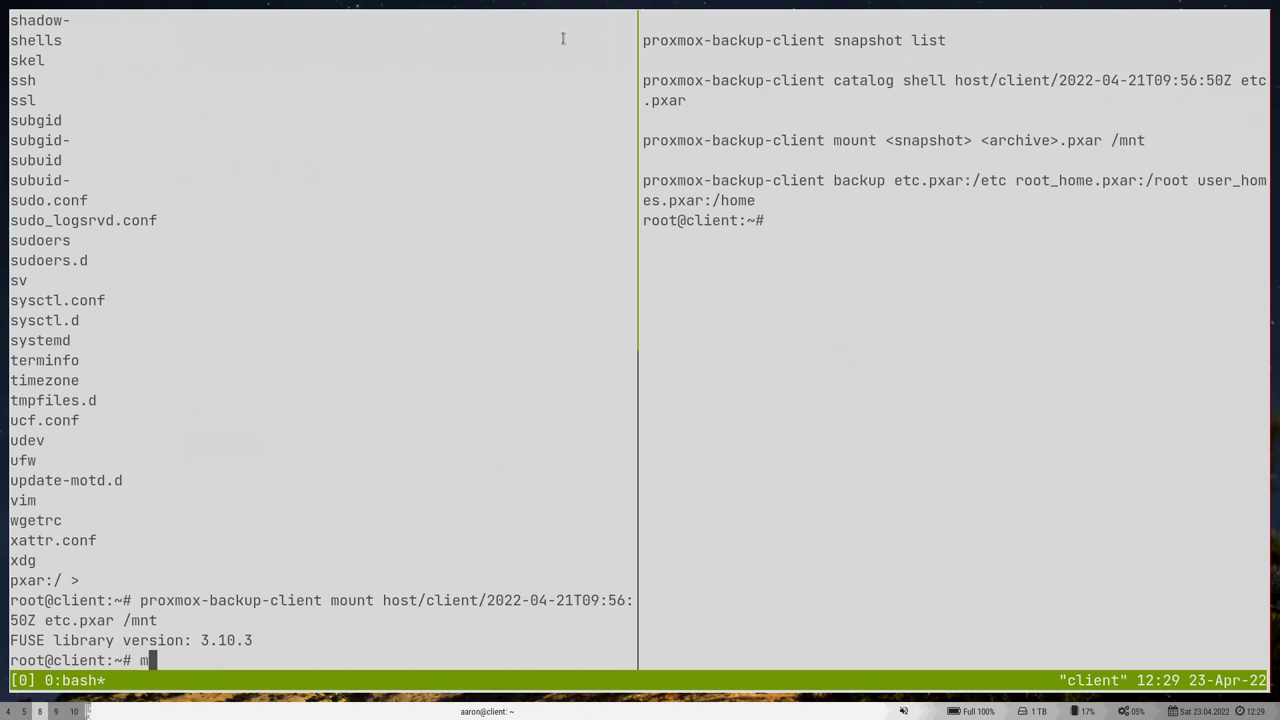
key("Return")
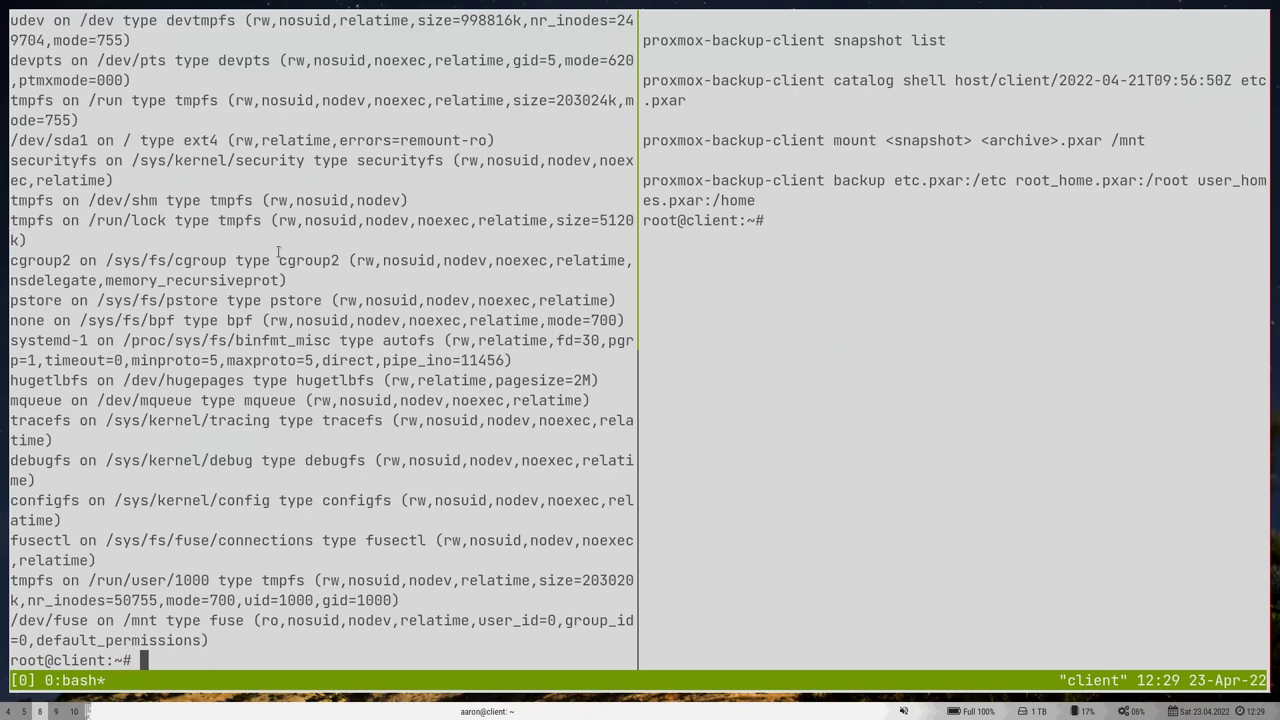
left_click_drag(11, 620, 160, 620)
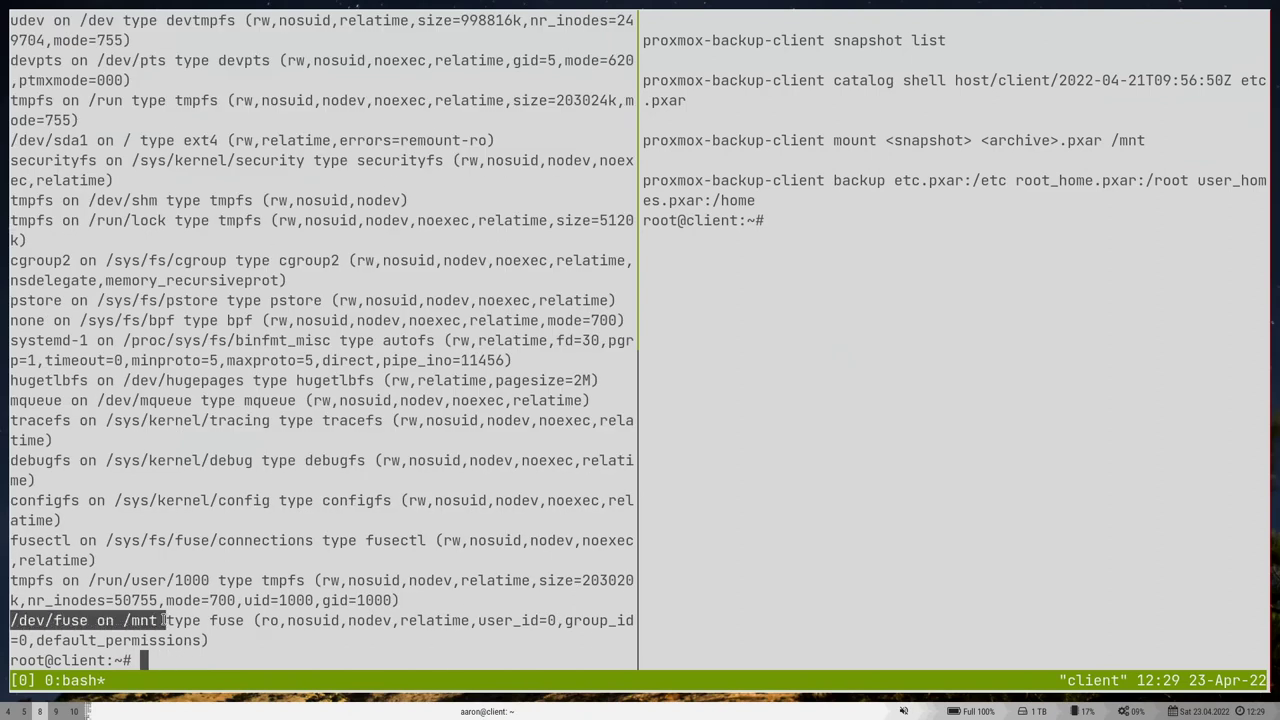
left_click(240, 650)
Step: Change to the /mnt directory and list the mounted archive's files
type("cd /mnt")
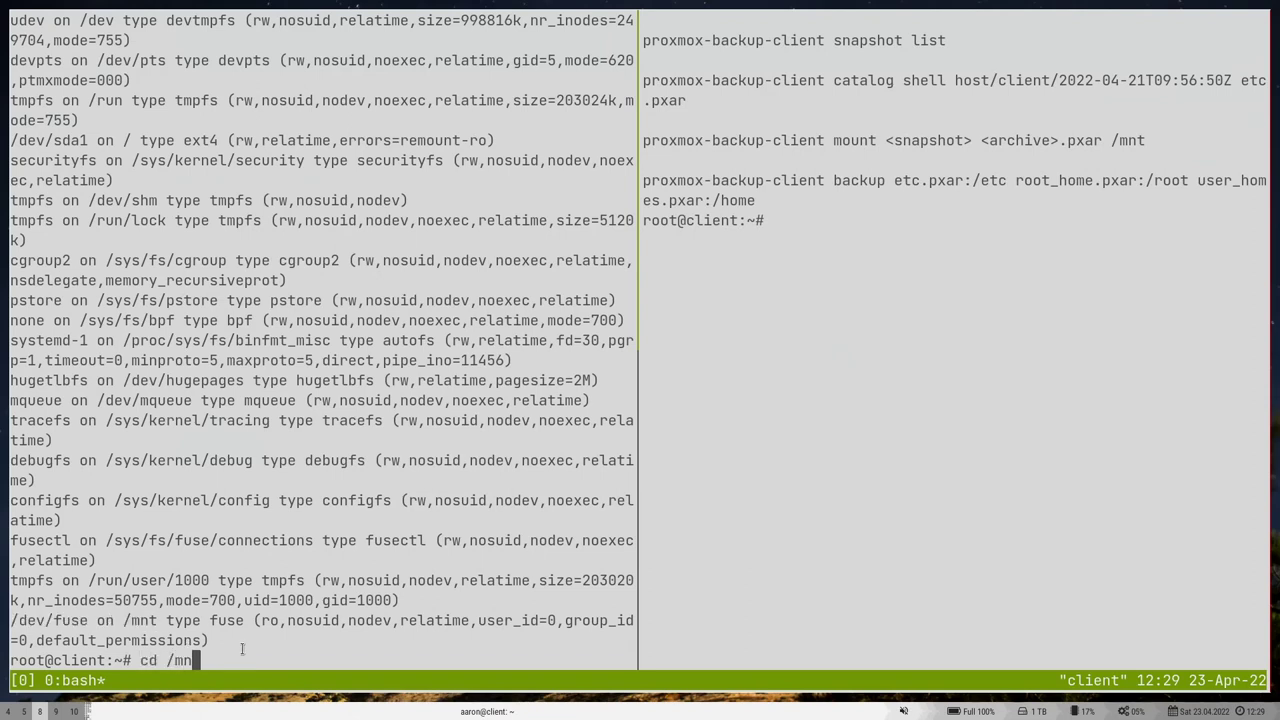
key("Return")
type("ls")
key("Return")
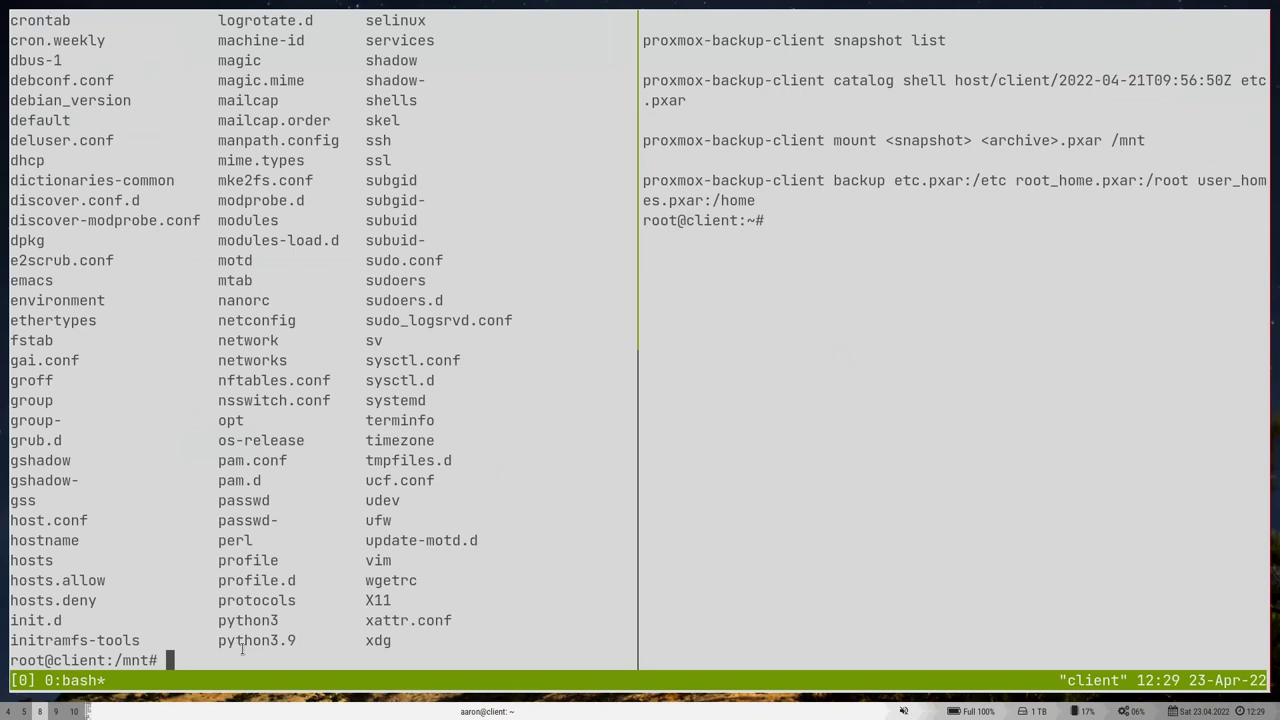
Step: Return to the home directory and try to detach the archive with unmount /mnt
type("cd")
key("Return")
type("unmoun")
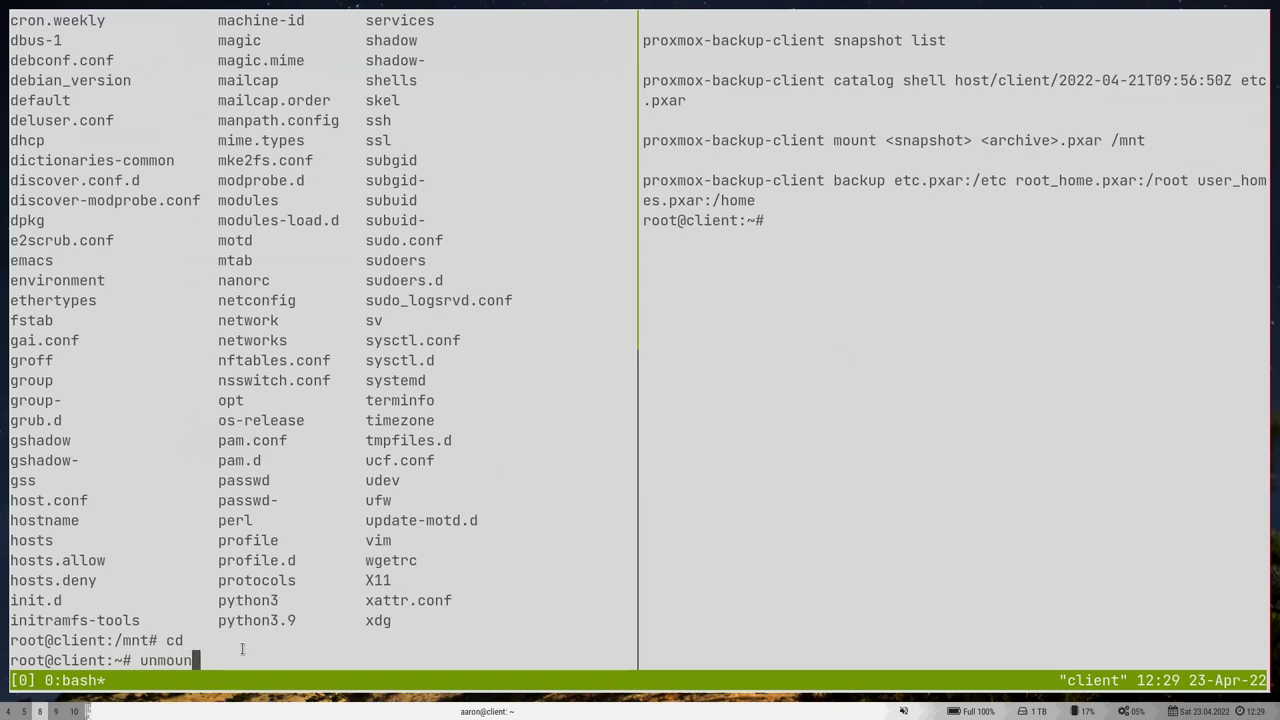
type("t /mnt")
key("Return")
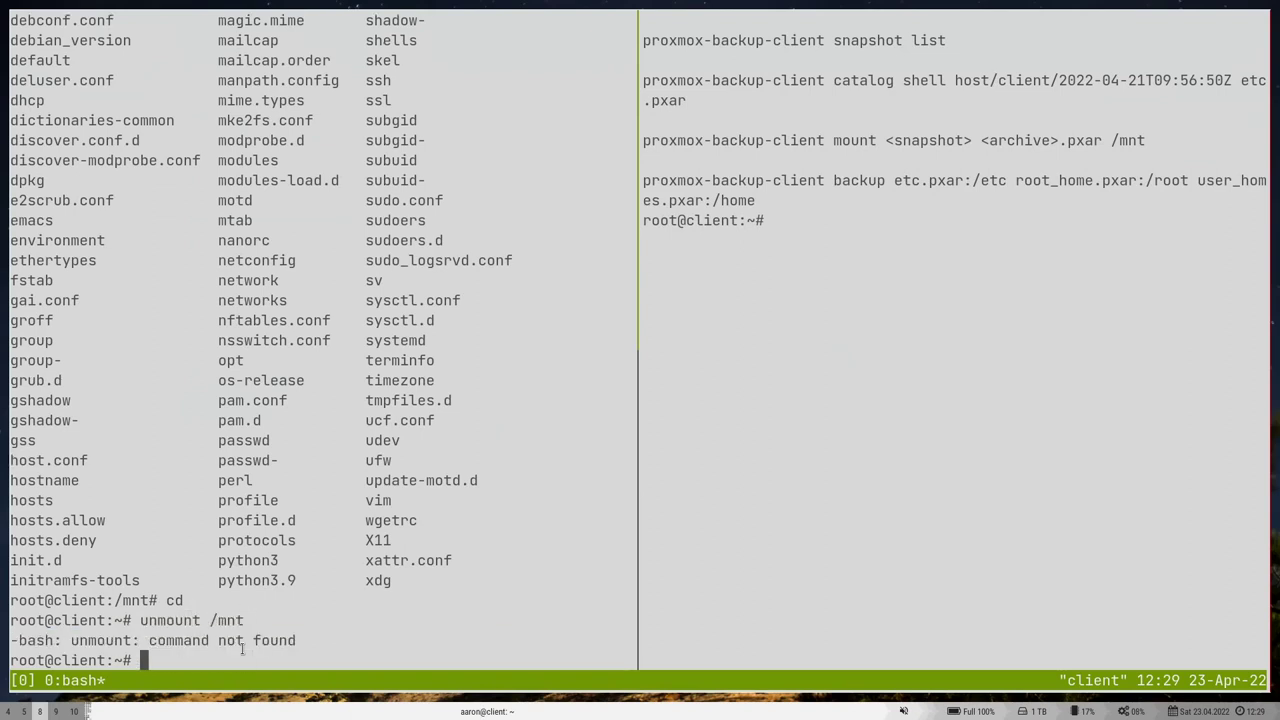
Step: Correct the previous command to umount /mnt and run it
key("Up")
key("Left")
key("Left")
key("Left")
key("Left")
key("Left")
key("Left")
key("Left")
key("Left")
key("Left")
key("Left")
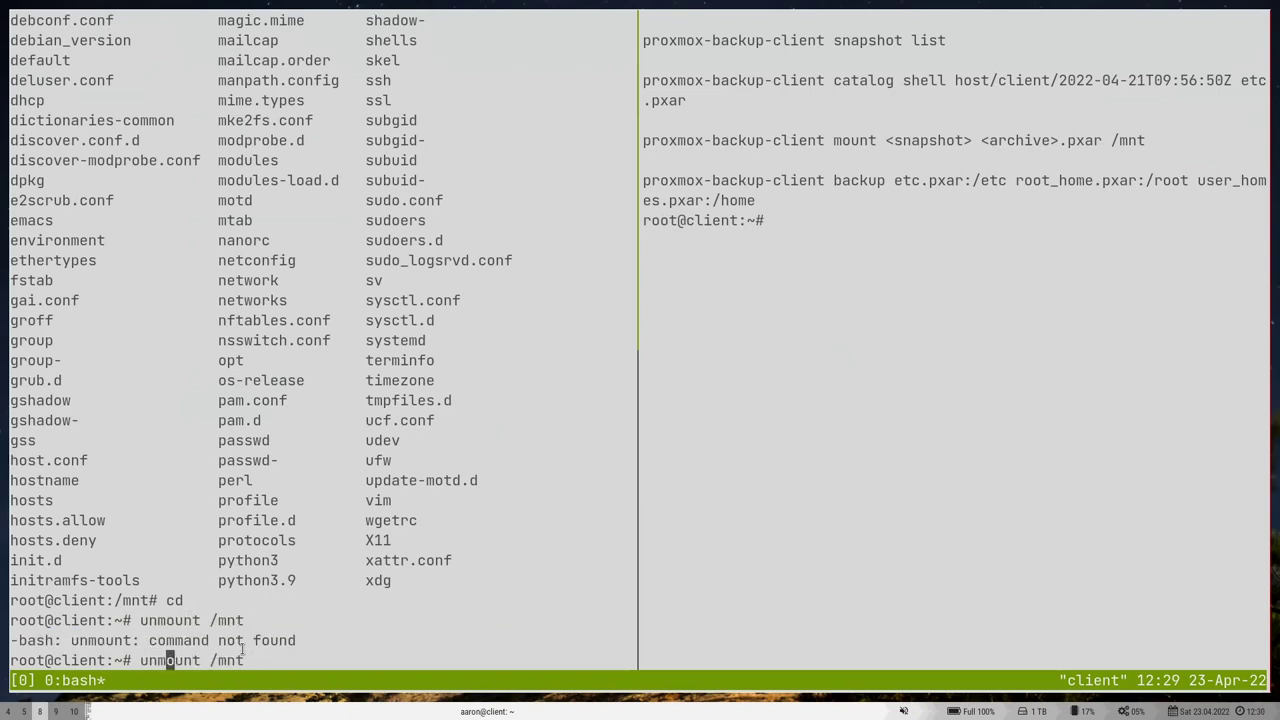
key("BackSpace")
key("Return")
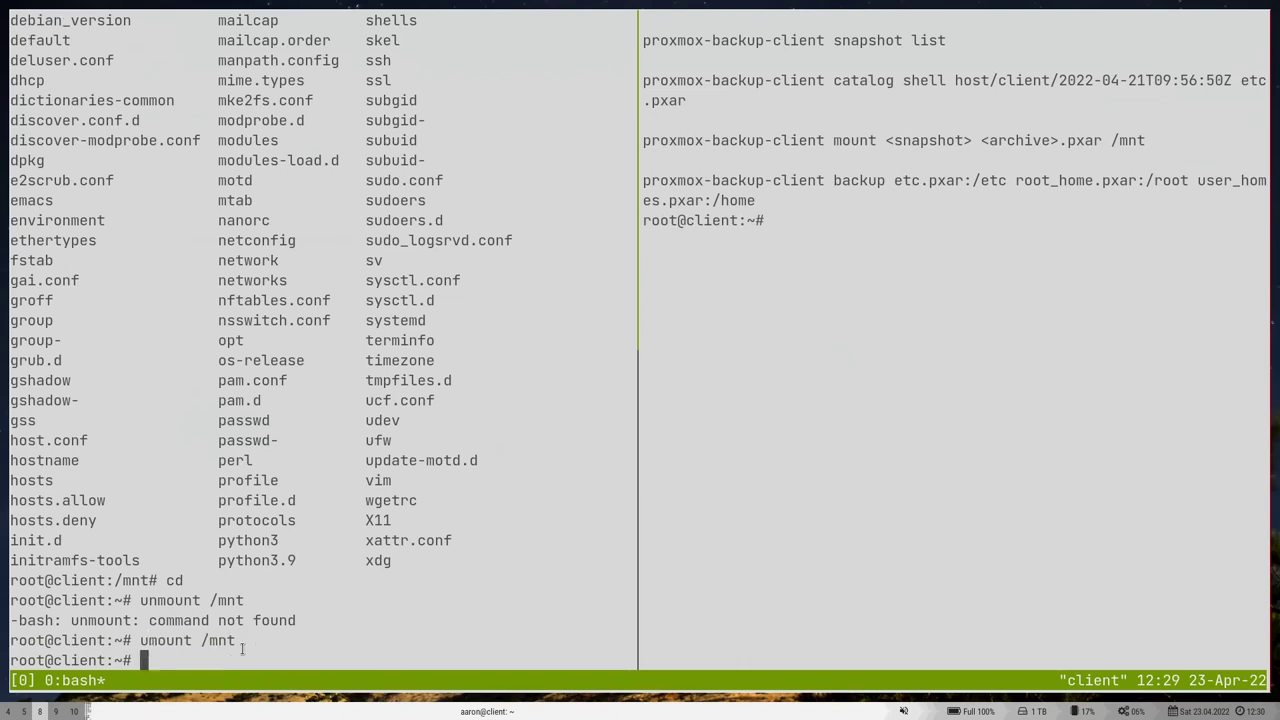
Step: Back up the /etc directory as etc.pxar with proxmox-backup-client backup etc.pxar:/etc
key("Return")
key("Return")
key("Return")
key("Return")
key("Return")
key("Return")
type("proxmo")
key("Tab")
type("backup ")
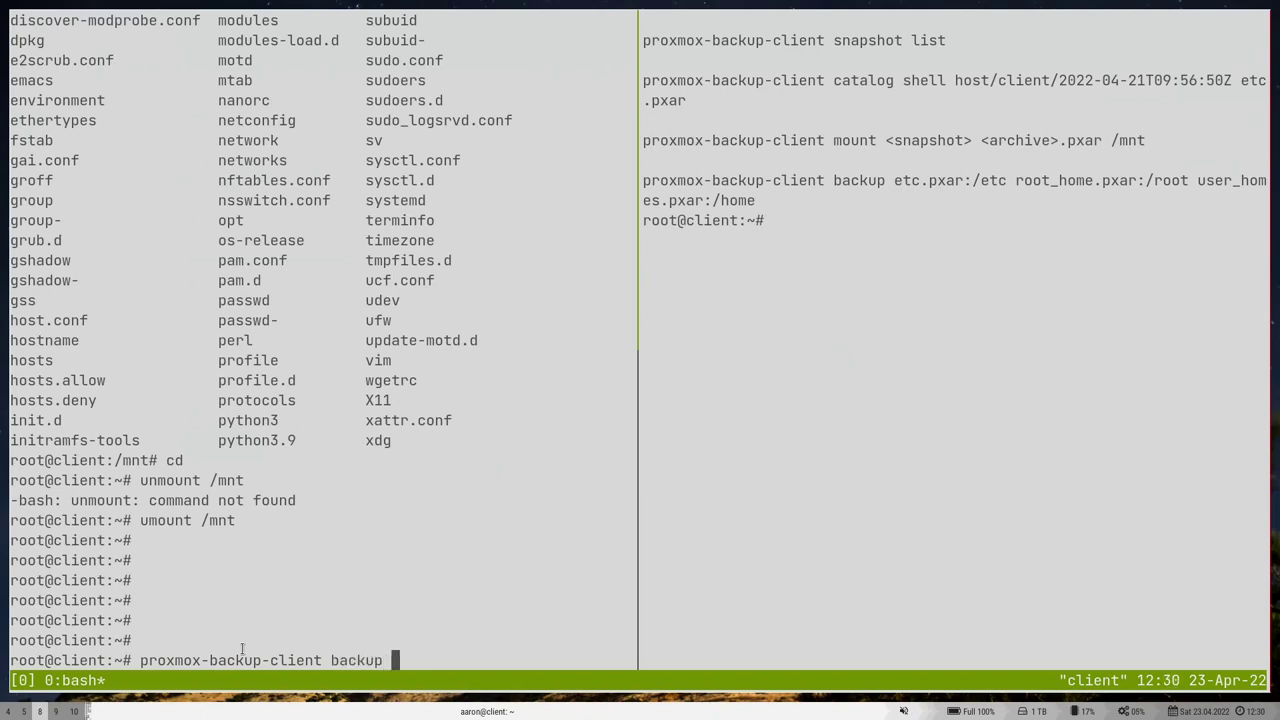
type("/etc")
key("BackSpace")
key("BackSpace")
key("BackSpace")
key("BackSpace")
type("etc.pxar:/etc")
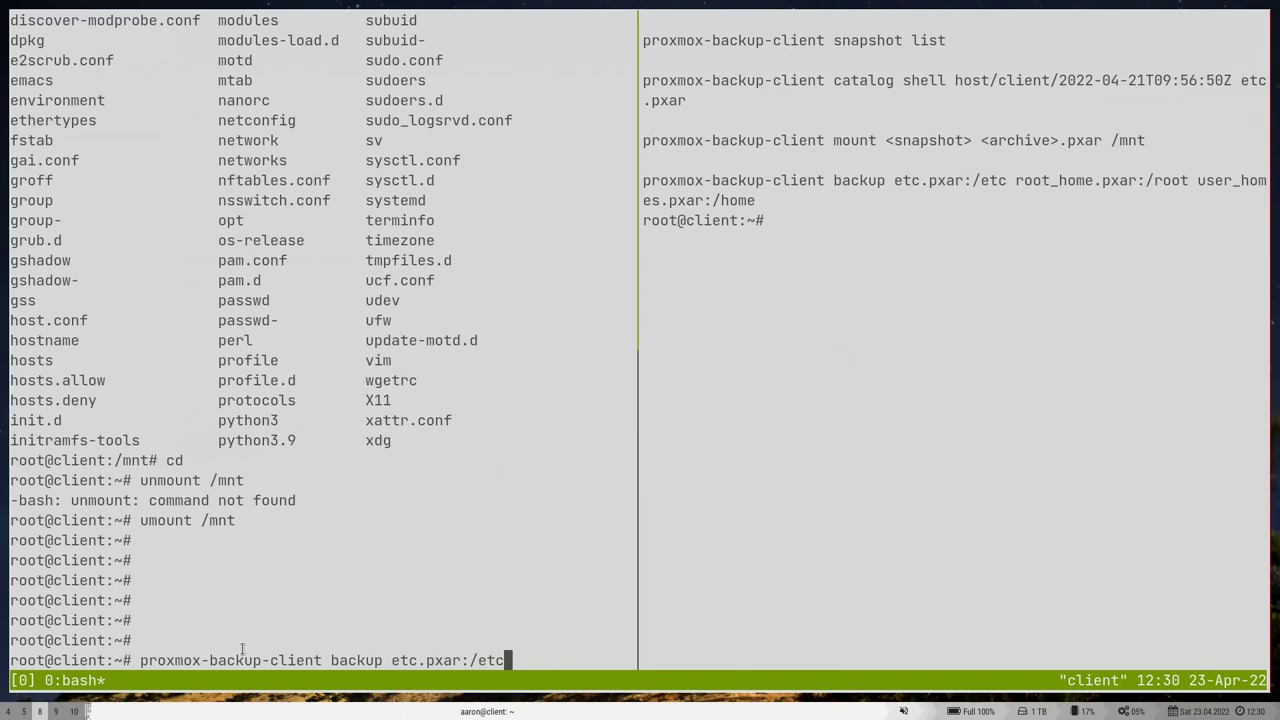
key("Return")
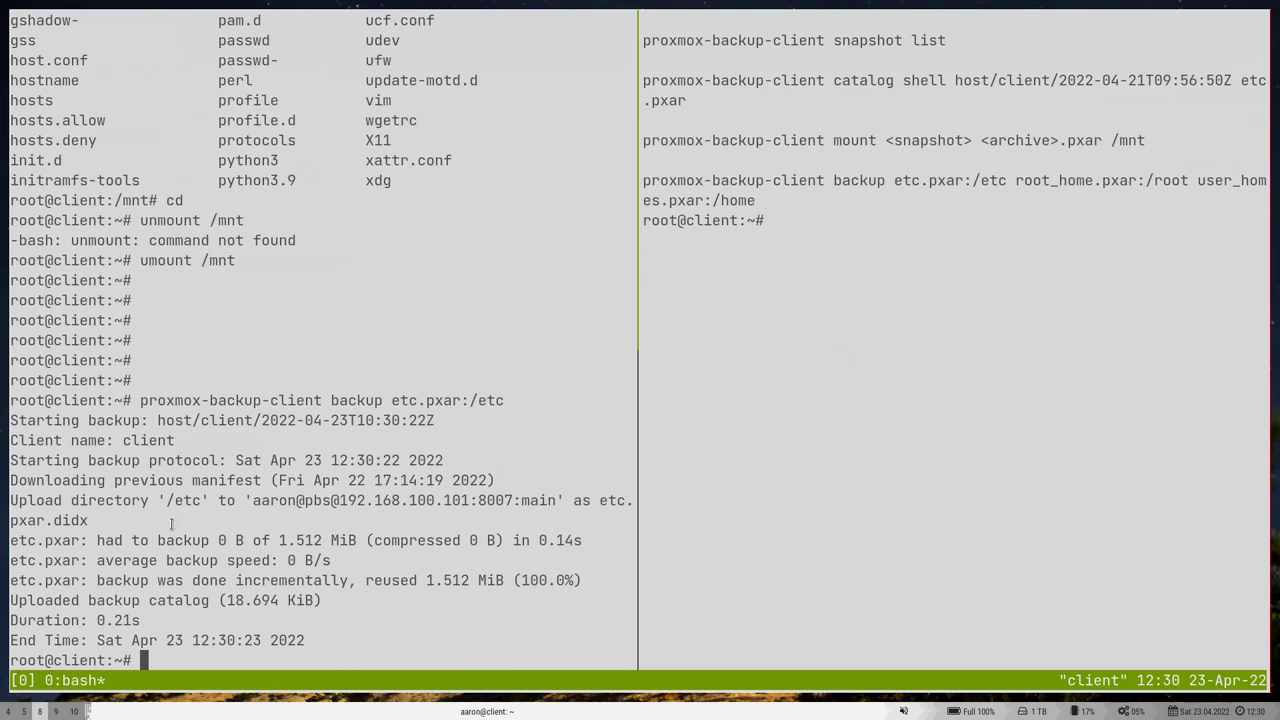
Step: Highlight the amounts of backed-up and incrementally reused data in the backup output
left_click_drag(97, 540, 202, 540)
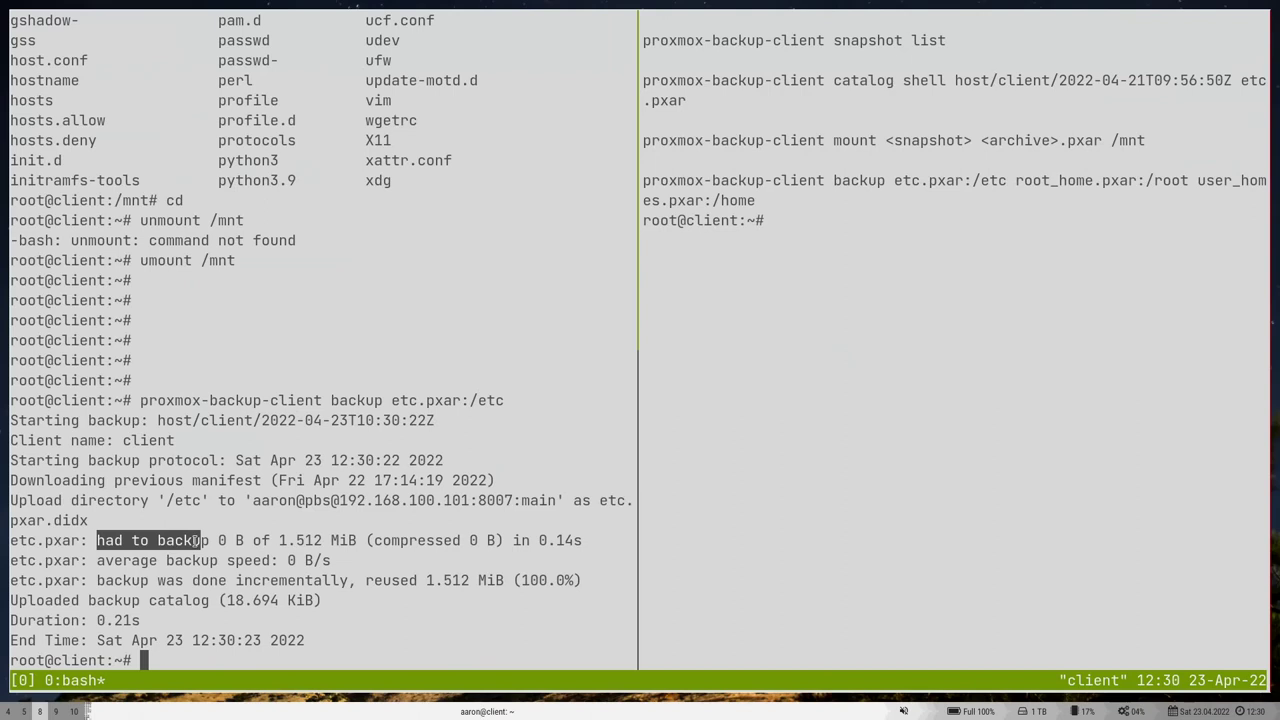
left_click(217, 540)
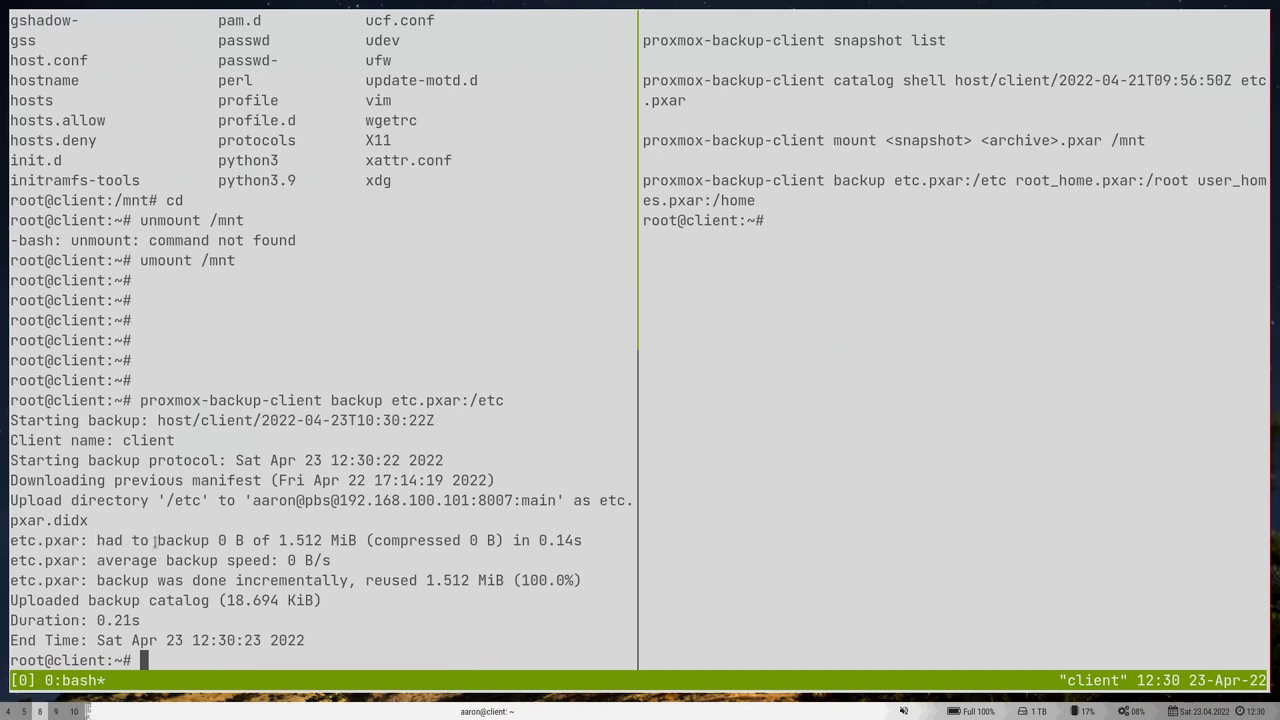
left_click_drag(218, 540, 253, 540)
double_click(285, 580)
left_click_drag(426, 580, 510, 581)
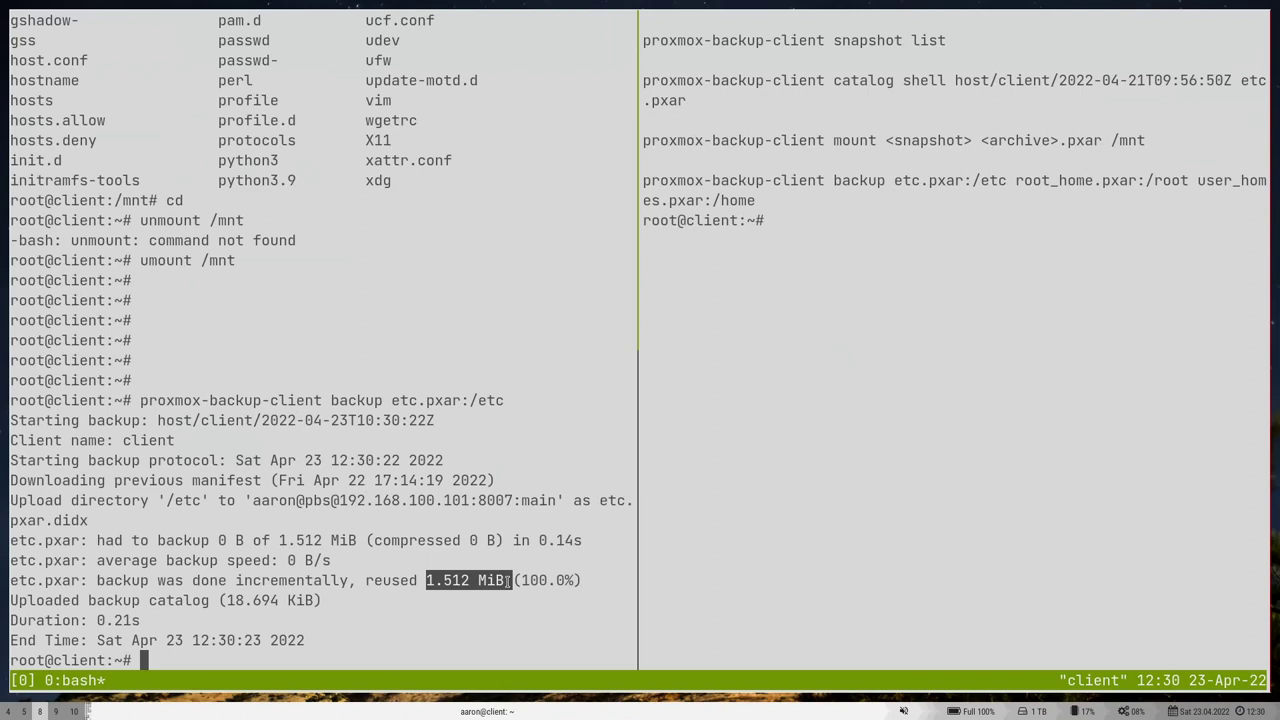
Step: Switch to the Backup Server web interface and inspect the files of the host/client/2022-04-23T10:30:22Z snapshot in the main datastore's content, selecting etc.pxar.didx
key("alt+Tab")
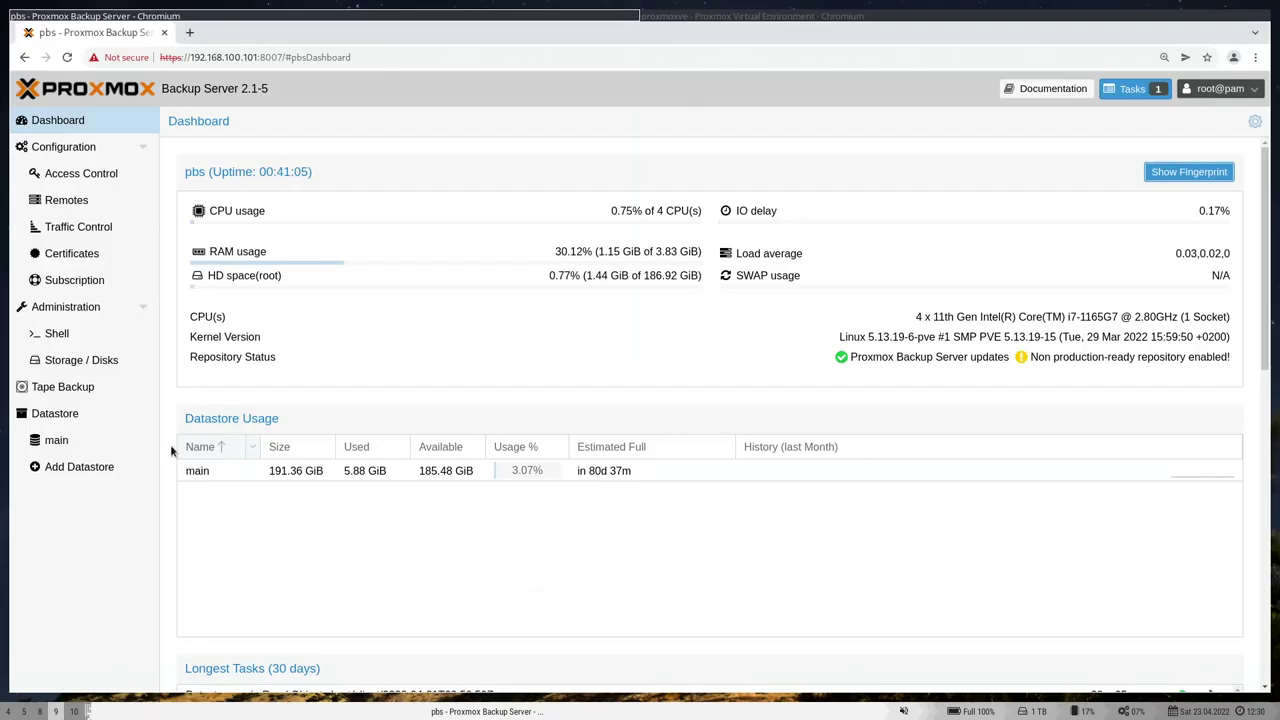
left_click(58, 440)
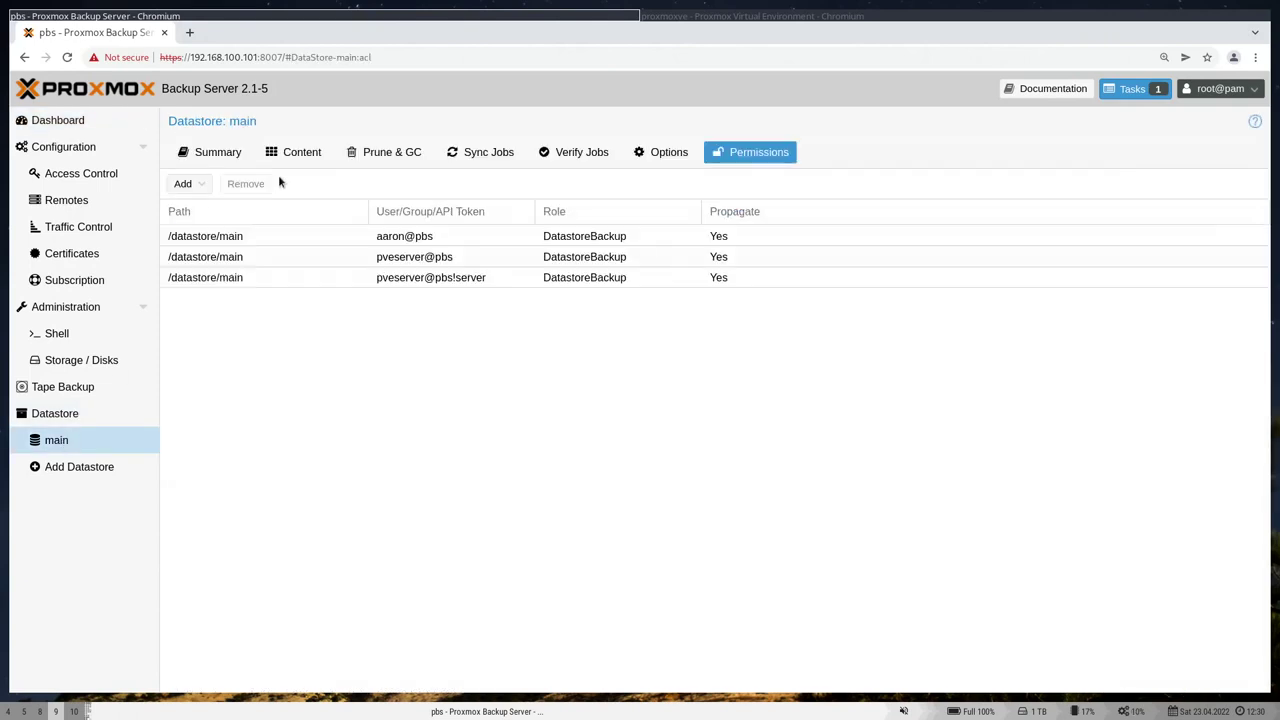
left_click(287, 153)
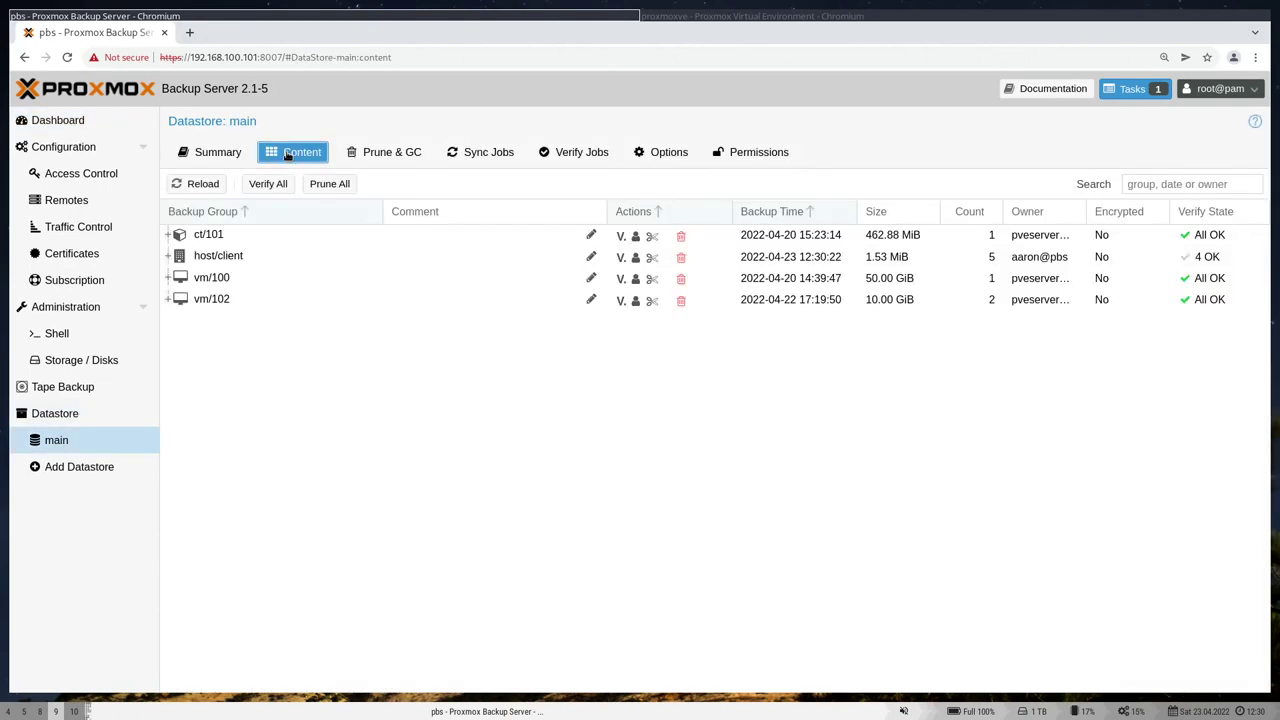
left_click(169, 257)
left_click(334, 366)
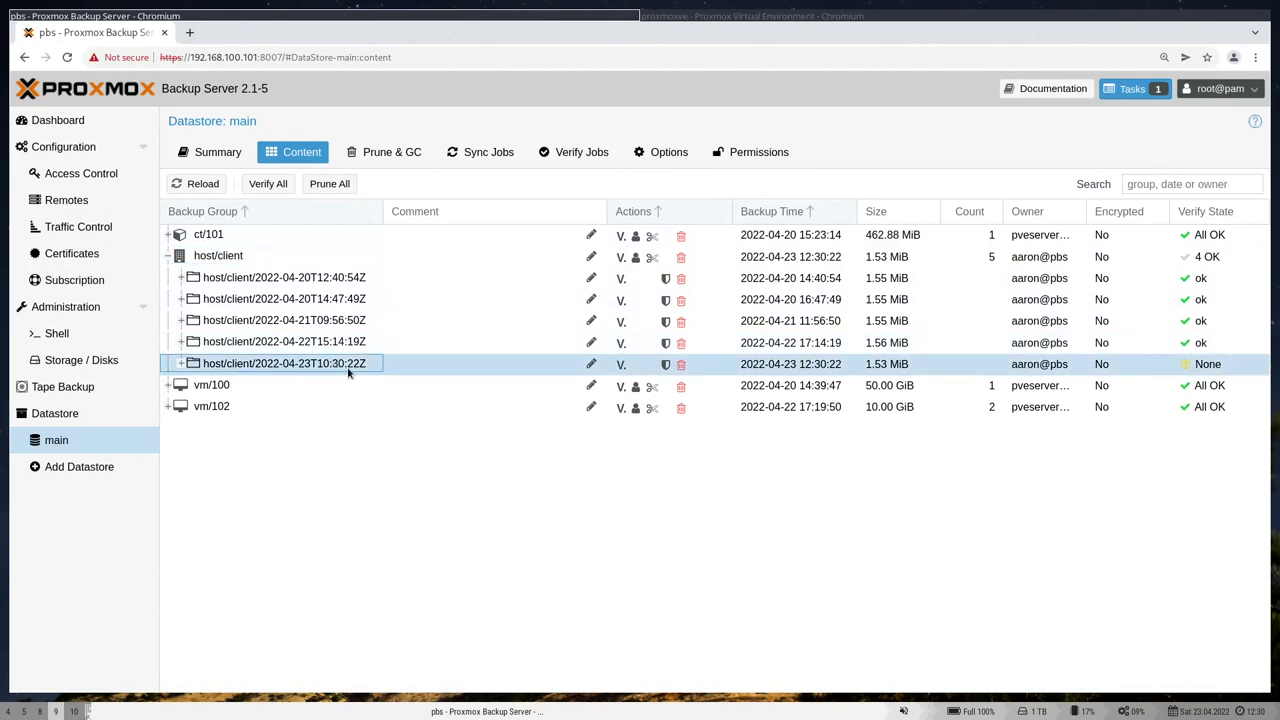
left_click(182, 364)
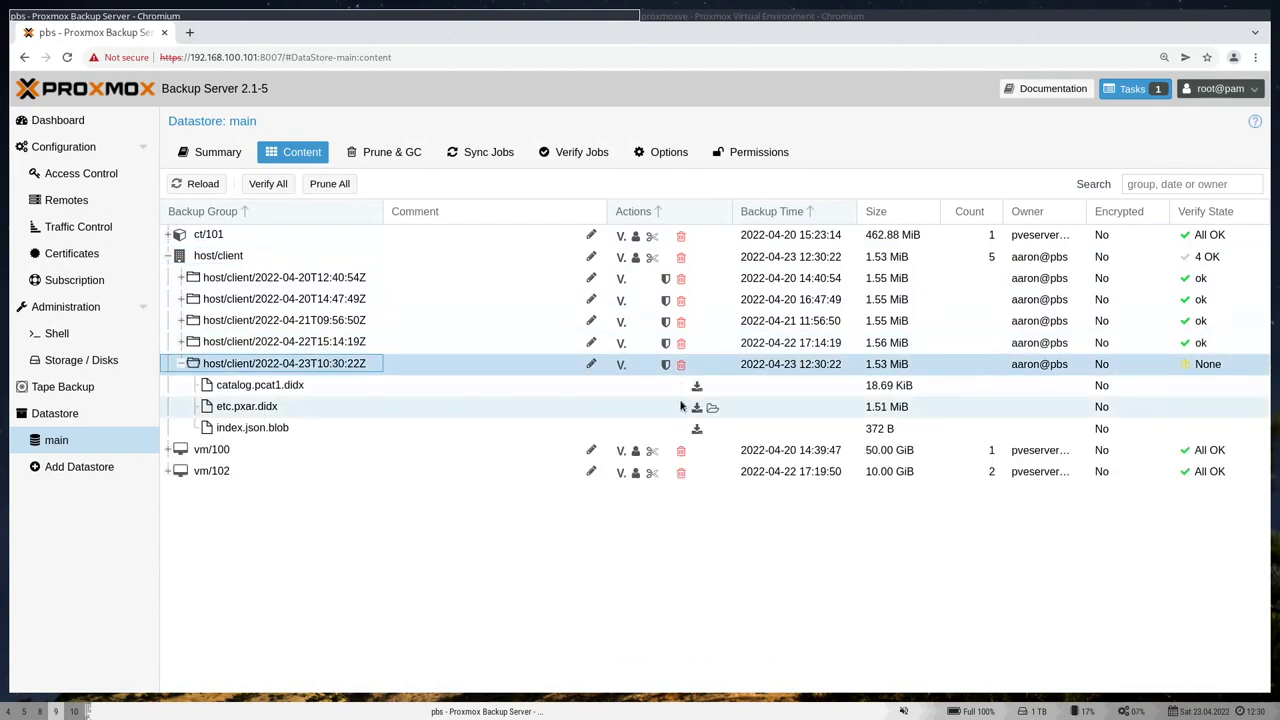
left_click(320, 405)
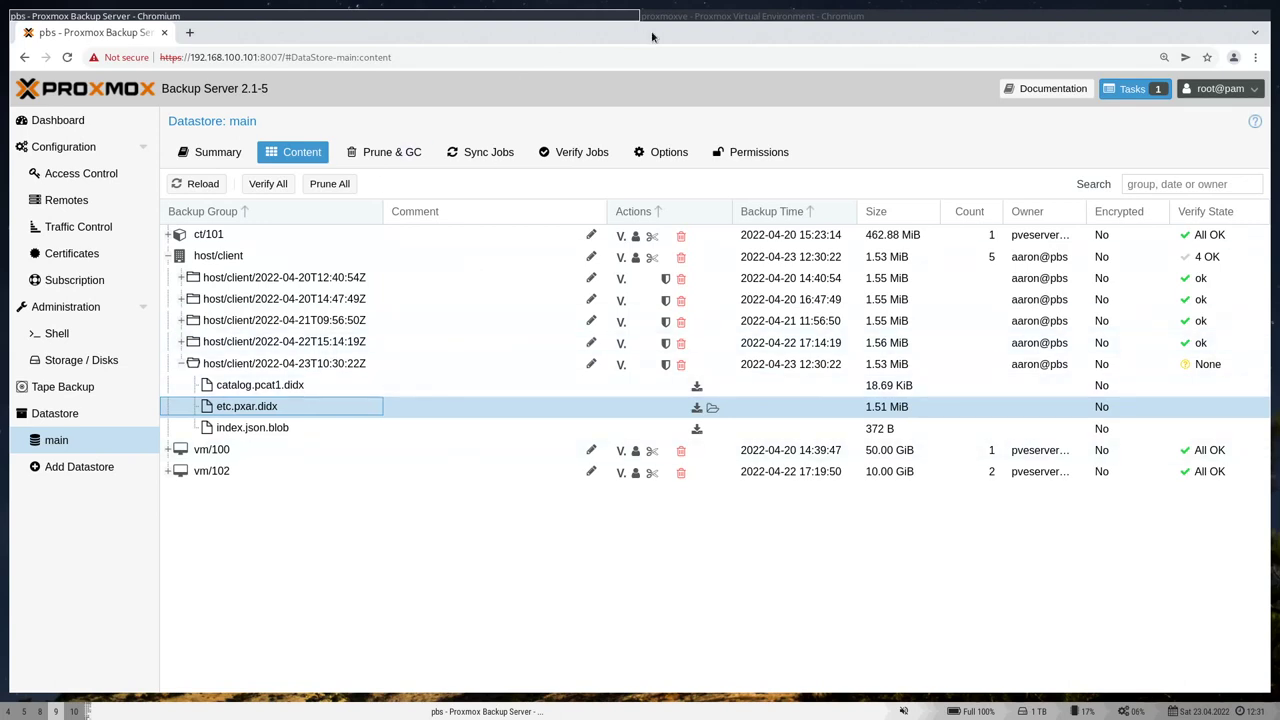
Step: Switch to Proxmox Virtual Environment and start virtual machine 100 (Win-Server) on the proxmoxve node
left_click(735, 17)
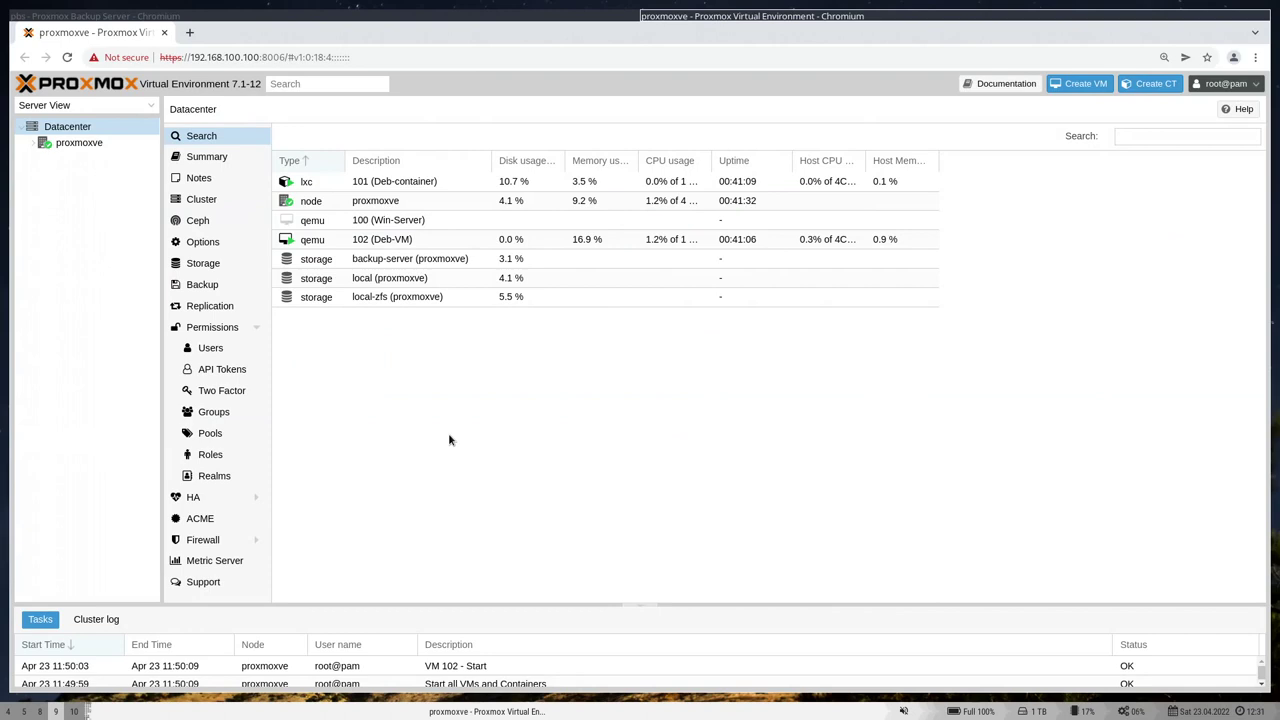
left_click(33, 143)
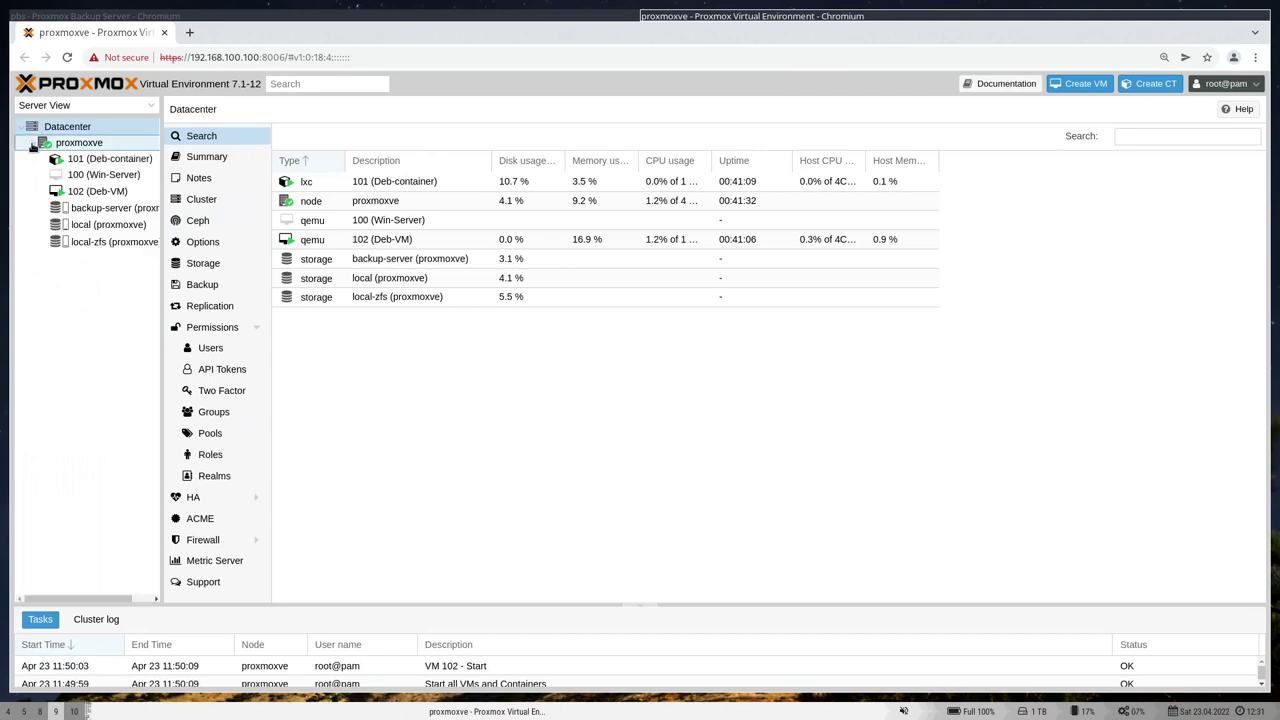
right_click(103, 174)
left_click(131, 203)
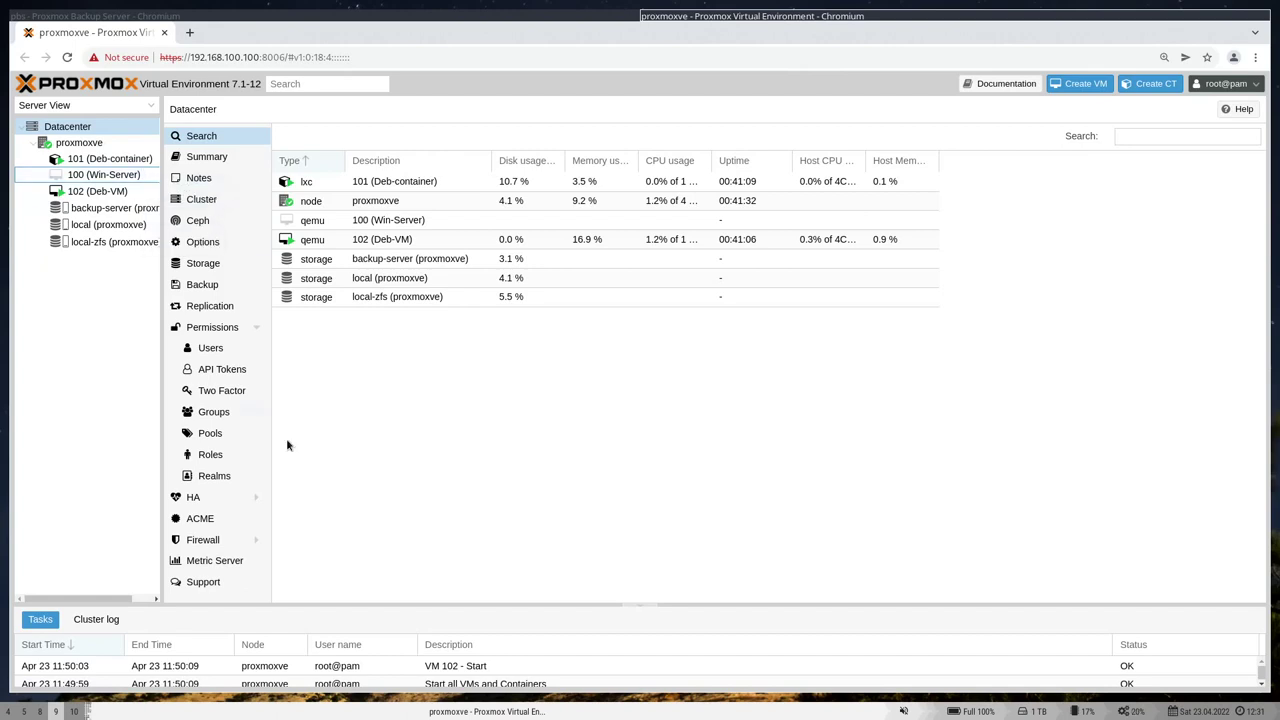
Step: Show the datacenter's storage list and the Proxmox Backup Server option among the storage types that can be added
left_click(71, 130)
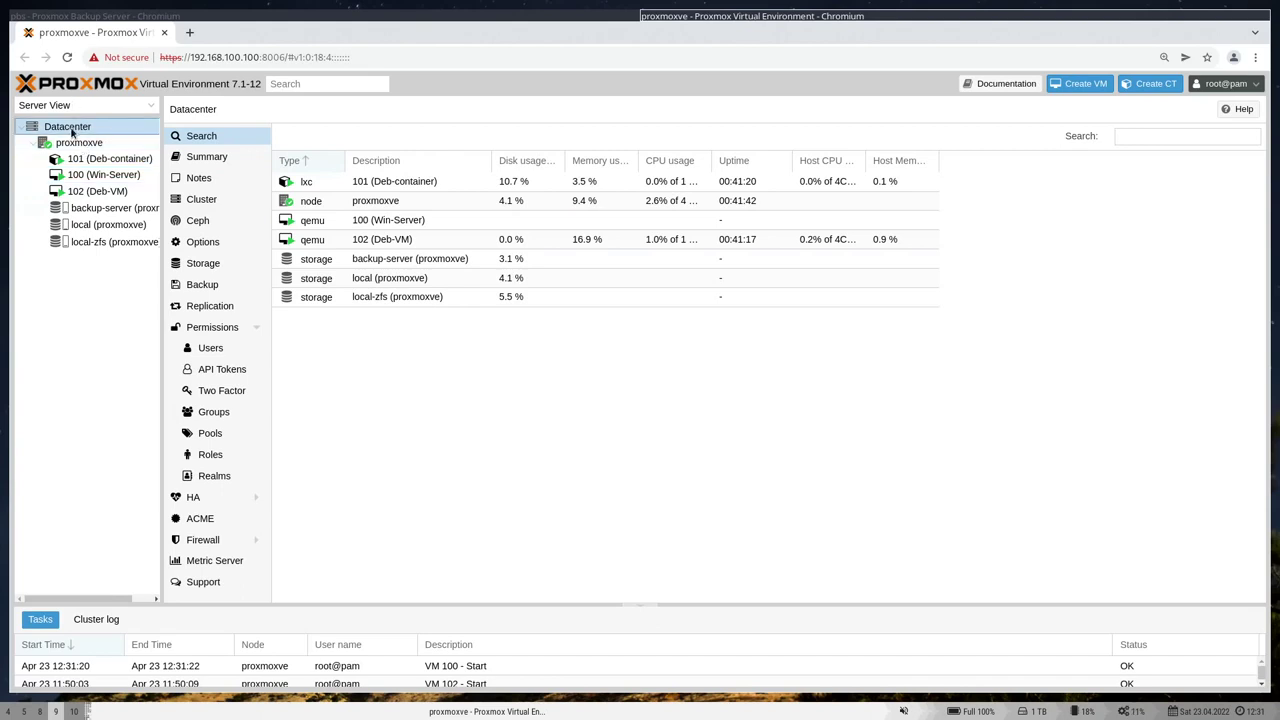
left_click(212, 260)
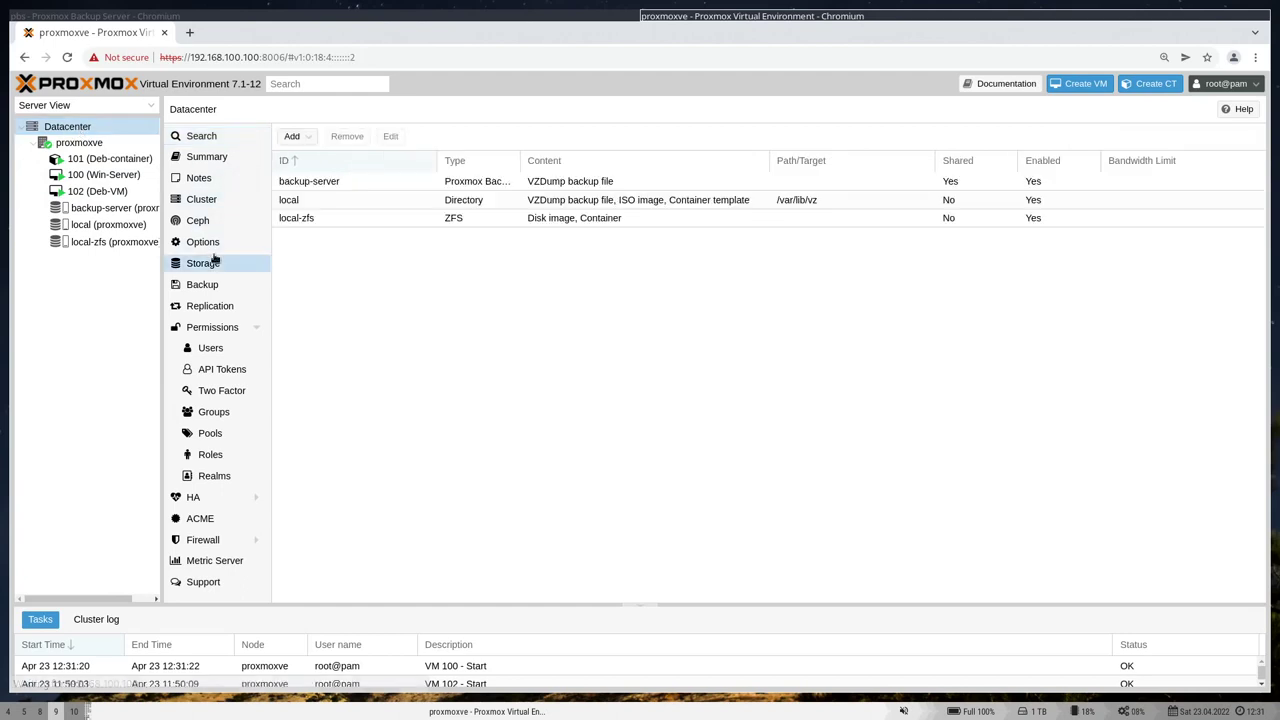
left_click(292, 136)
scroll(345, 372, "down", 2)
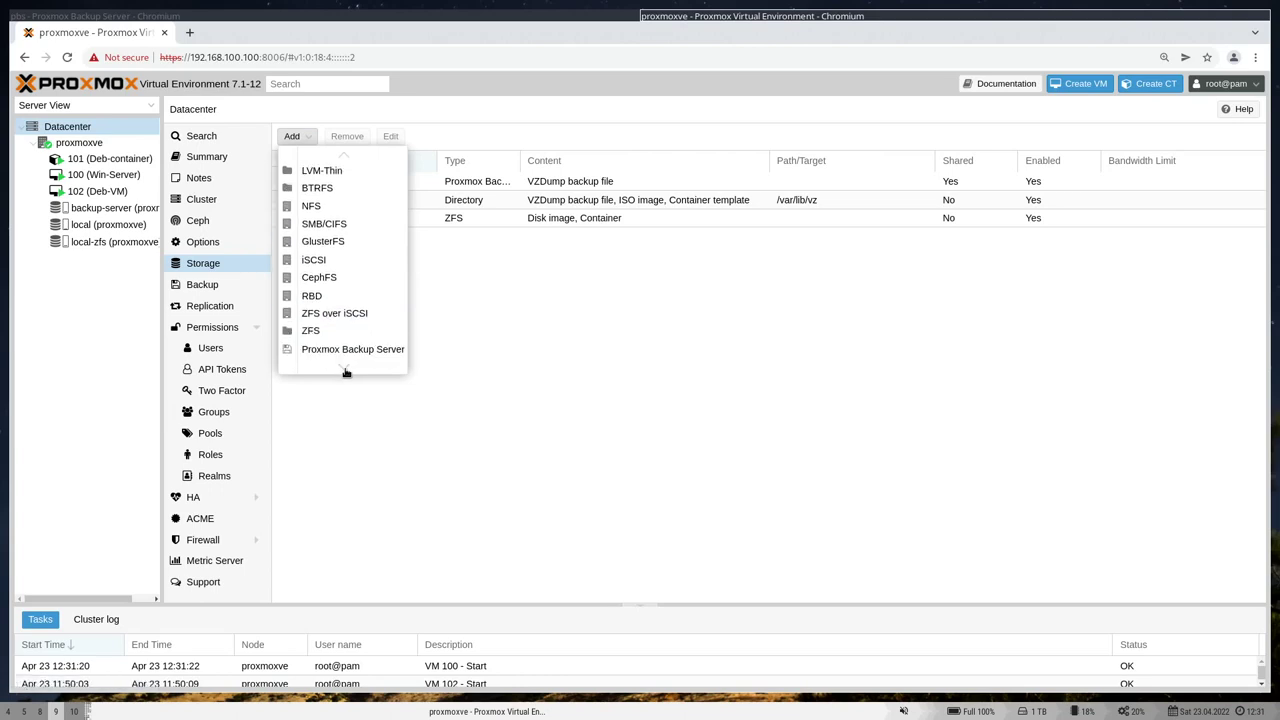
left_click(350, 350)
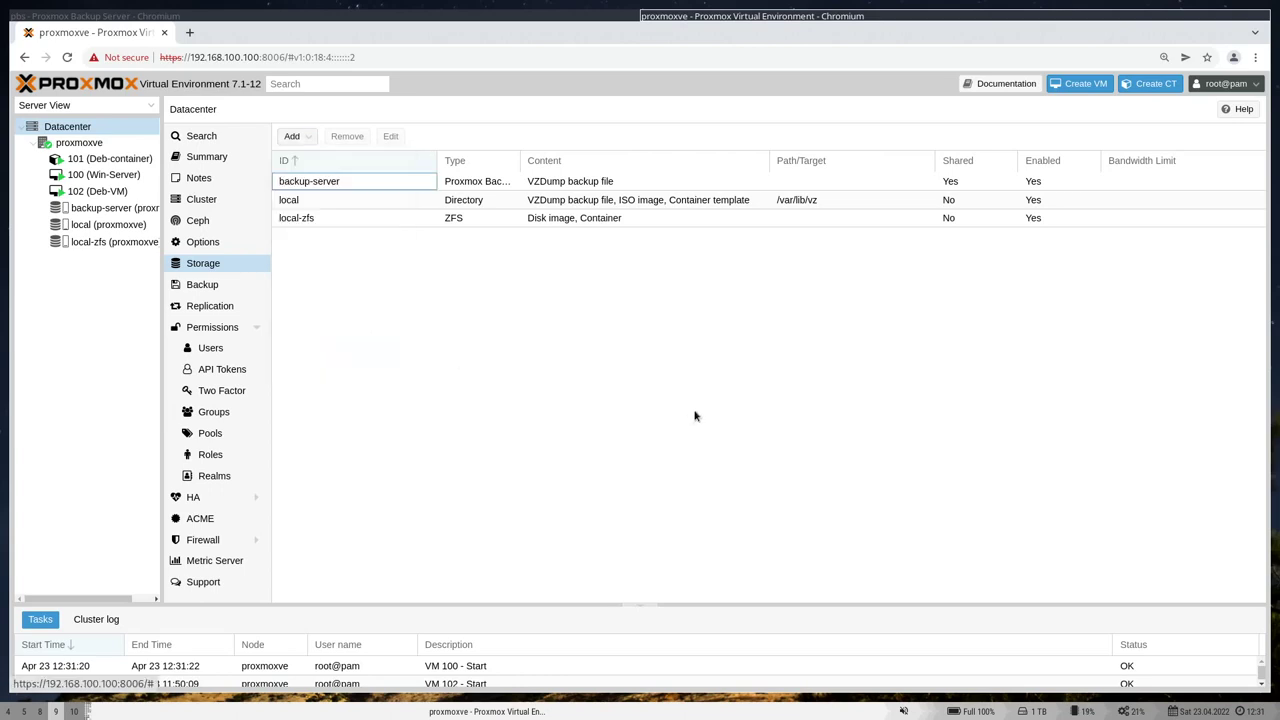
Step: Open the backup-server storage for editing and review its general settings, highlighting the API token part of the username, and its backup retention
key("ctrl+plus")
key("ctrl+plus")
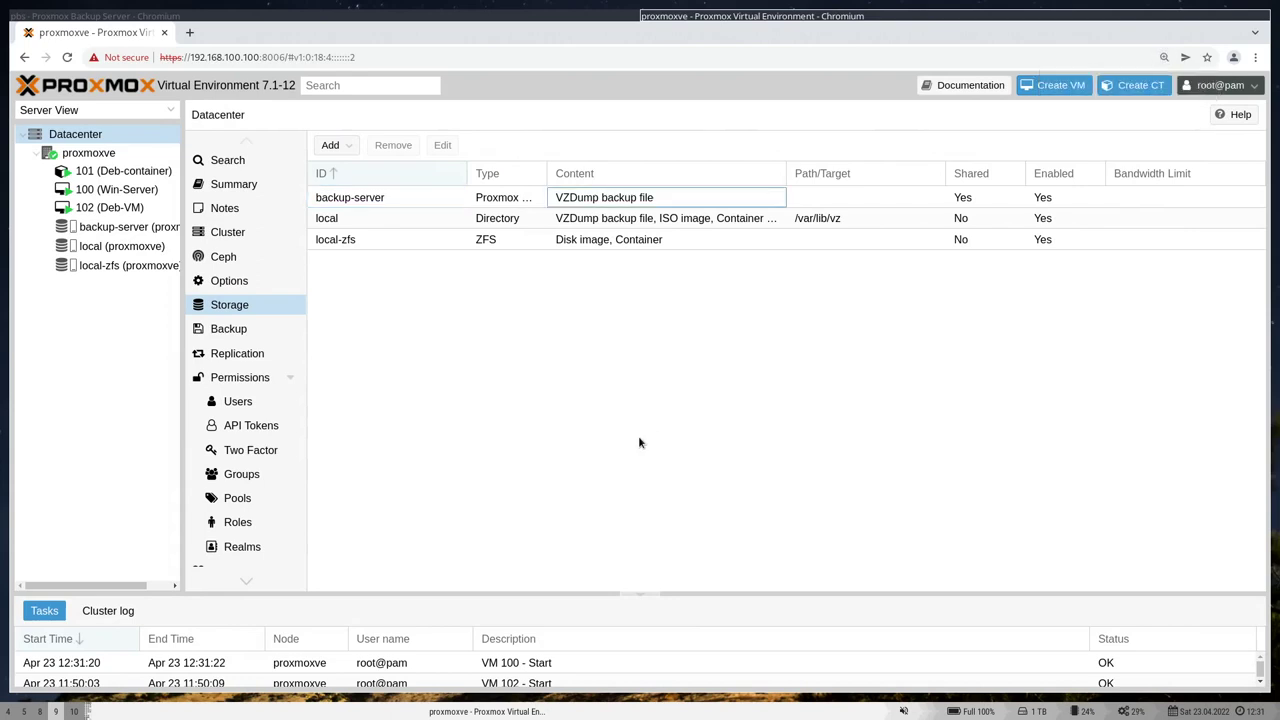
double_click(362, 199)
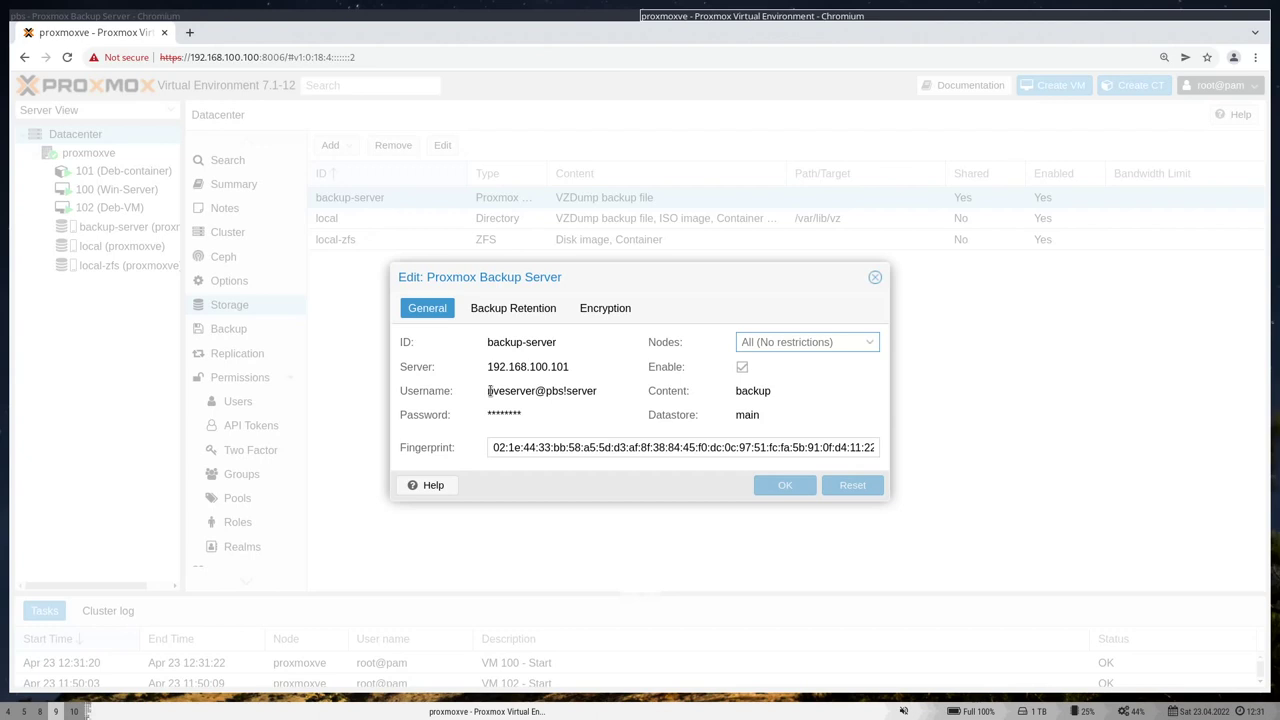
left_click_drag(563, 391, 605, 391)
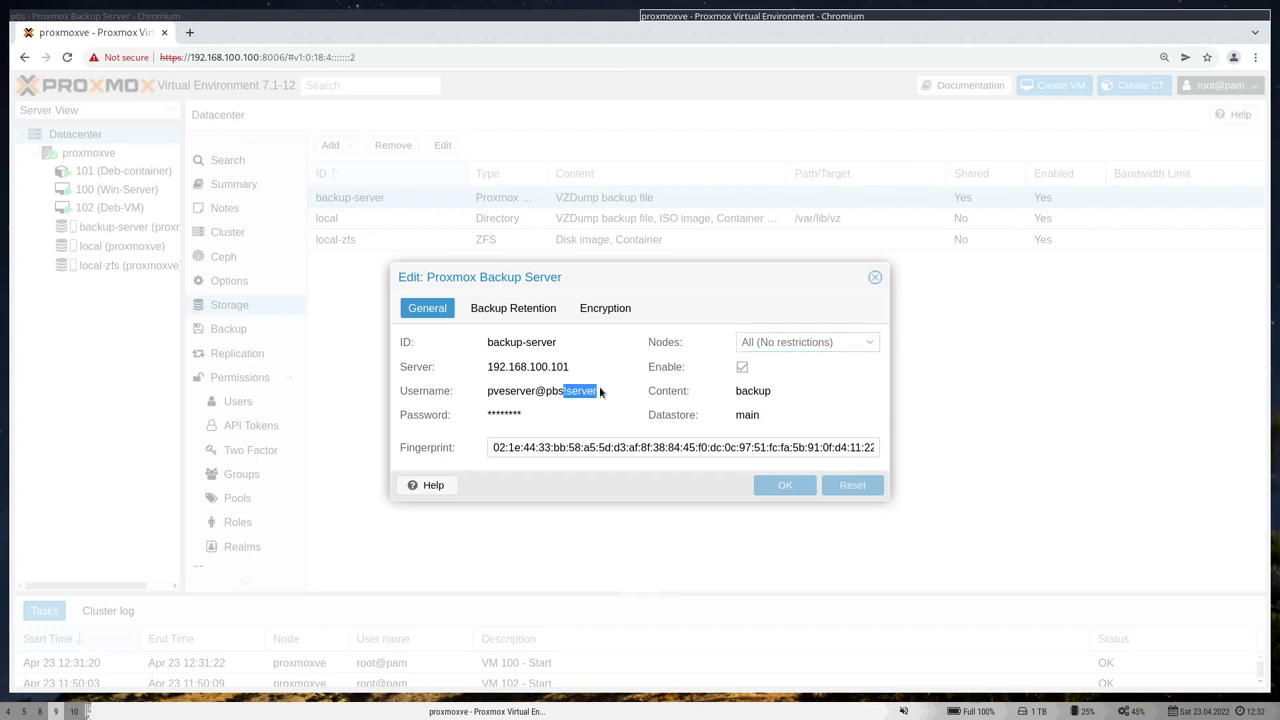
left_click(530, 461)
left_click(537, 312)
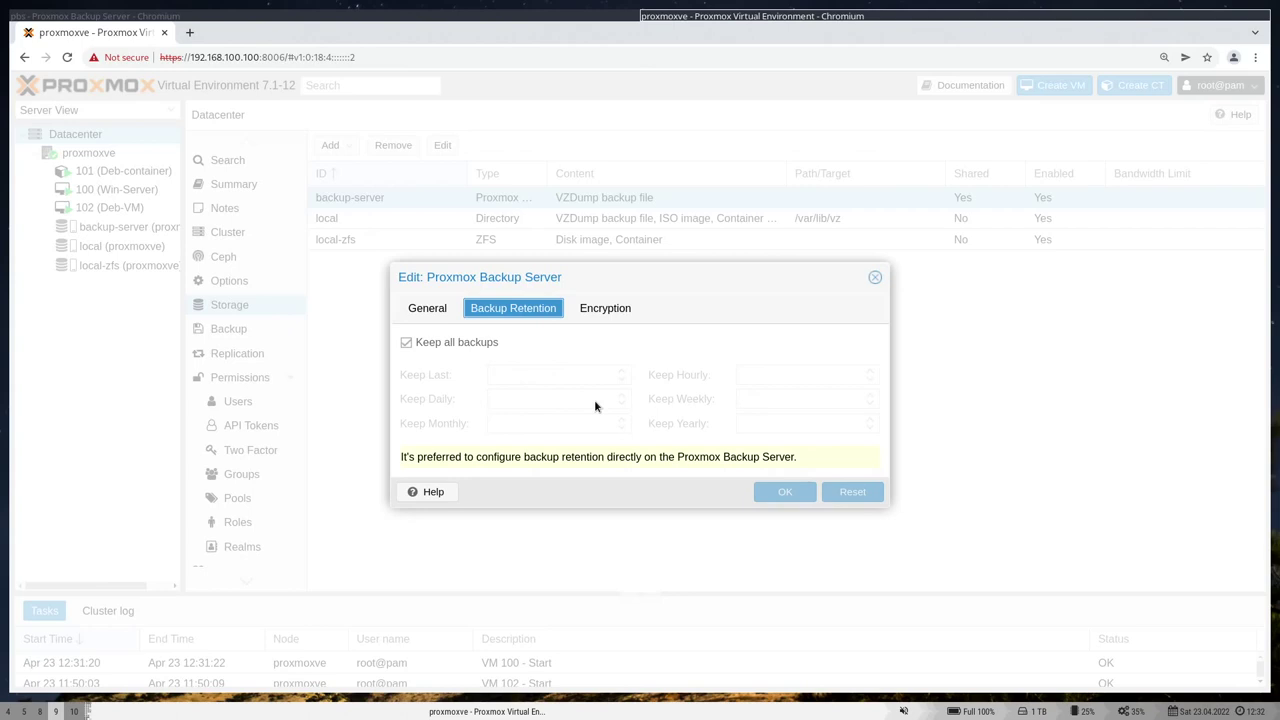
Step: Enable encryption on the backup-server storage with an auto-generated client encryption key and save the setting
left_click(599, 311)
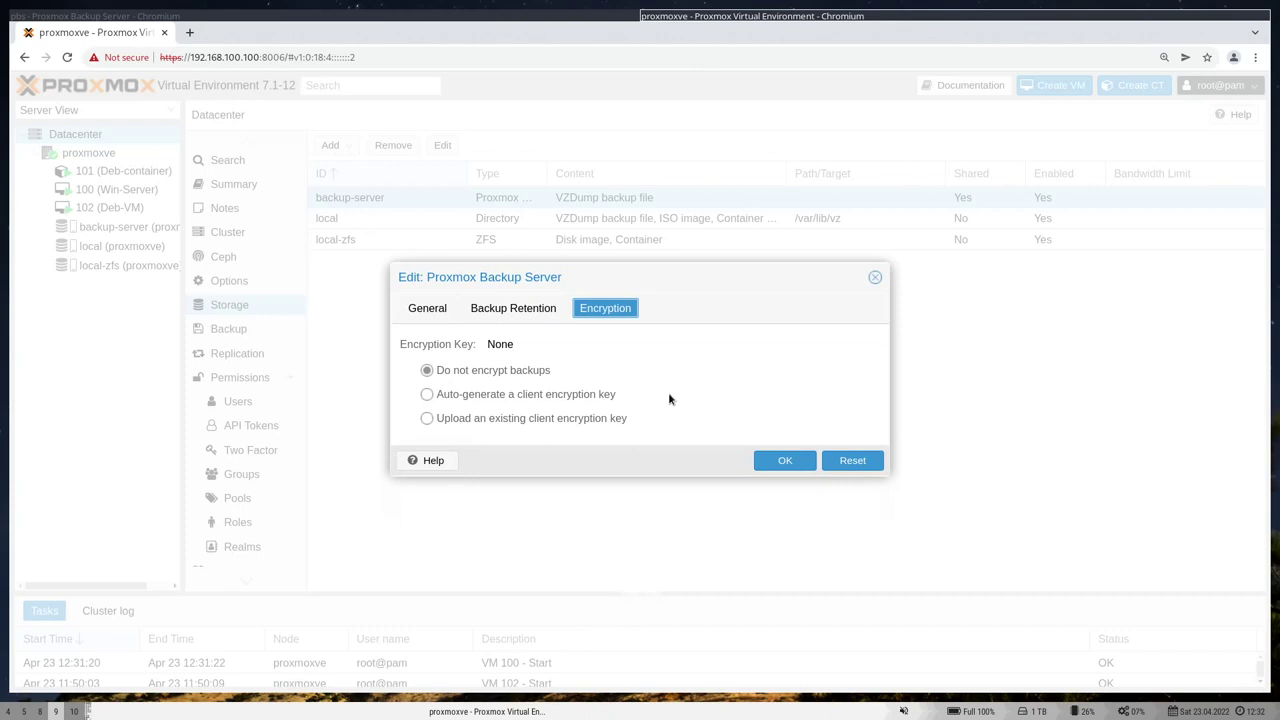
left_click(477, 397)
left_click(785, 462)
Step: Copy the generated encryption key and download it as a file
left_click(528, 307)
left_click_drag(528, 307, 871, 327)
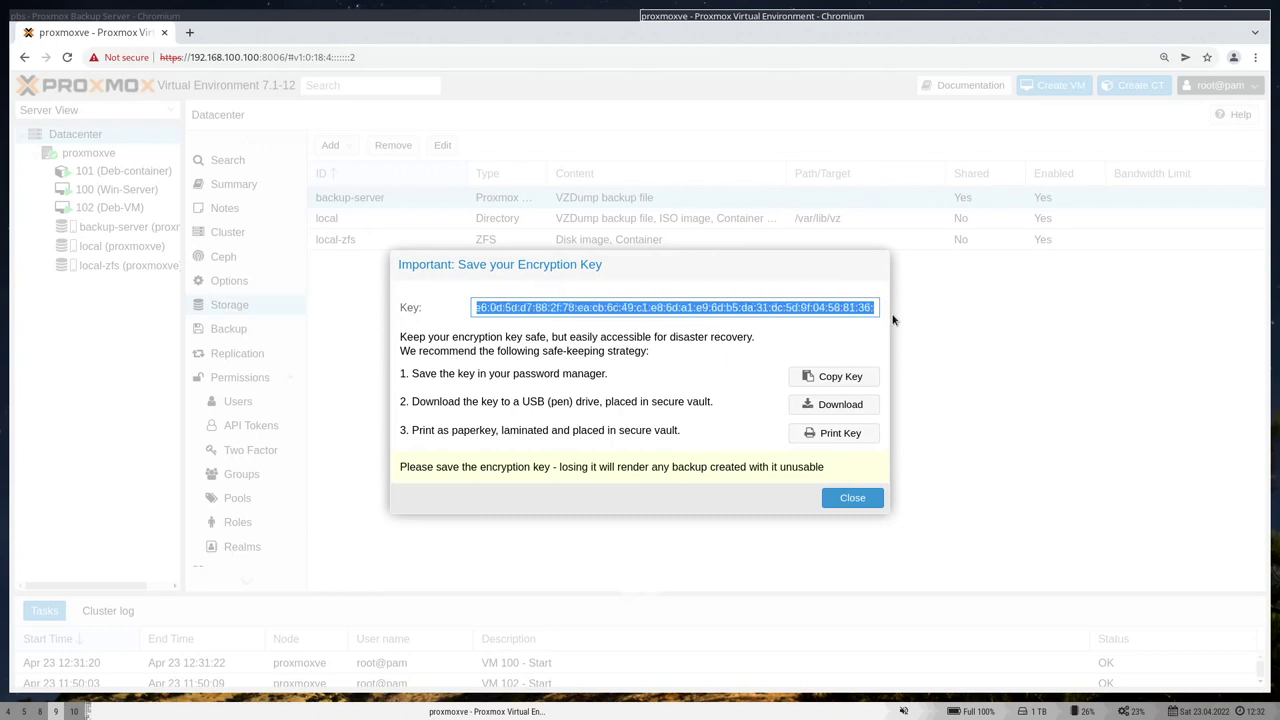
left_click(836, 307)
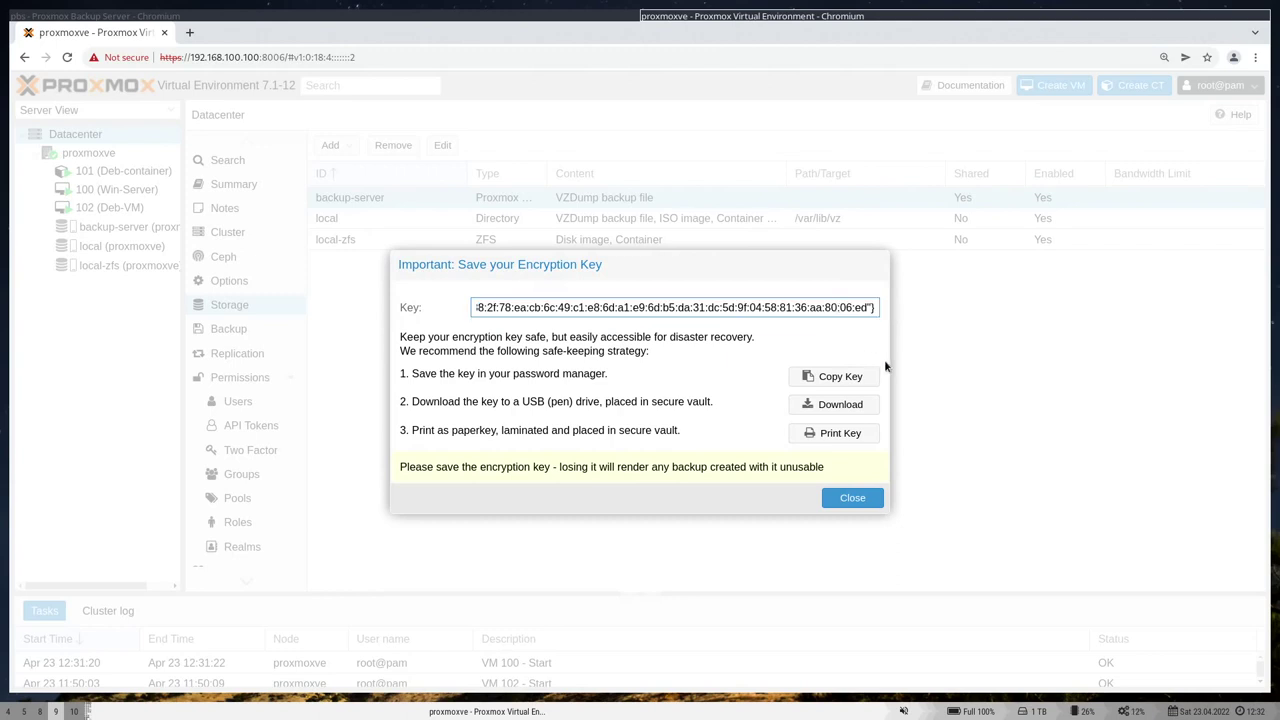
left_click(842, 376)
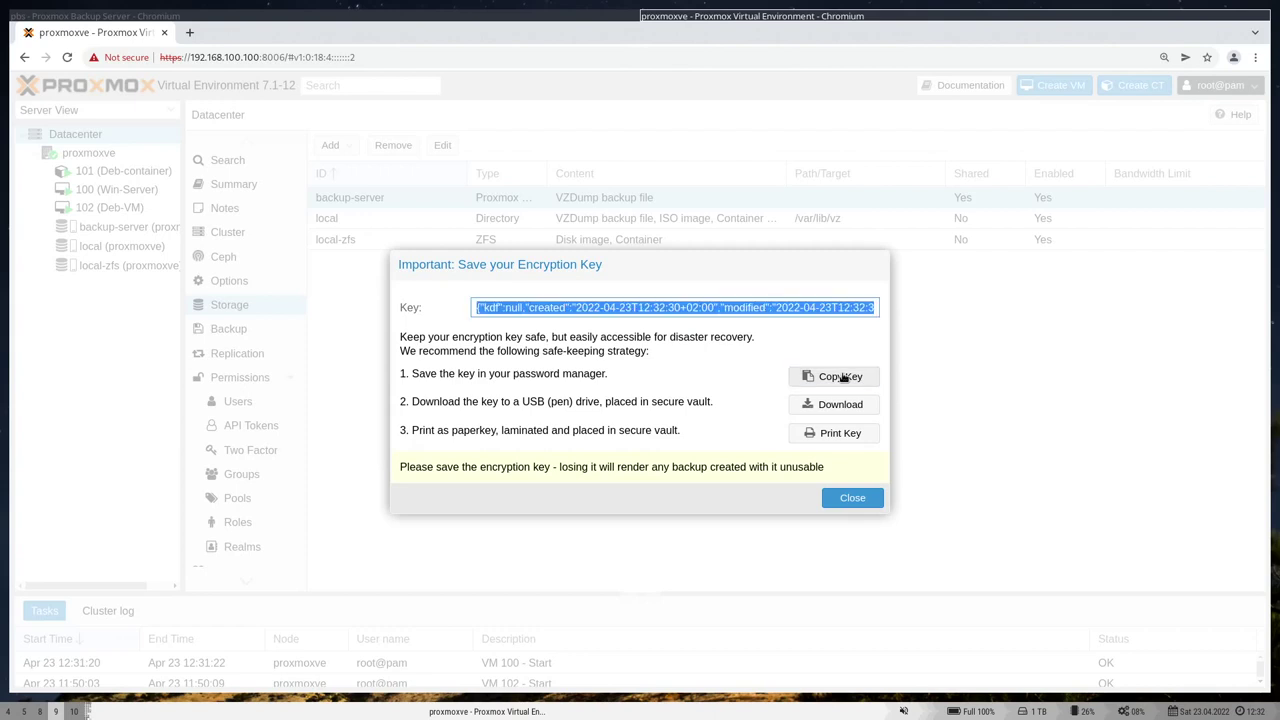
left_click(820, 404)
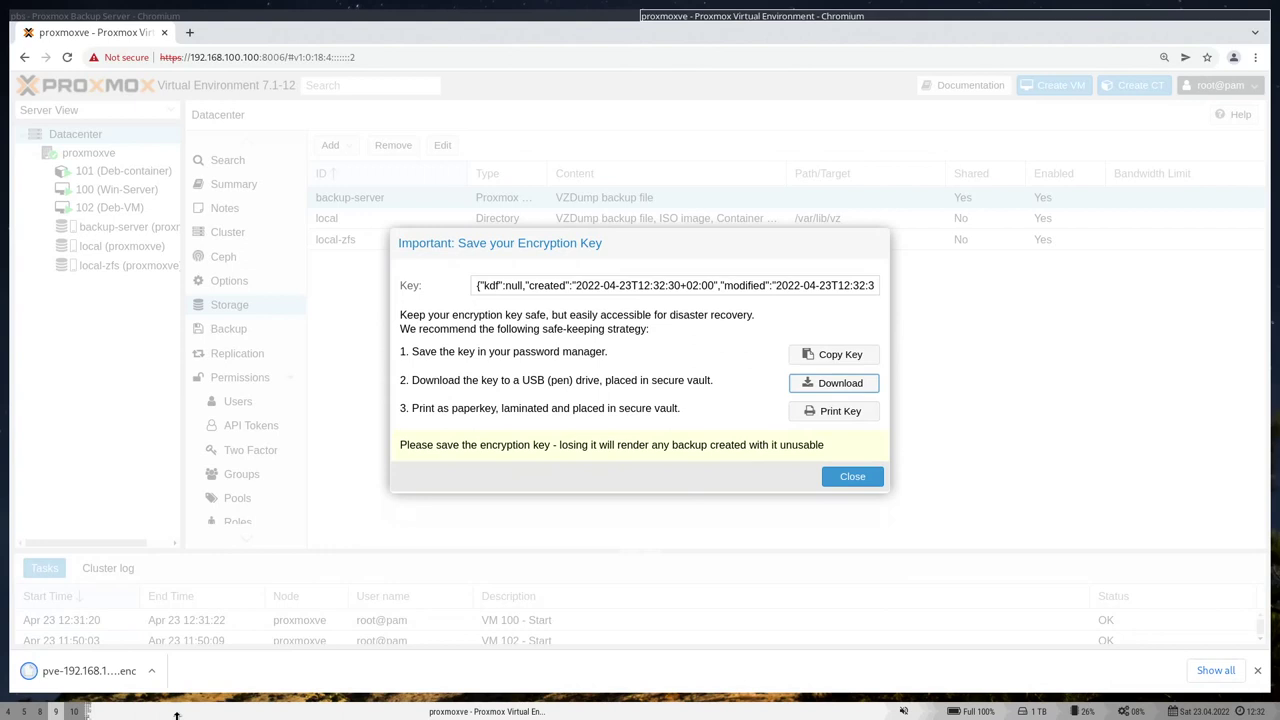
Step: Preview the printable encryption key page, cancel printing, and close the encryption key dialog
left_click(843, 414)
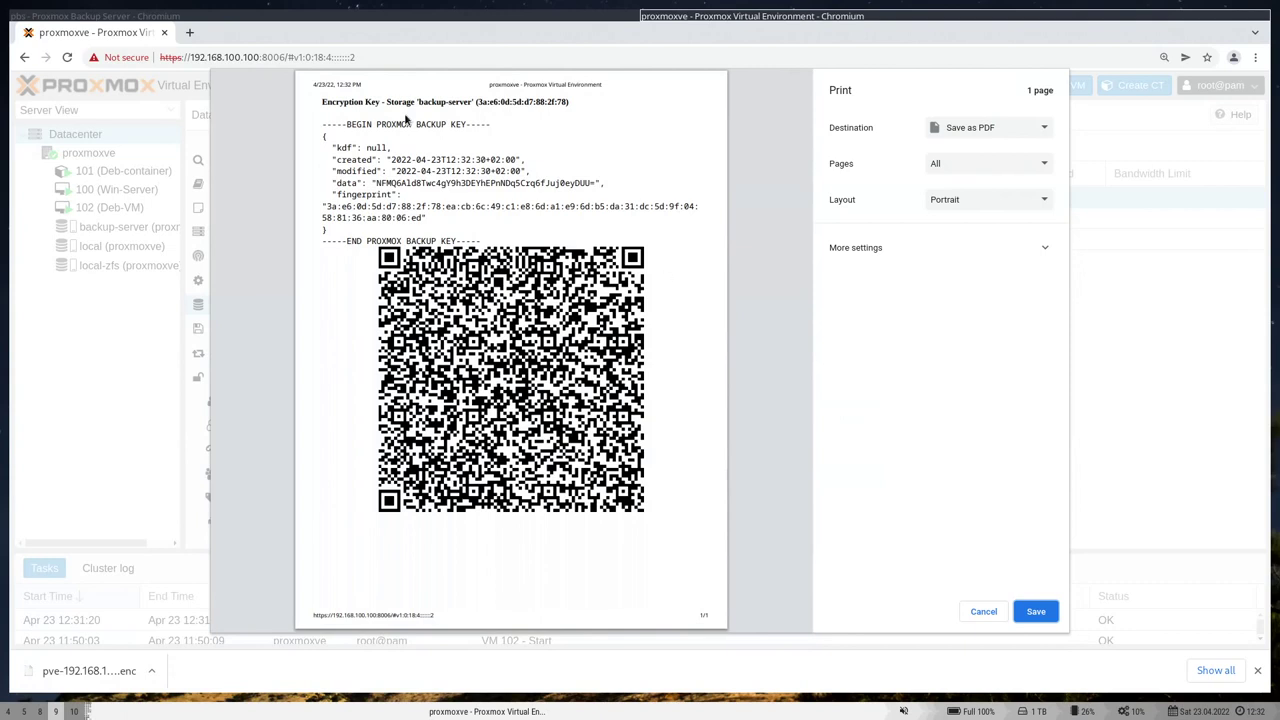
left_click(320, 138)
left_click_drag(332, 148, 370, 225)
left_click(370, 238)
left_click(989, 614)
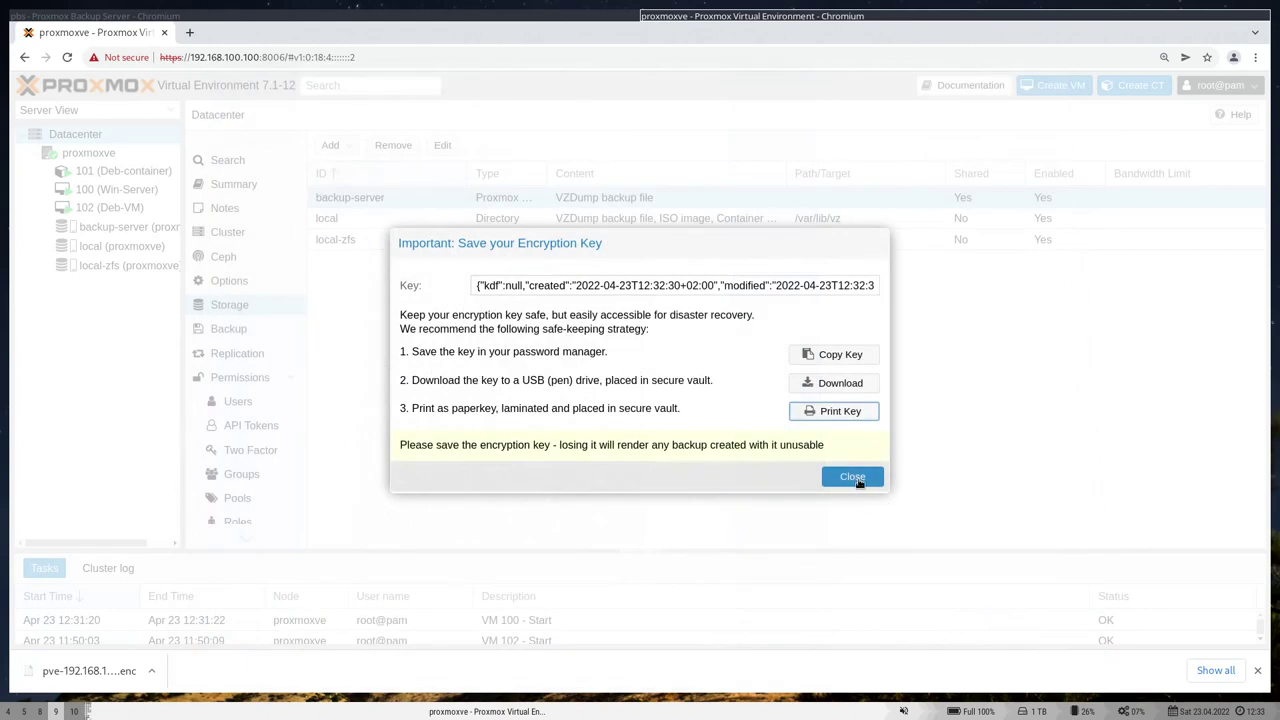
left_click(853, 477)
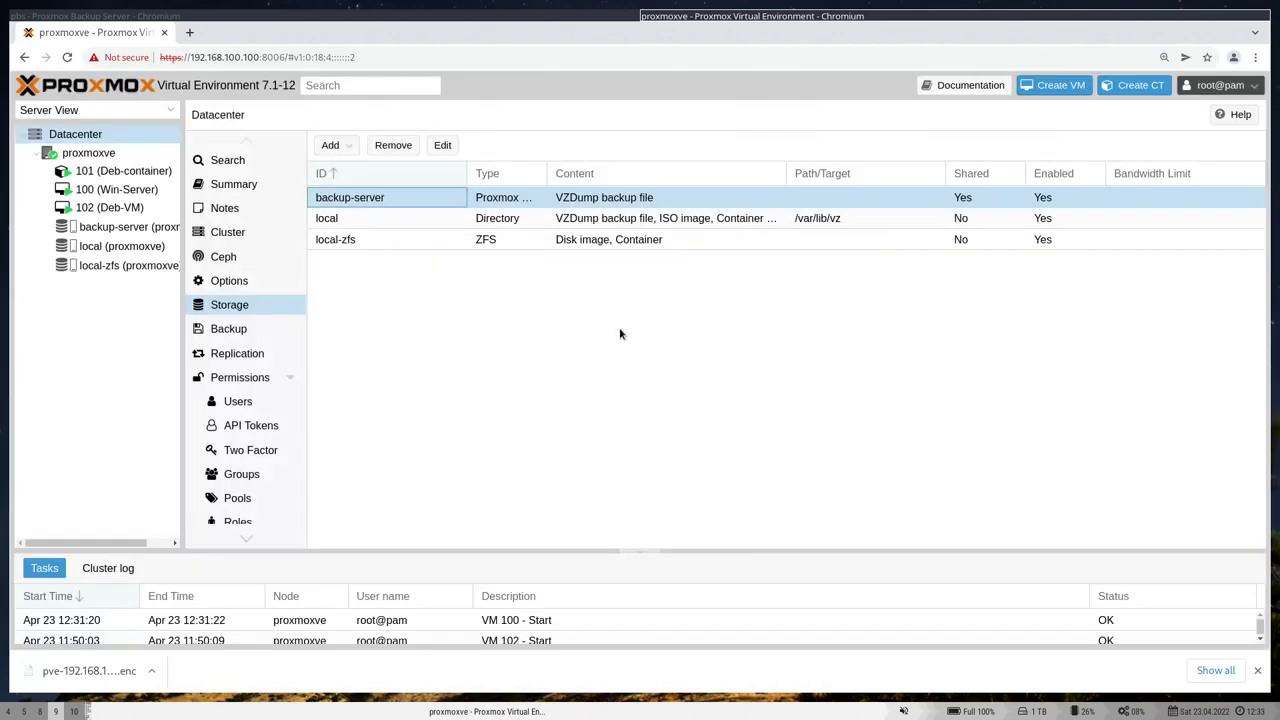
Step: Show the backups held on the backup-server storage of node proxmoxve and look through the virtual machine and container entries
left_click(116, 229)
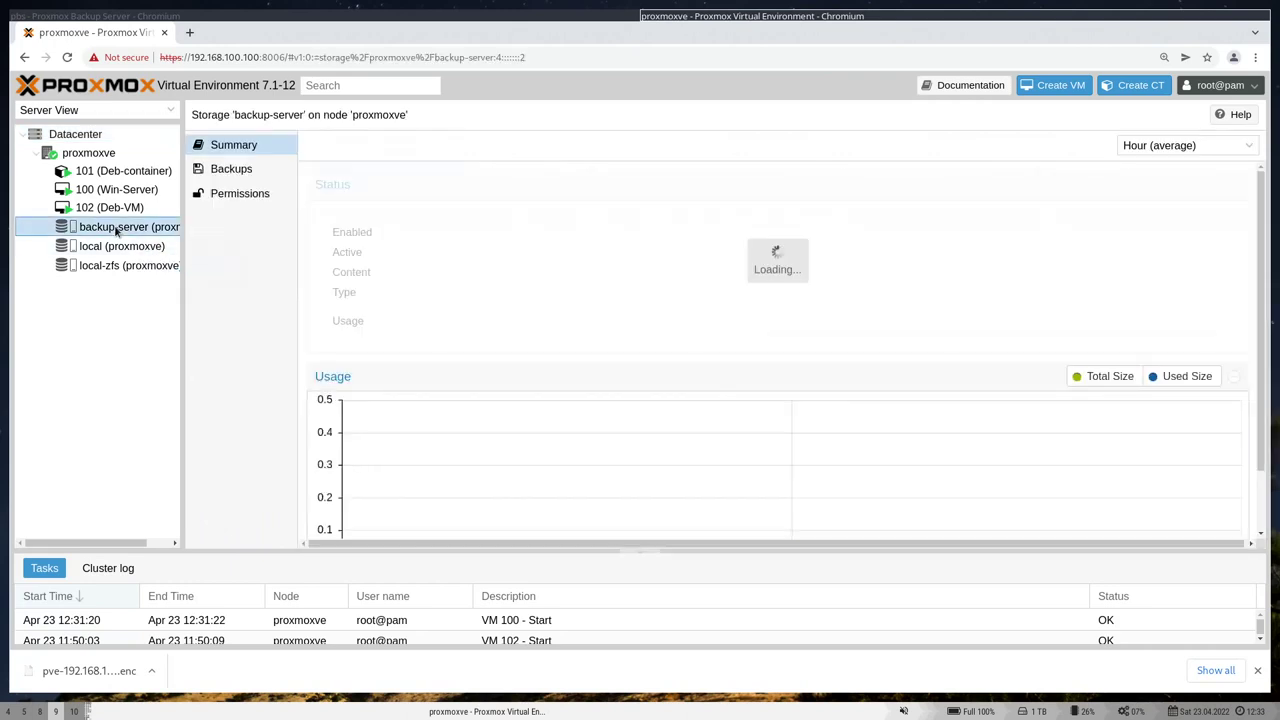
left_click(230, 172)
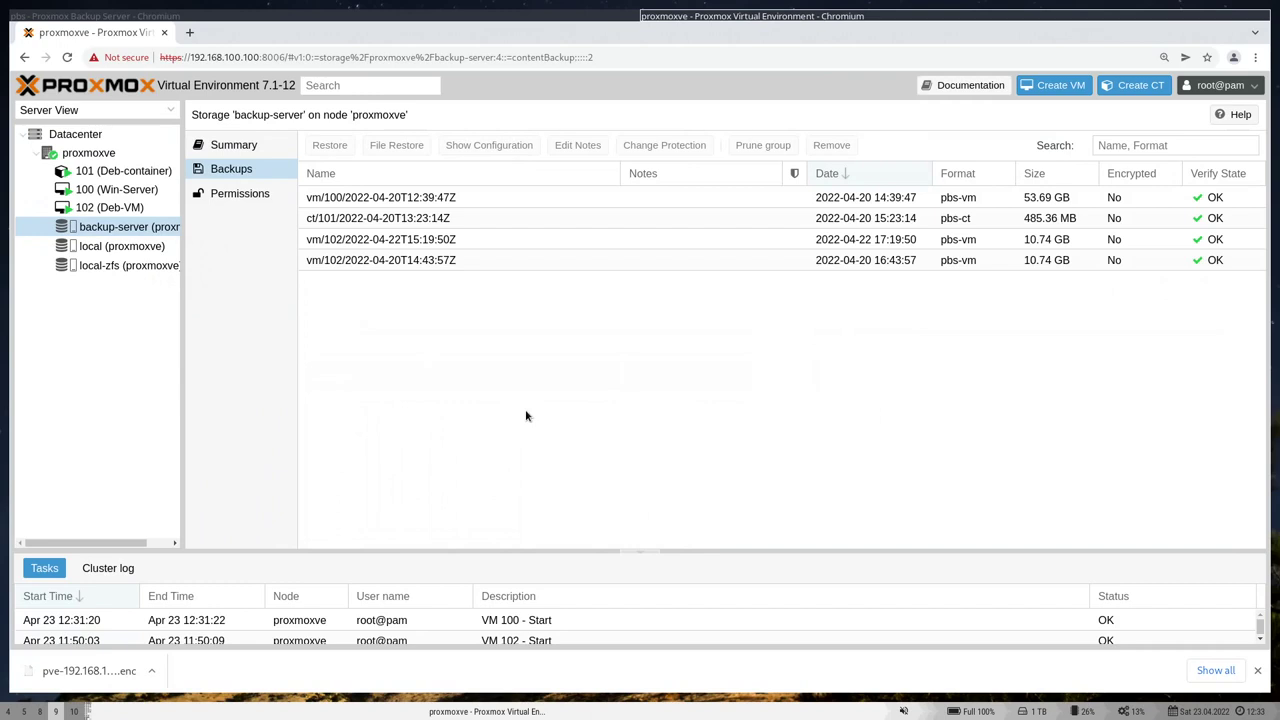
left_click(477, 203)
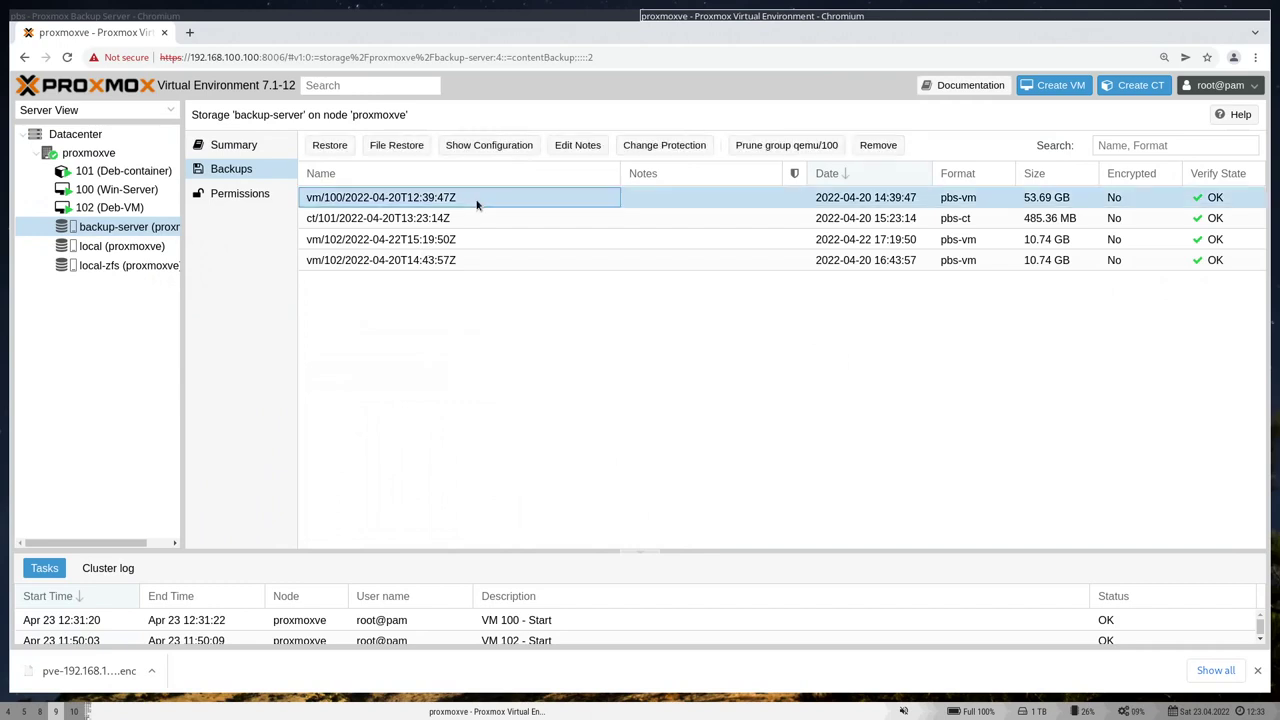
key("Down")
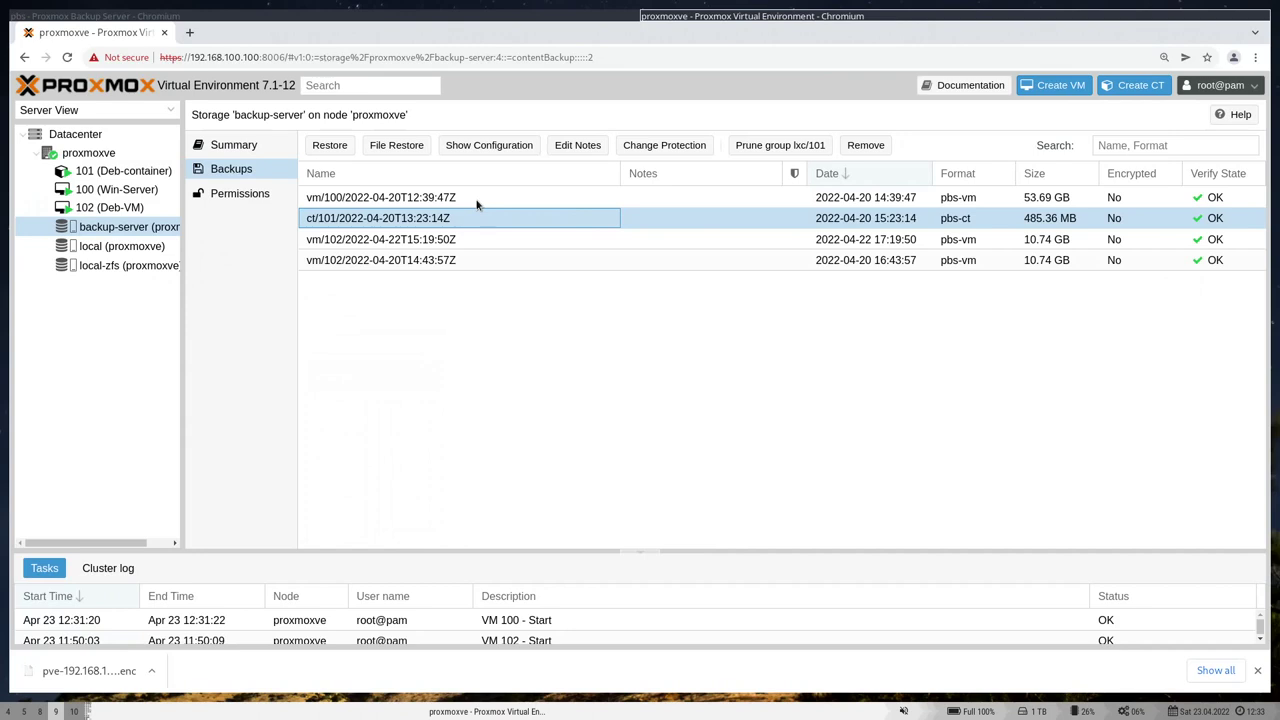
key("Down")
key("Down")
left_click(477, 207)
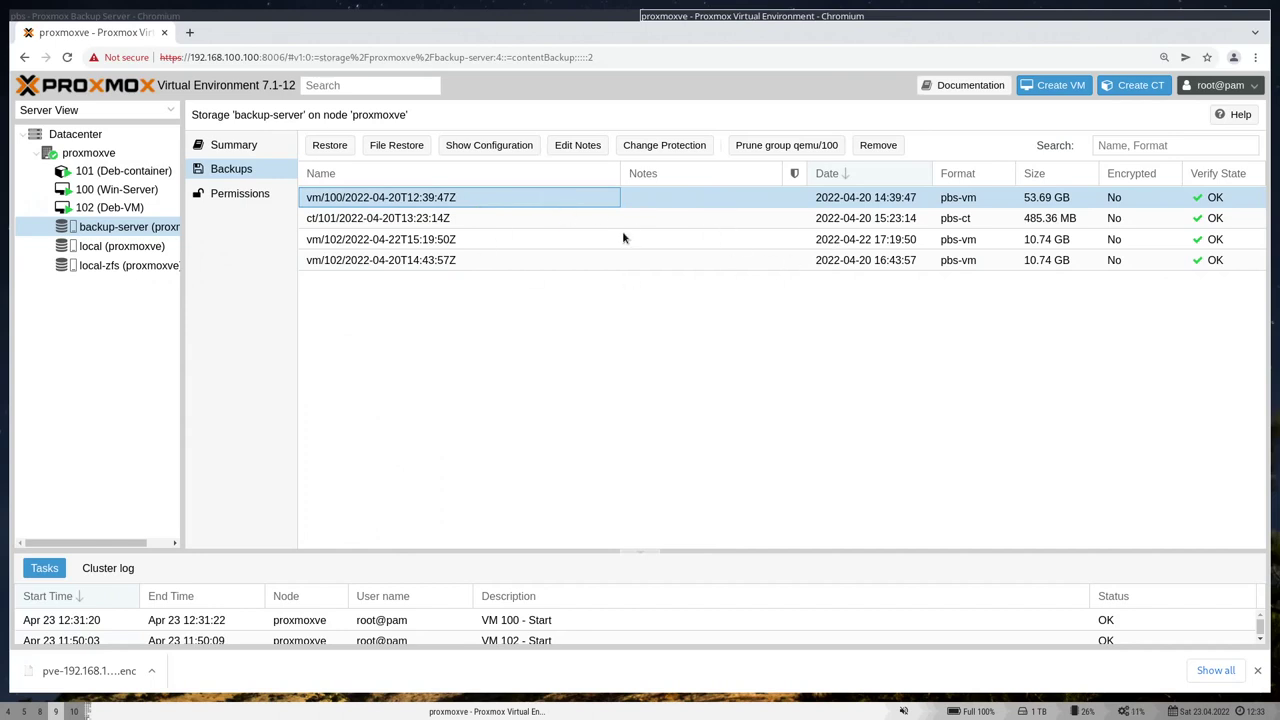
left_click(455, 220)
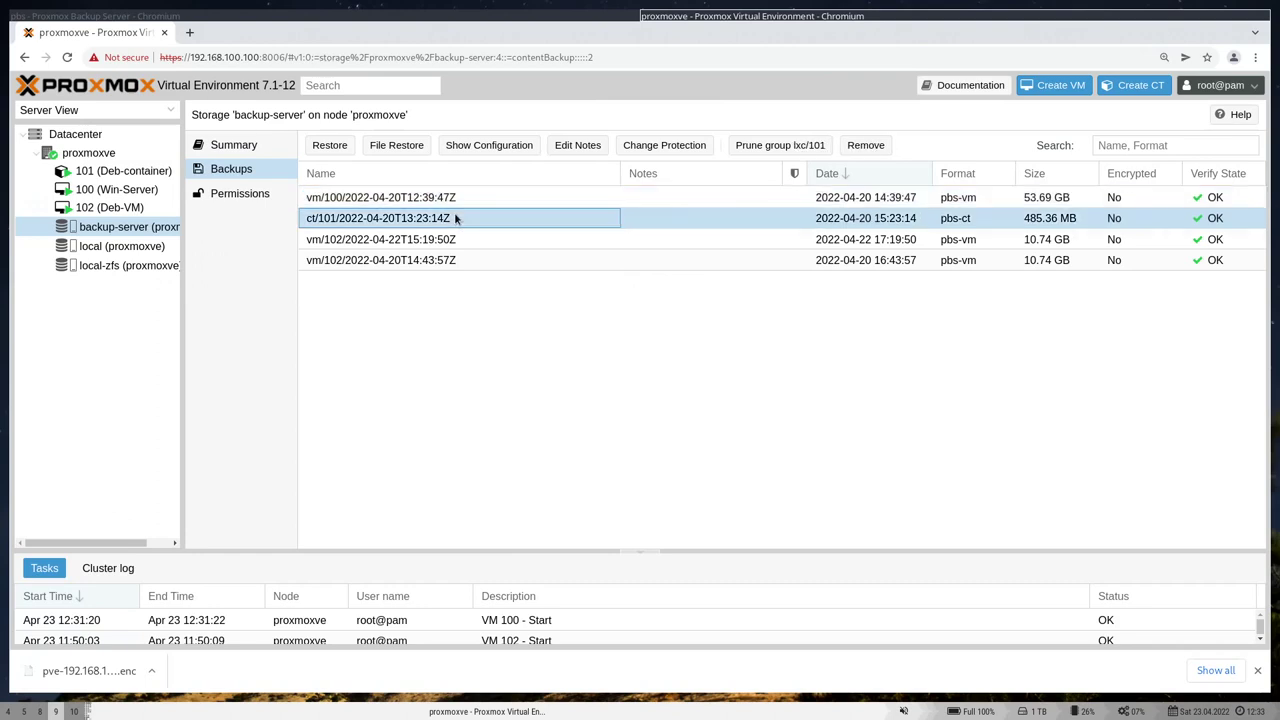
Step: View the saved configuration of backup vm/100/2022-04-20T12:39:47Z, close it, and select the backup's protection cell
left_click(492, 202)
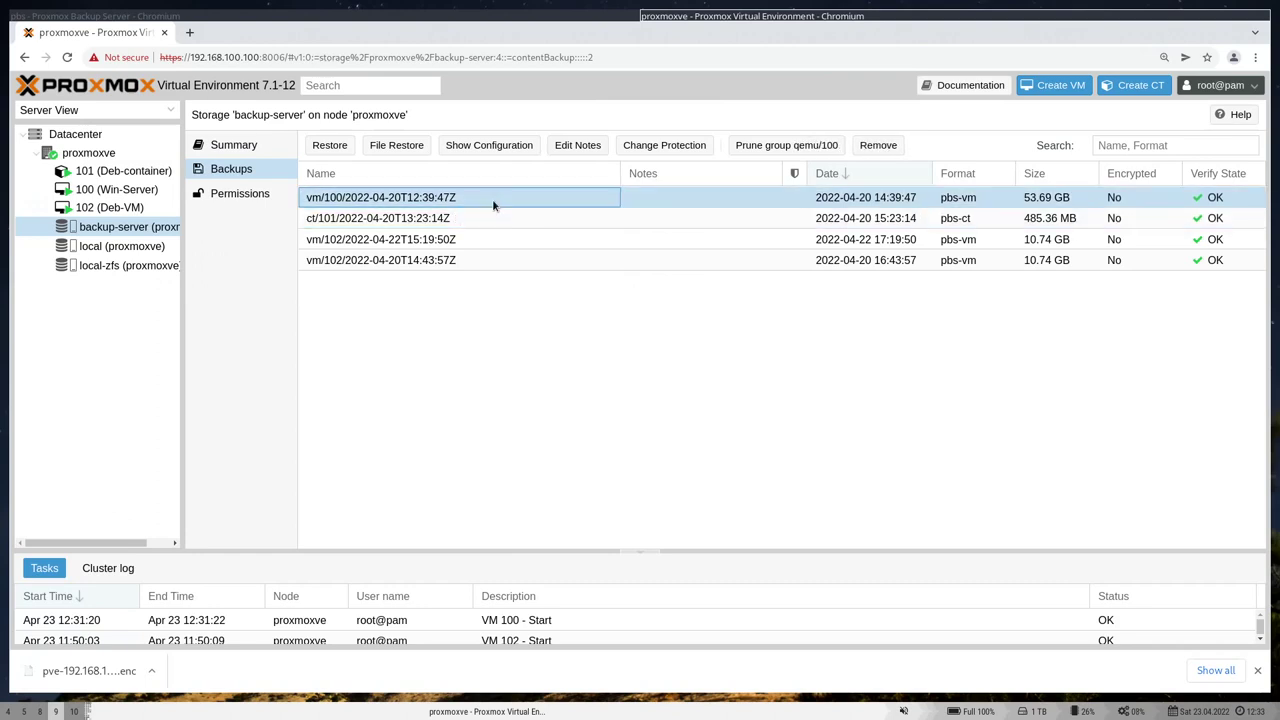
left_click(486, 148)
scroll(612, 342, "down", 3)
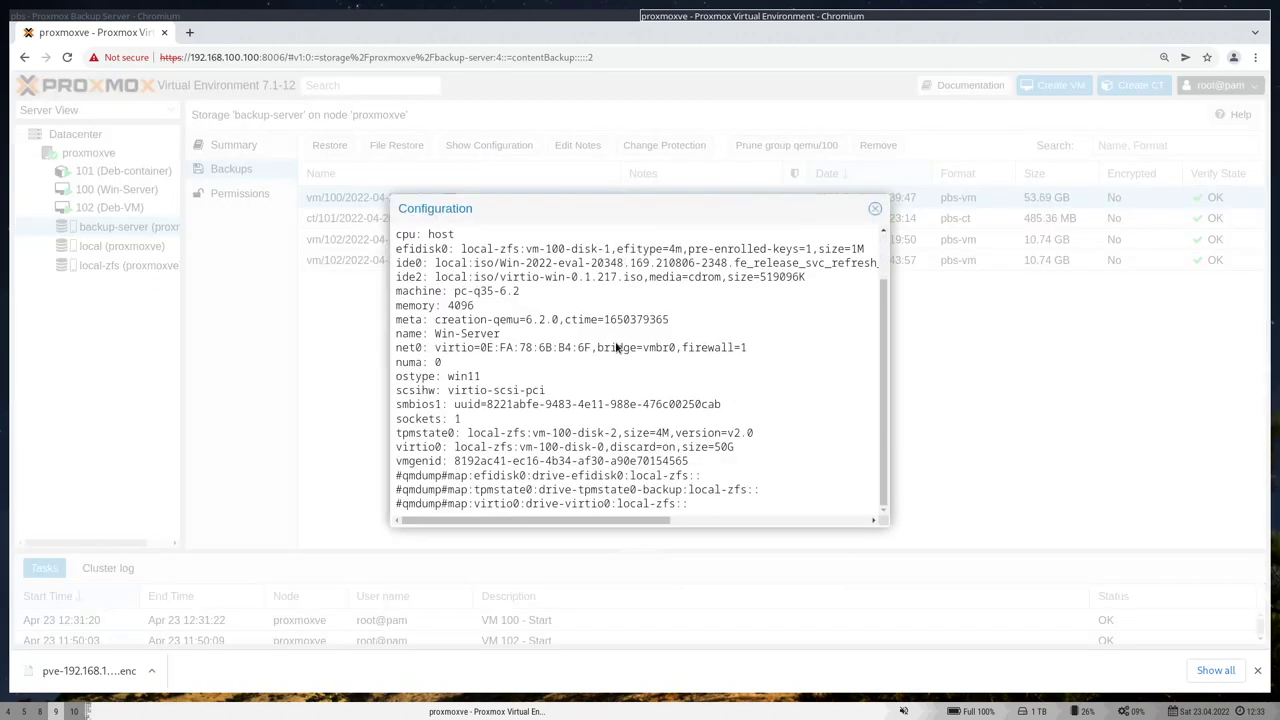
left_click(874, 209)
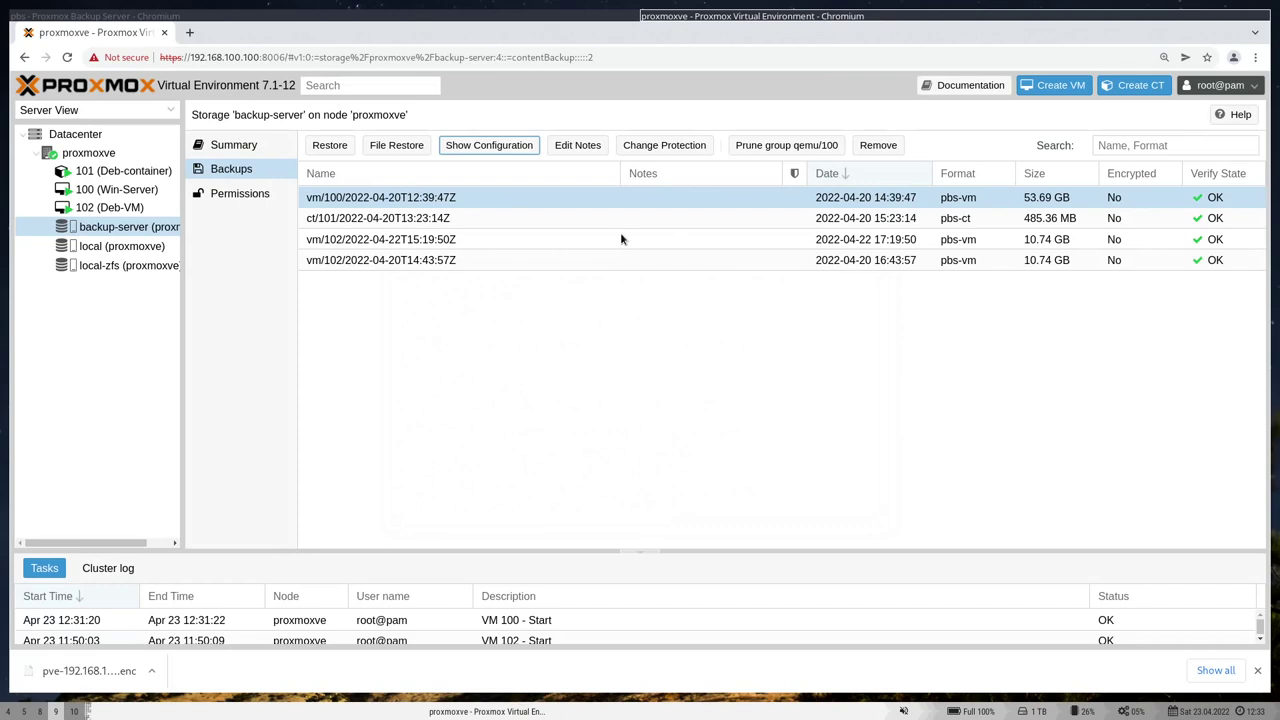
left_click(794, 200)
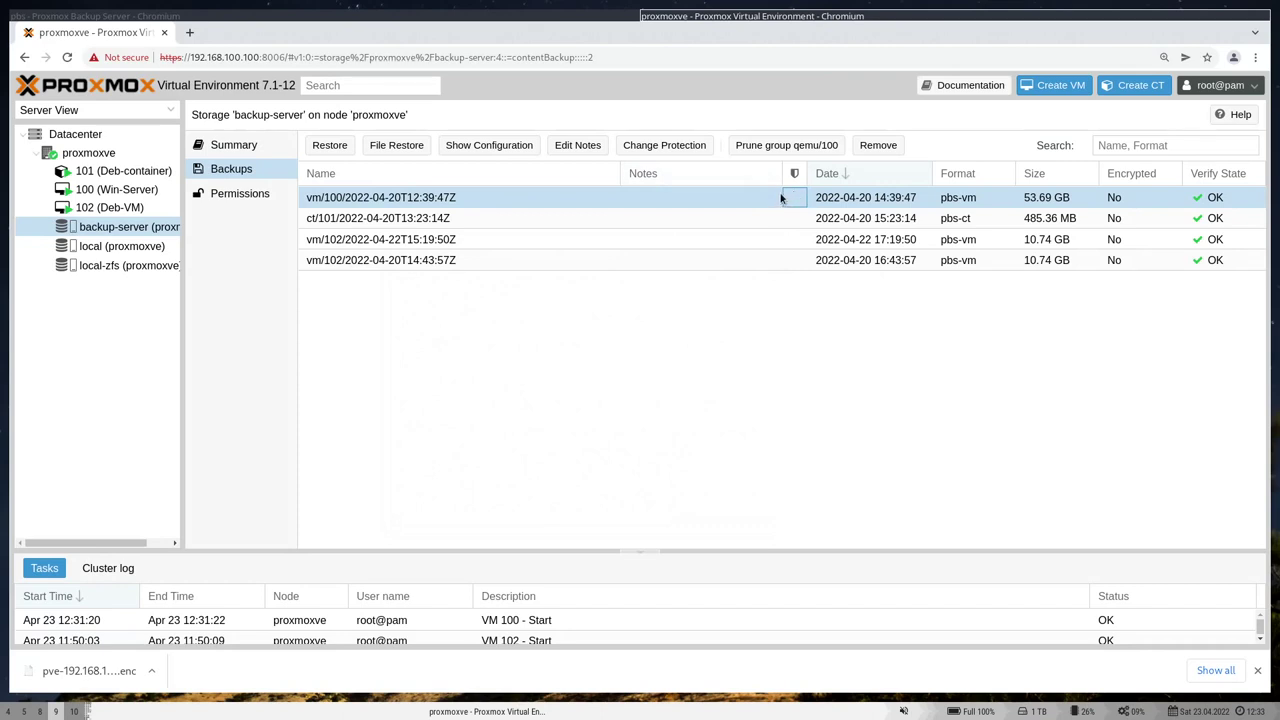
Step: Turn on protection for backup vm/100/2022-04-20T12:39:47Z and save the note "Wichtig!" on it
left_click(688, 150)
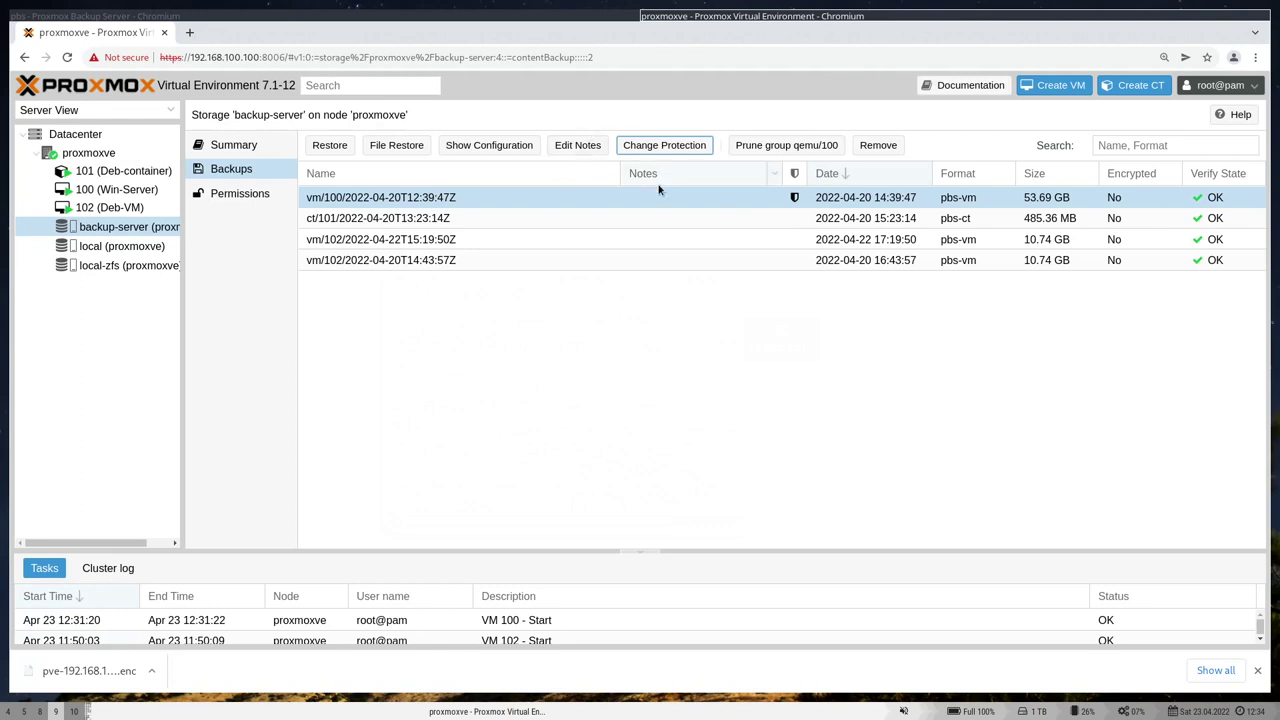
left_click(597, 147)
type("Wichtig!")
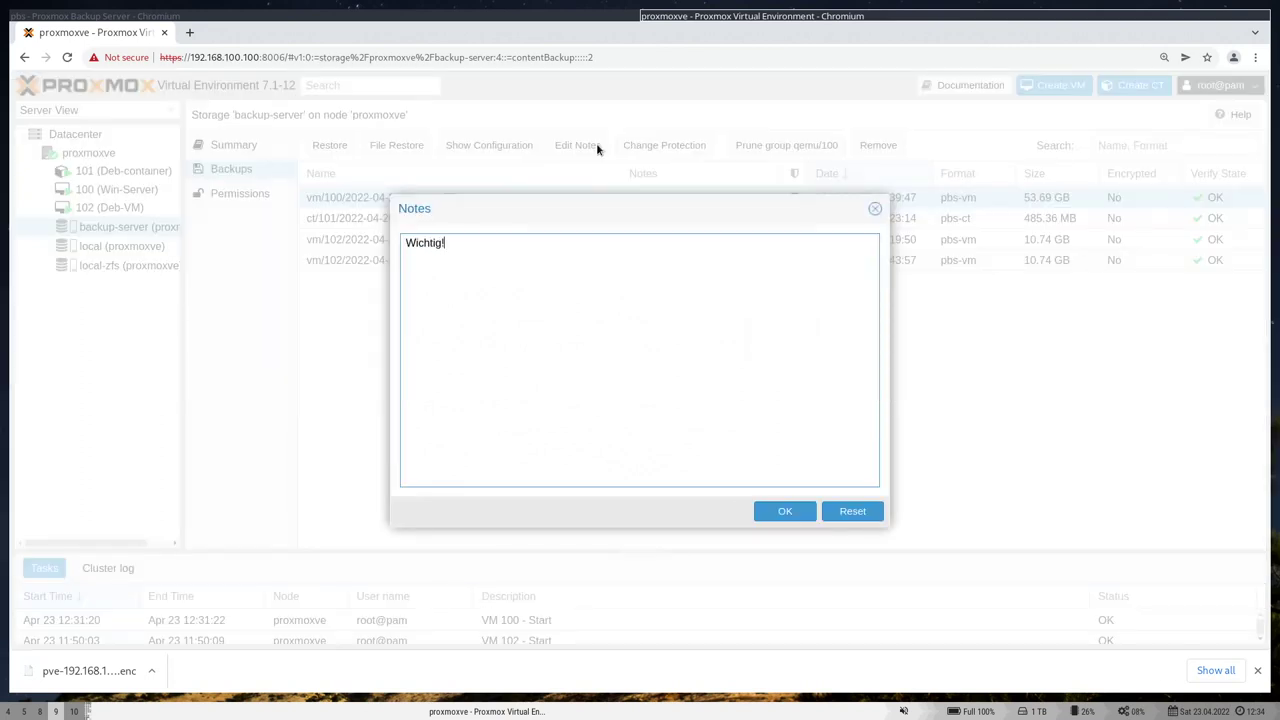
key("Return")
left_click(784, 511)
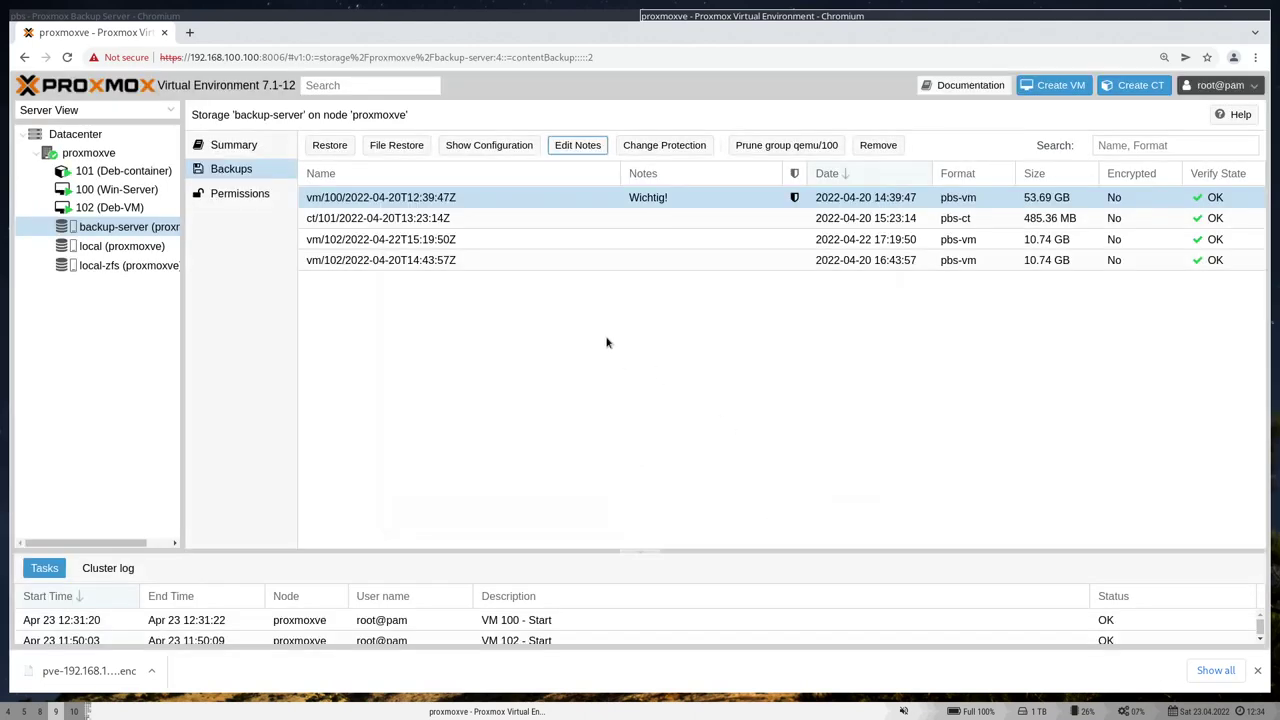
Step: Start an on-demand backup of virtual machine 102 (Deb-VM) to the backup-server storage in Snapshot mode
left_click(142, 193)
left_click(107, 209)
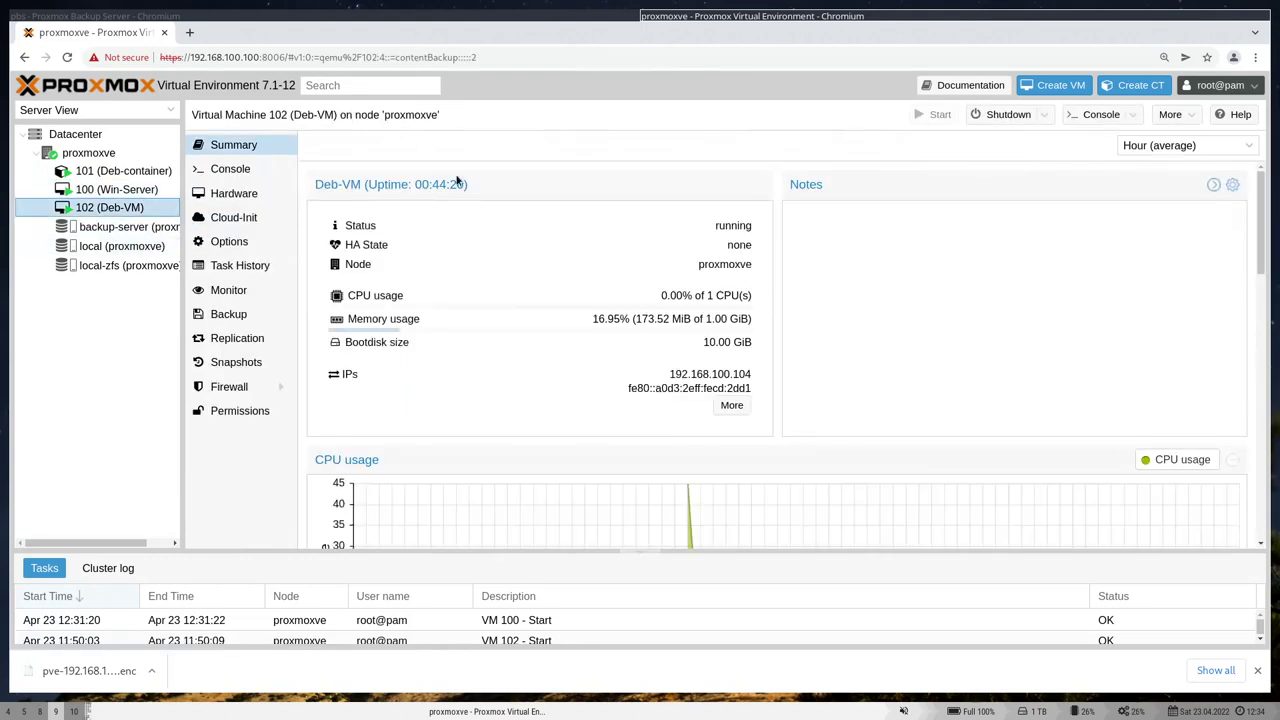
left_click(232, 316)
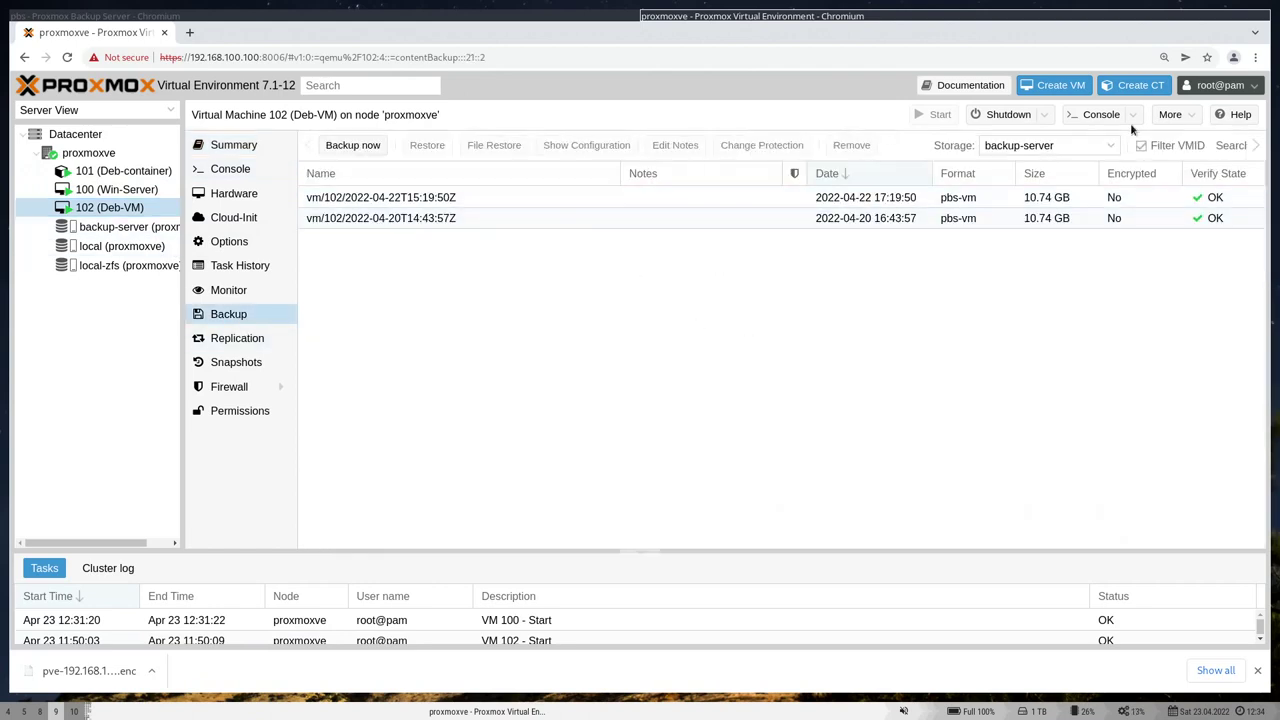
left_click(362, 145)
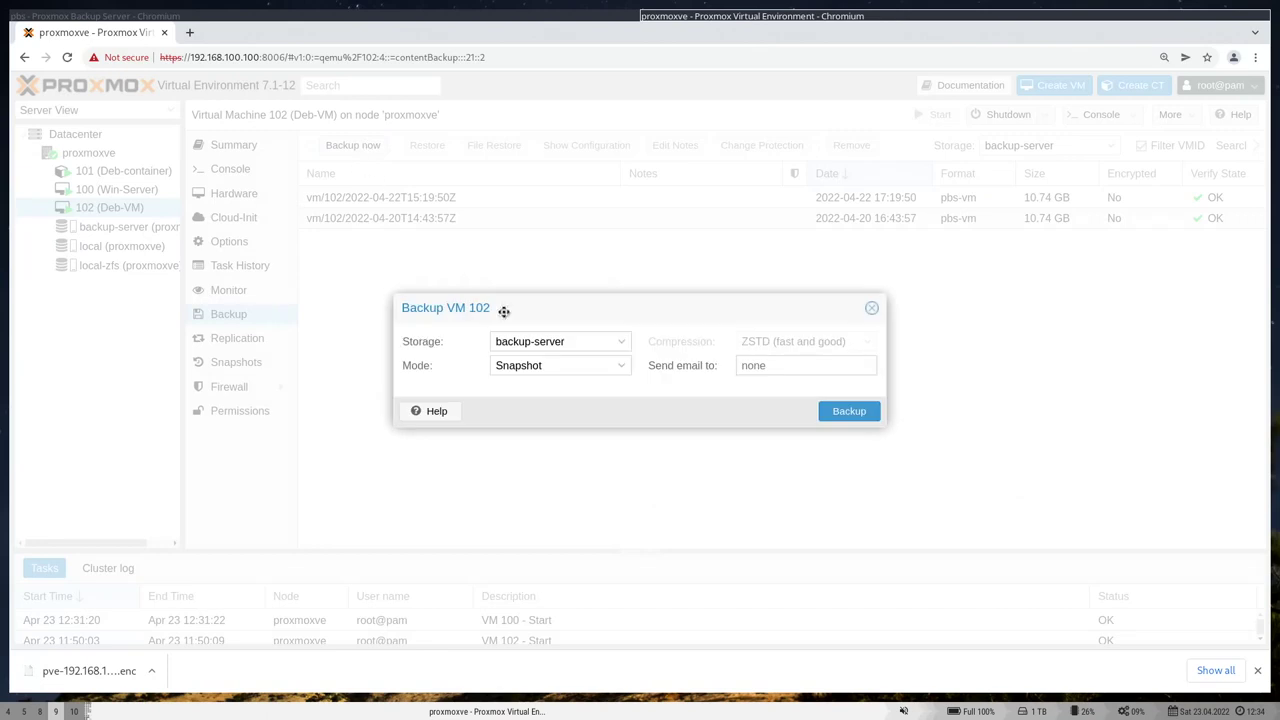
left_click(570, 341)
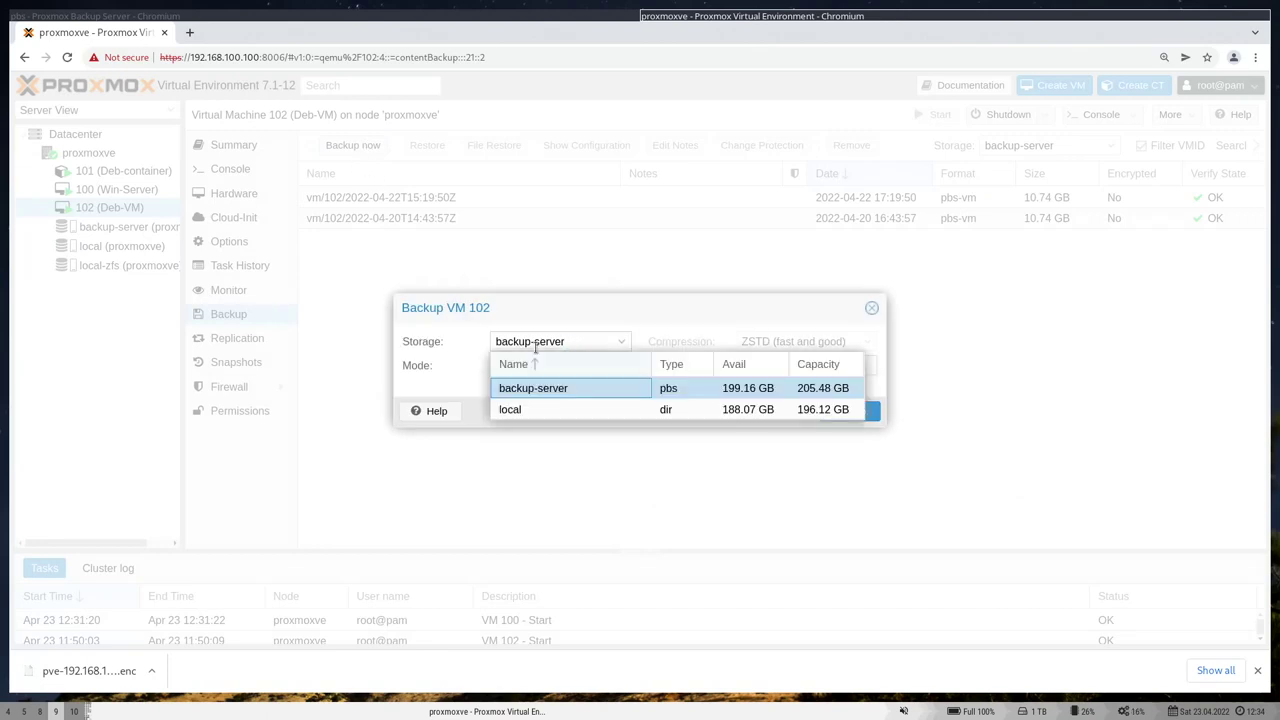
left_click(581, 390)
left_click(850, 411)
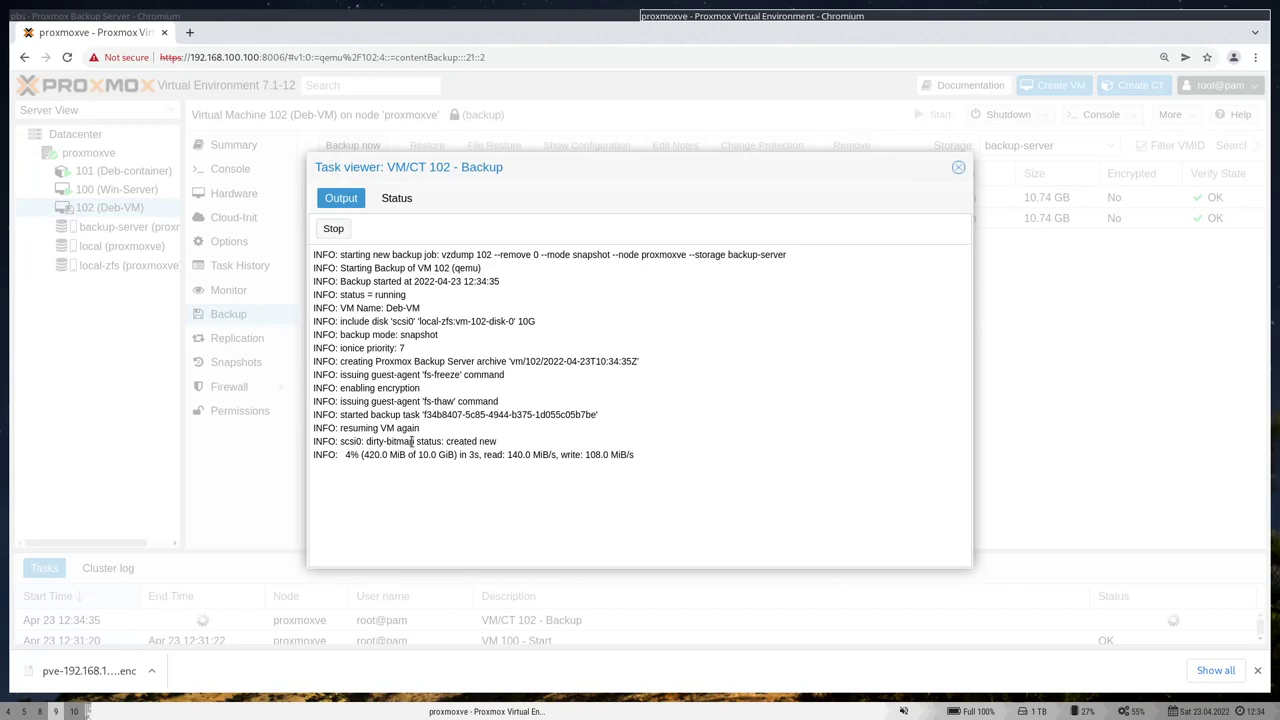
Step: Examine the dirty-bitmap status line in the backup task's output and close the task viewer
mouse_move(353, 441)
left_mouse_down()
mouse_move(476, 441)
mouse_move(366, 448)
left_mouse_up()
left_click(497, 441)
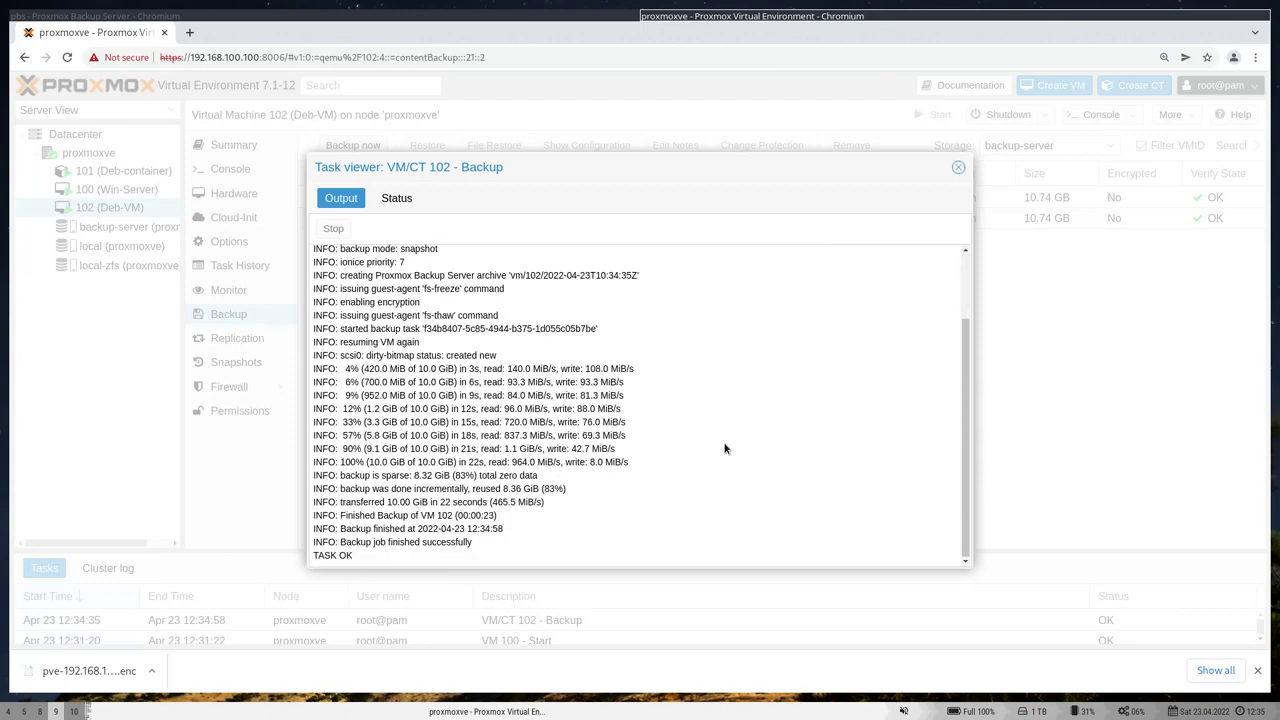
left_click(958, 167)
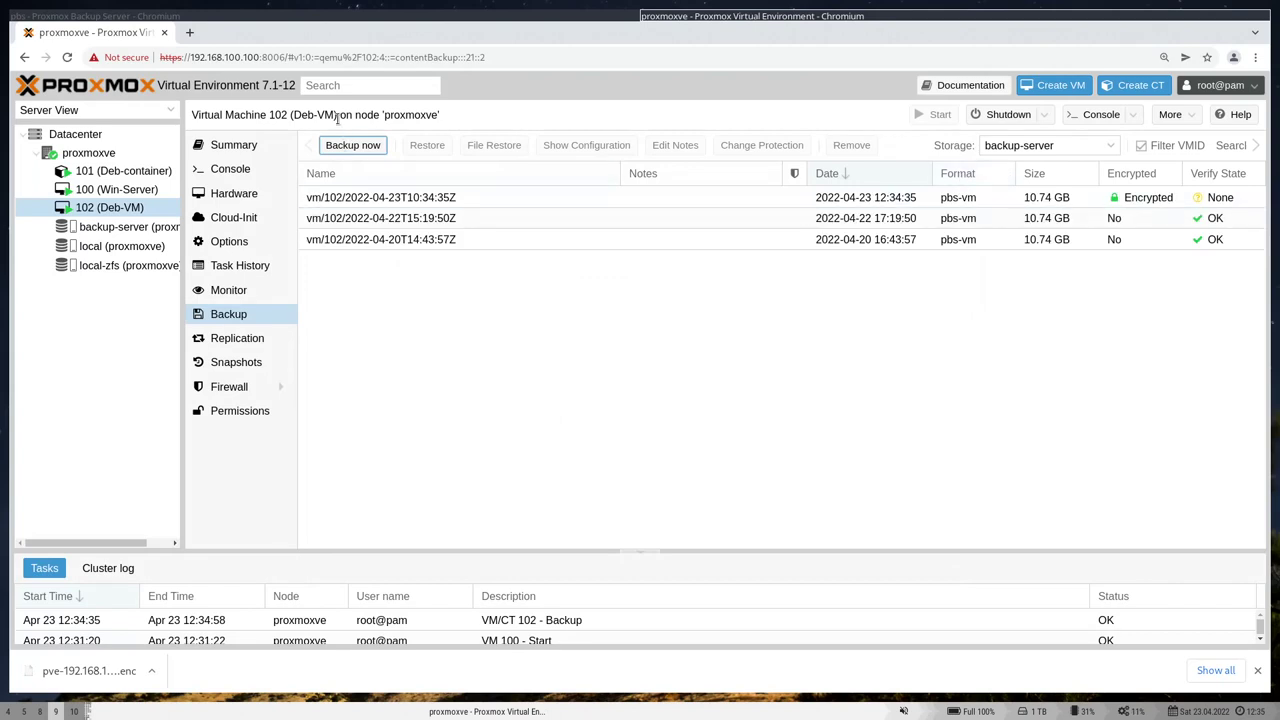
Step: Run a second Snapshot-mode backup of virtual machine 102 to the backup-server storage
left_click(352, 146)
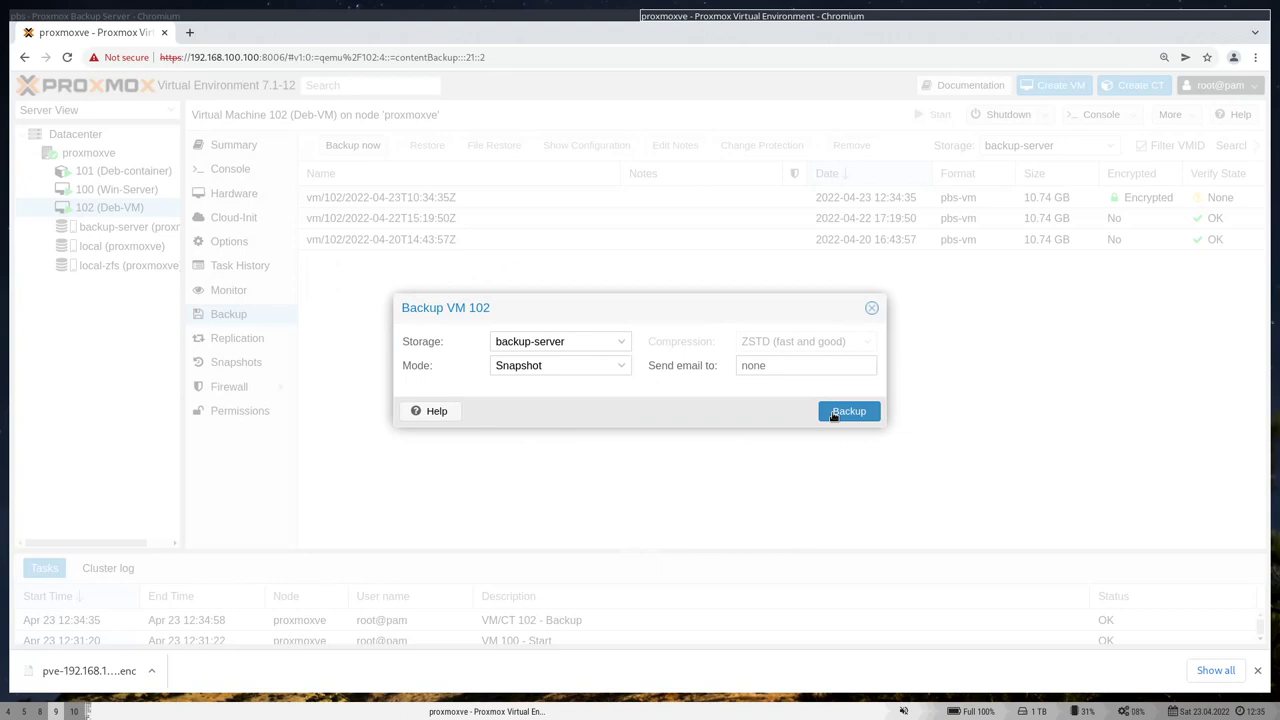
left_click(834, 413)
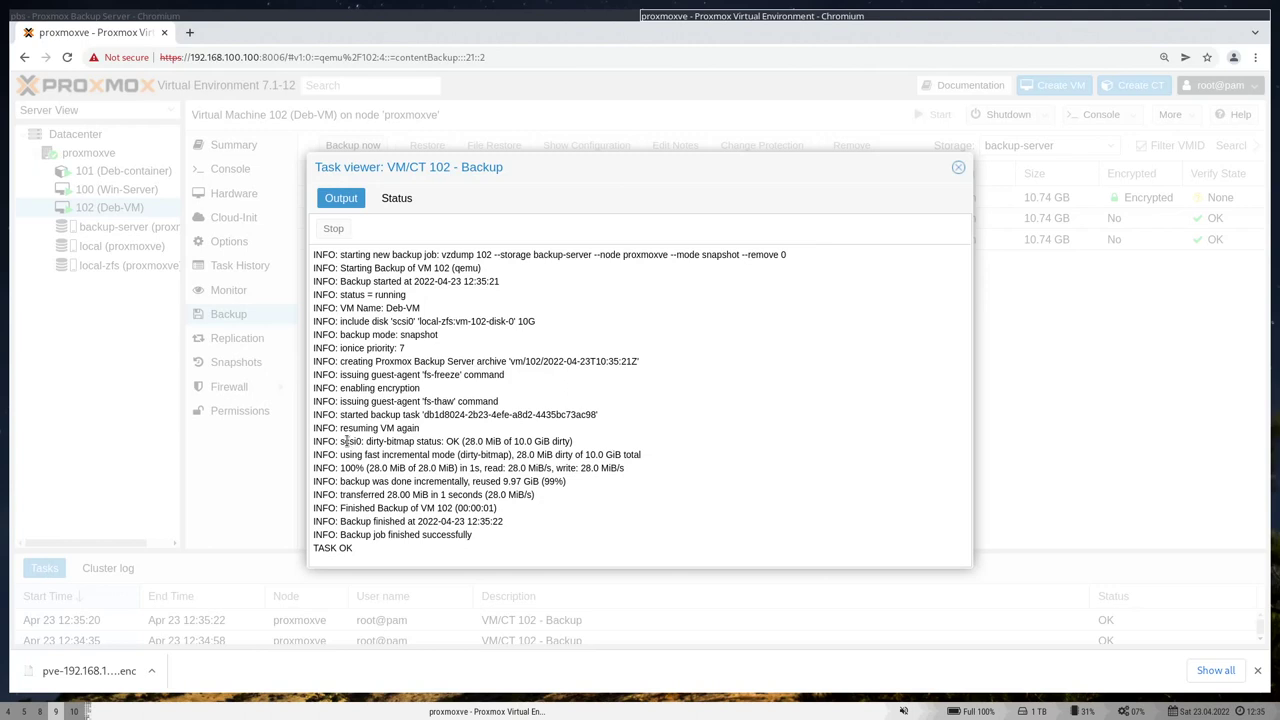
Step: Examine the dirty-bitmap and fast incremental mode lines in the second backup's enlarged task output, then close it and restore the page size
key("ctrl+plus")
key("ctrl+plus")
key("ctrl+plus")
key("ctrl+plus")
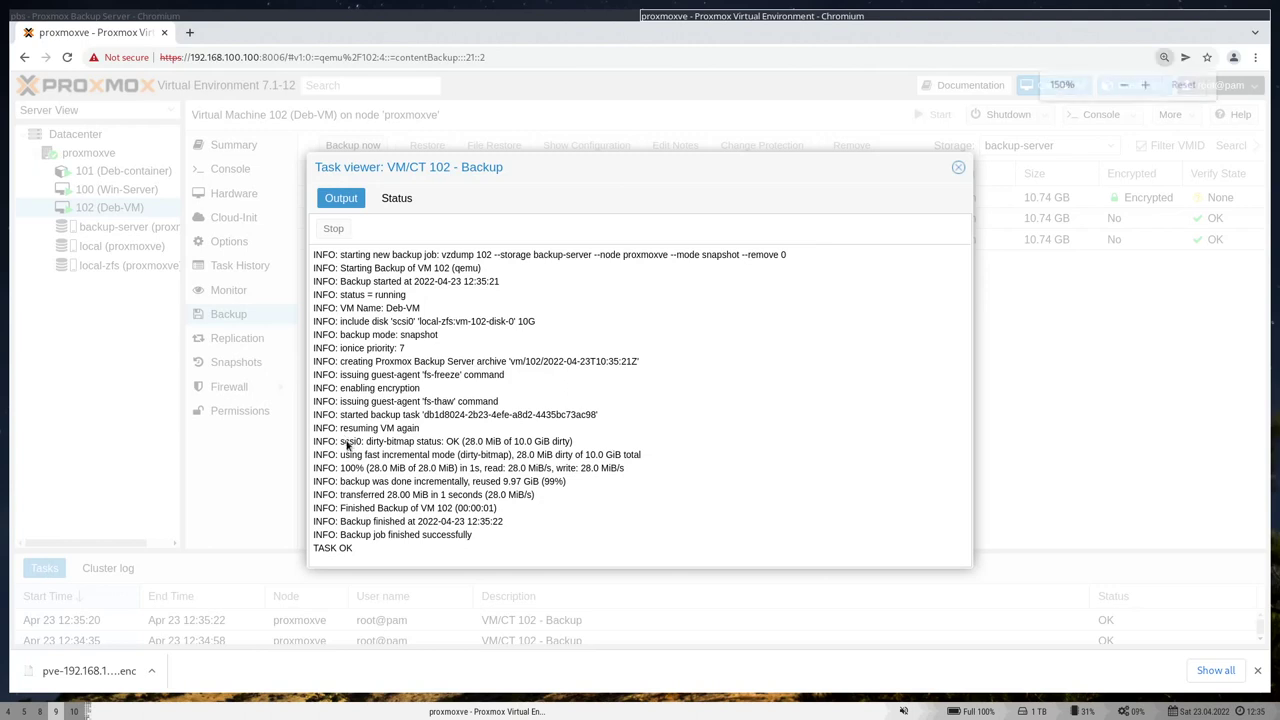
left_click_drag(255, 473, 361, 471)
left_click_drag(253, 492, 377, 490)
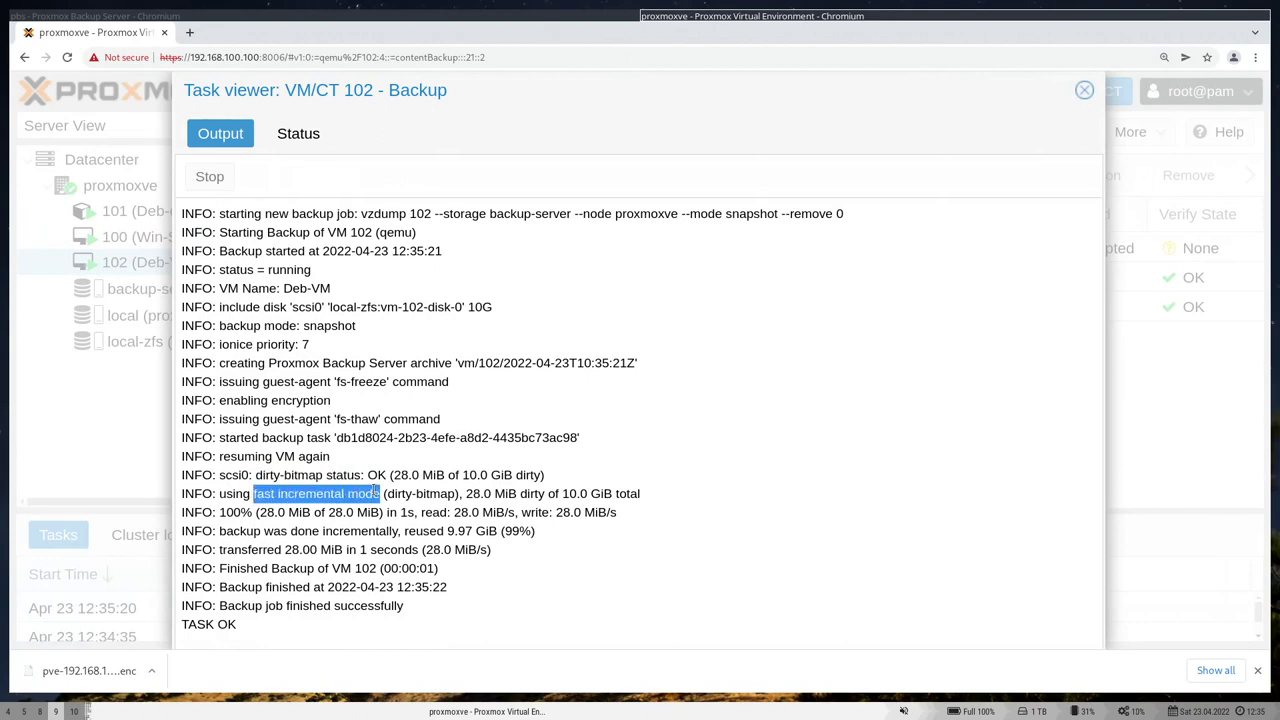
left_click(461, 493)
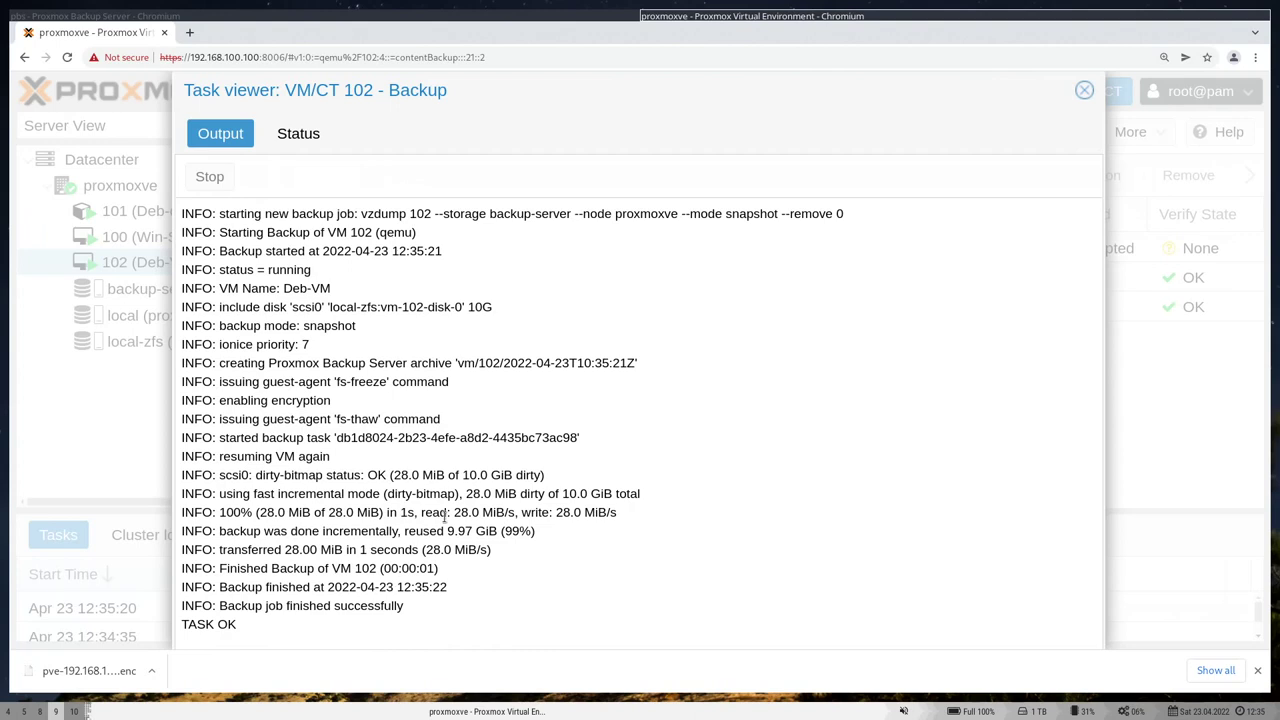
left_click(1084, 91)
key("ctrl+minus")
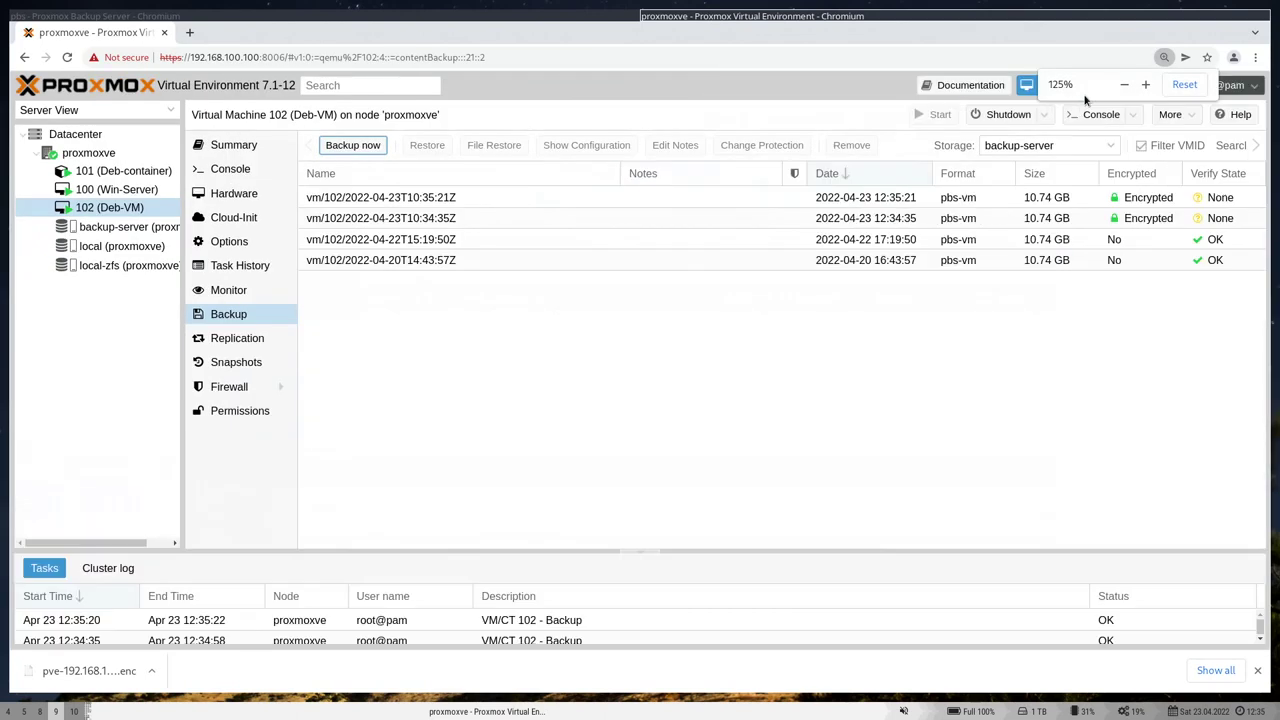
key("Tab")
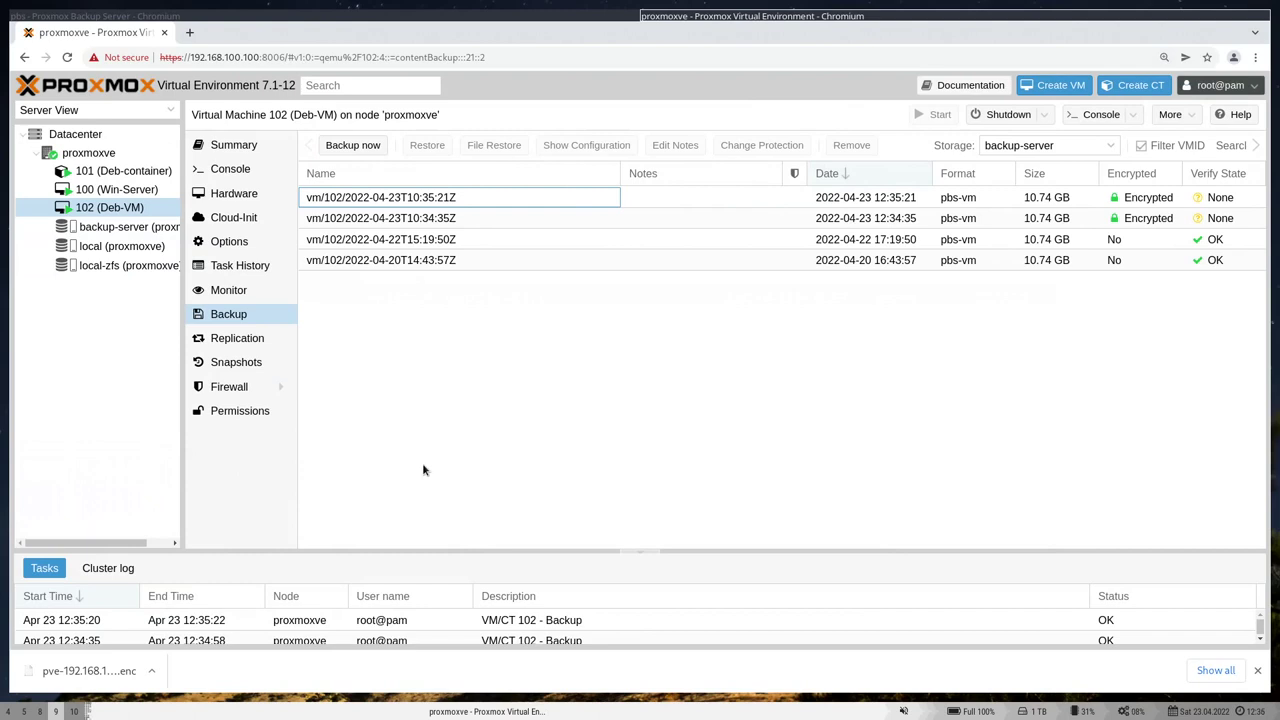
Step: Dismiss the browser's download bar, show the console of virtual machine 100 (Win-Server), and stop the machine
left_click(145, 191)
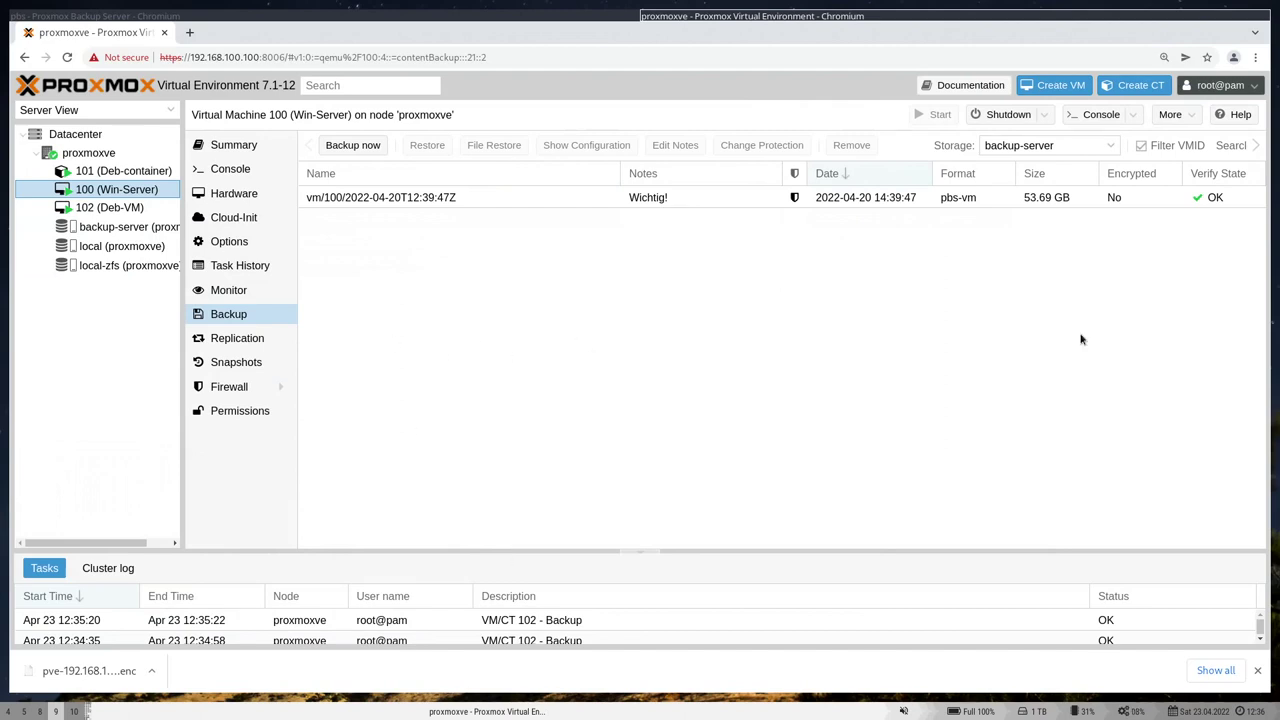
left_click(1257, 671)
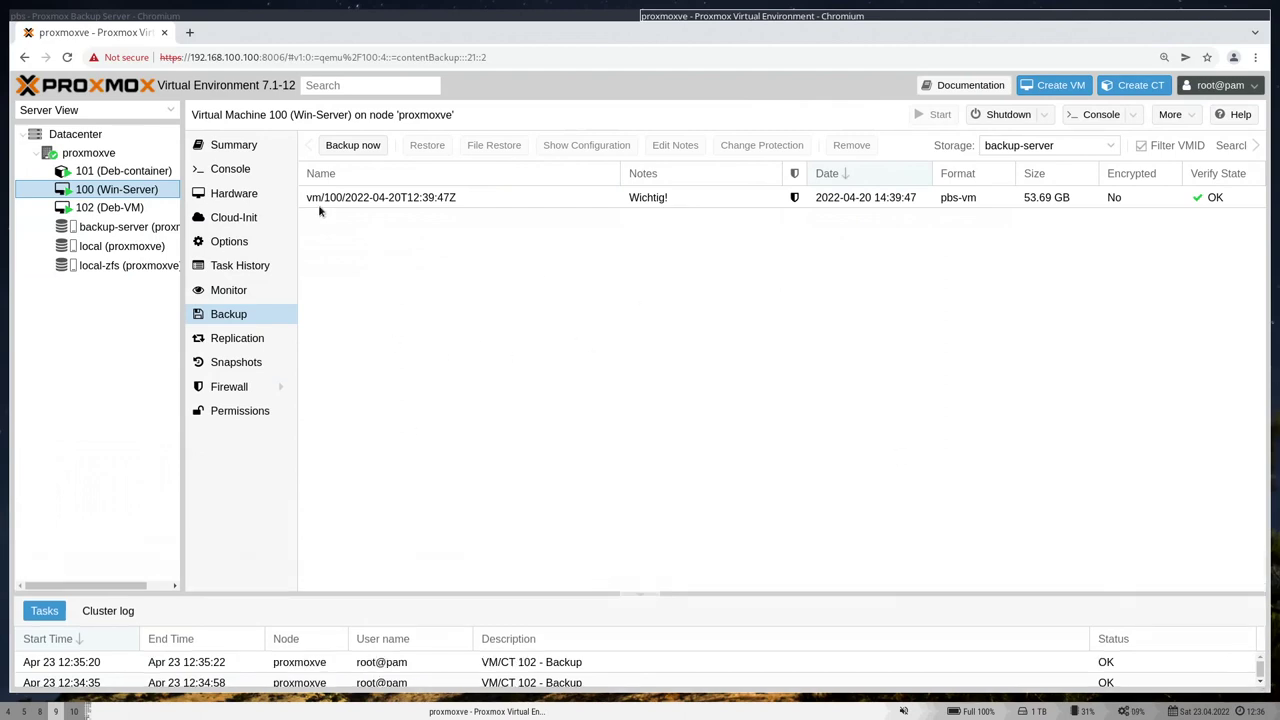
left_click(255, 170)
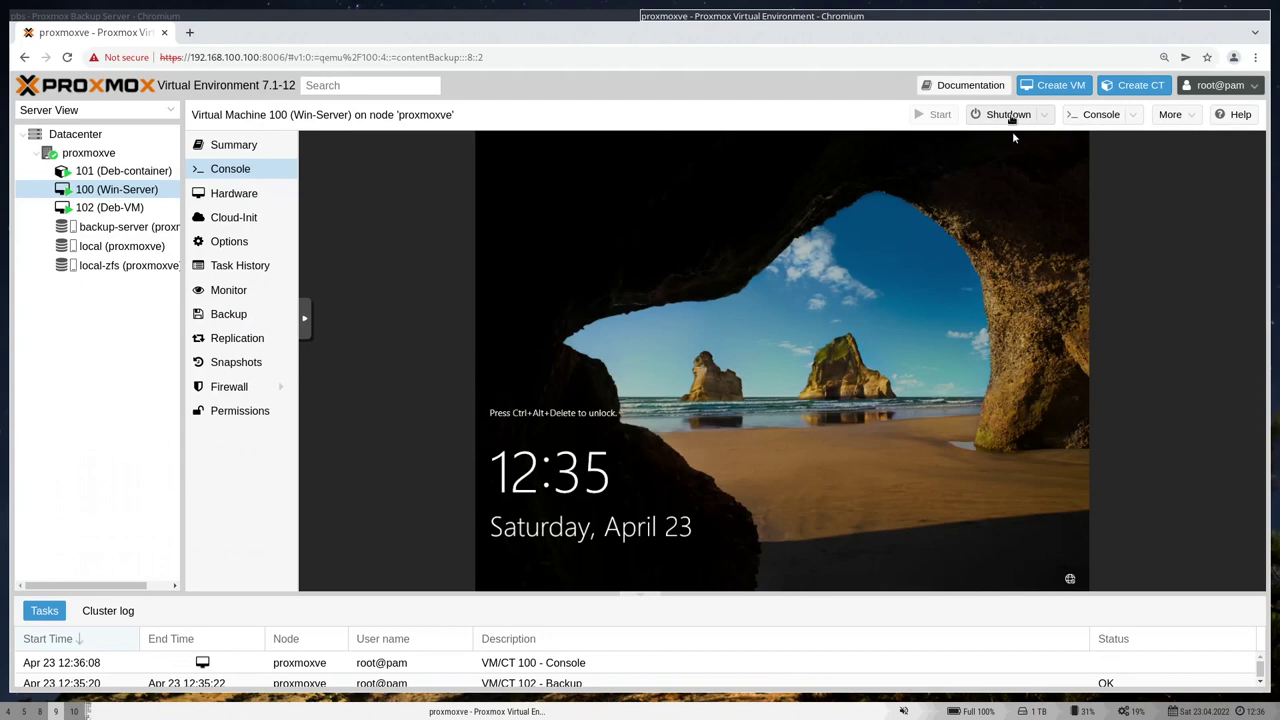
left_click(1043, 114)
left_click(1005, 196)
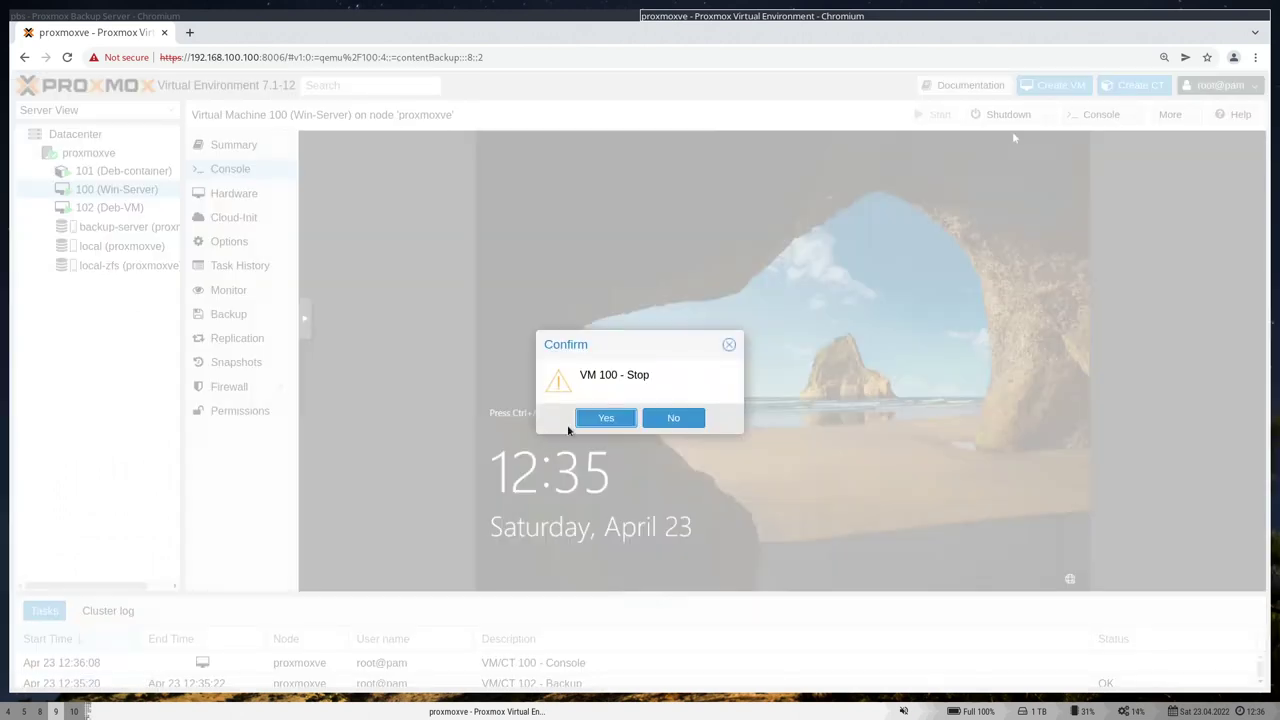
left_click(604, 420)
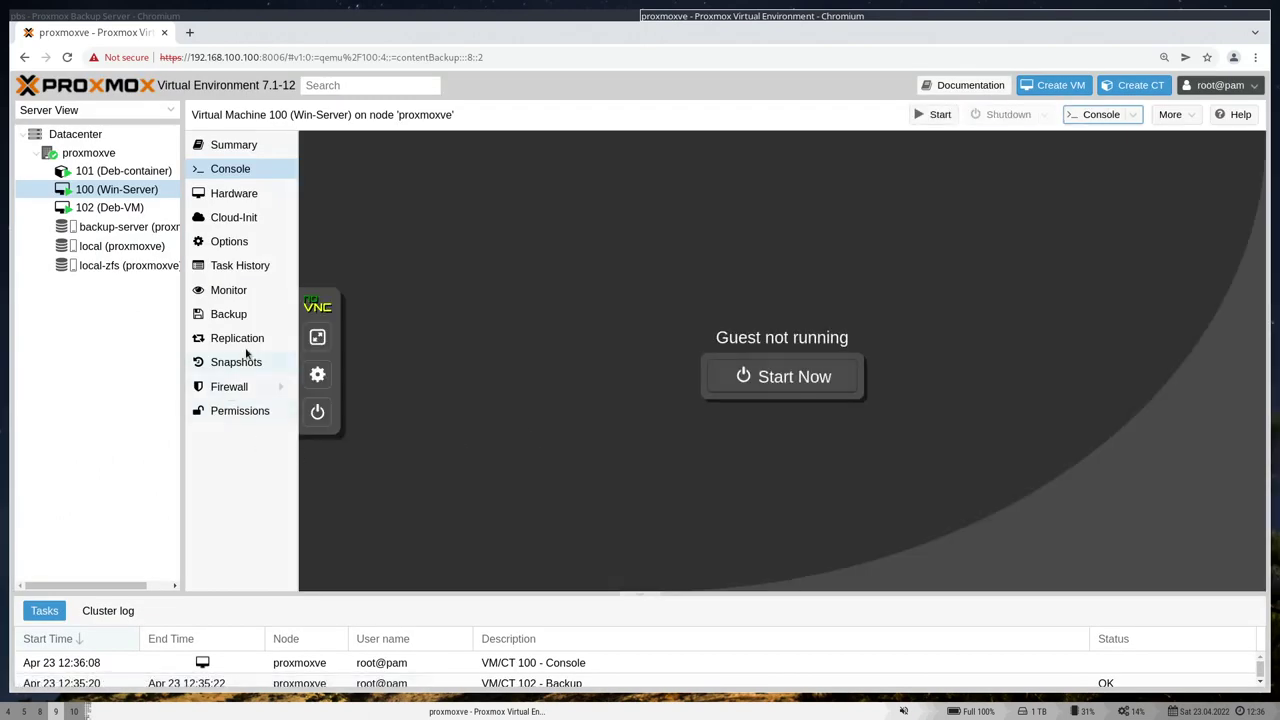
Step: Open File Restore for virtual machine 100's backup vm/100/2022-04-20T12:39:47Z and dismiss the error message
left_click(243, 338)
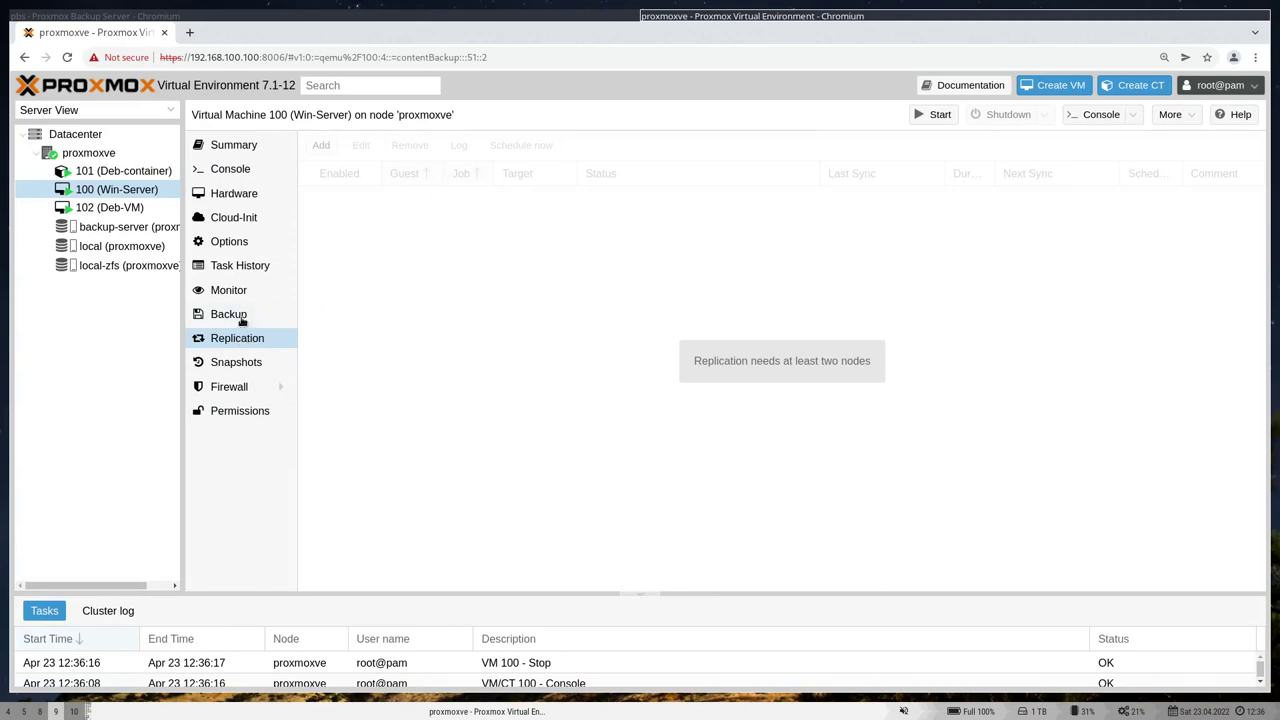
left_click(241, 319)
left_click(478, 197)
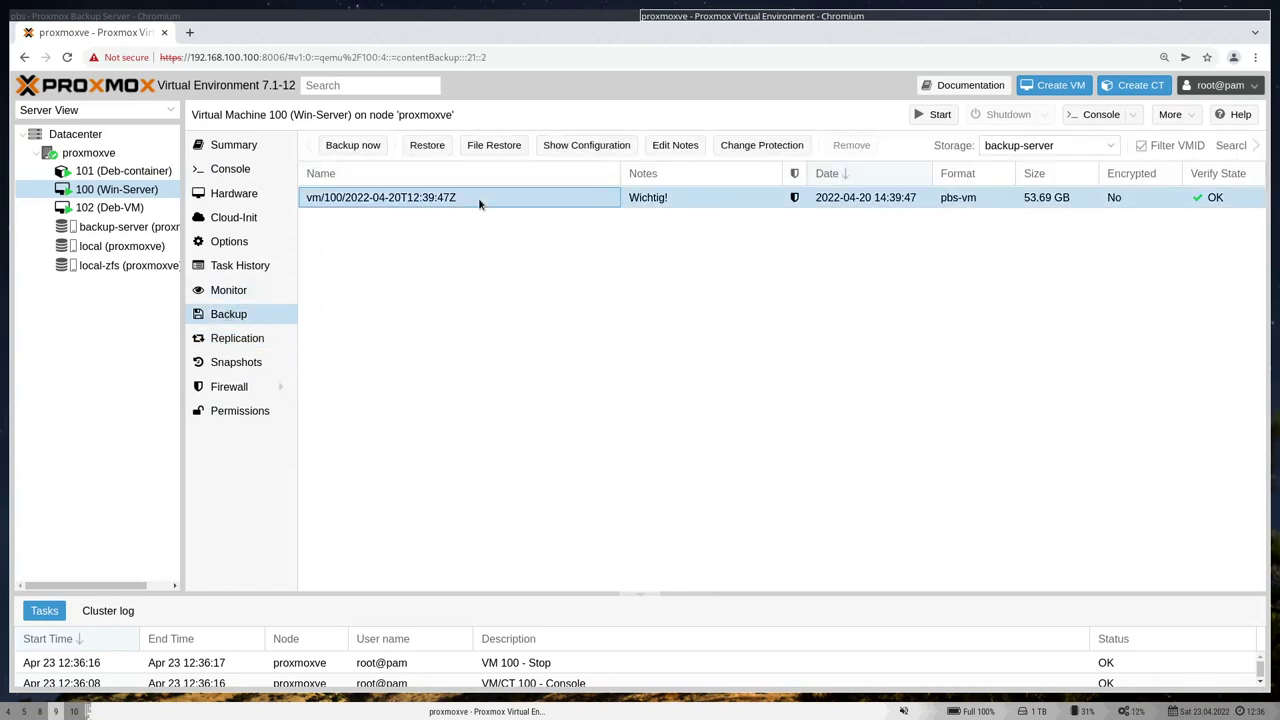
left_click(494, 145)
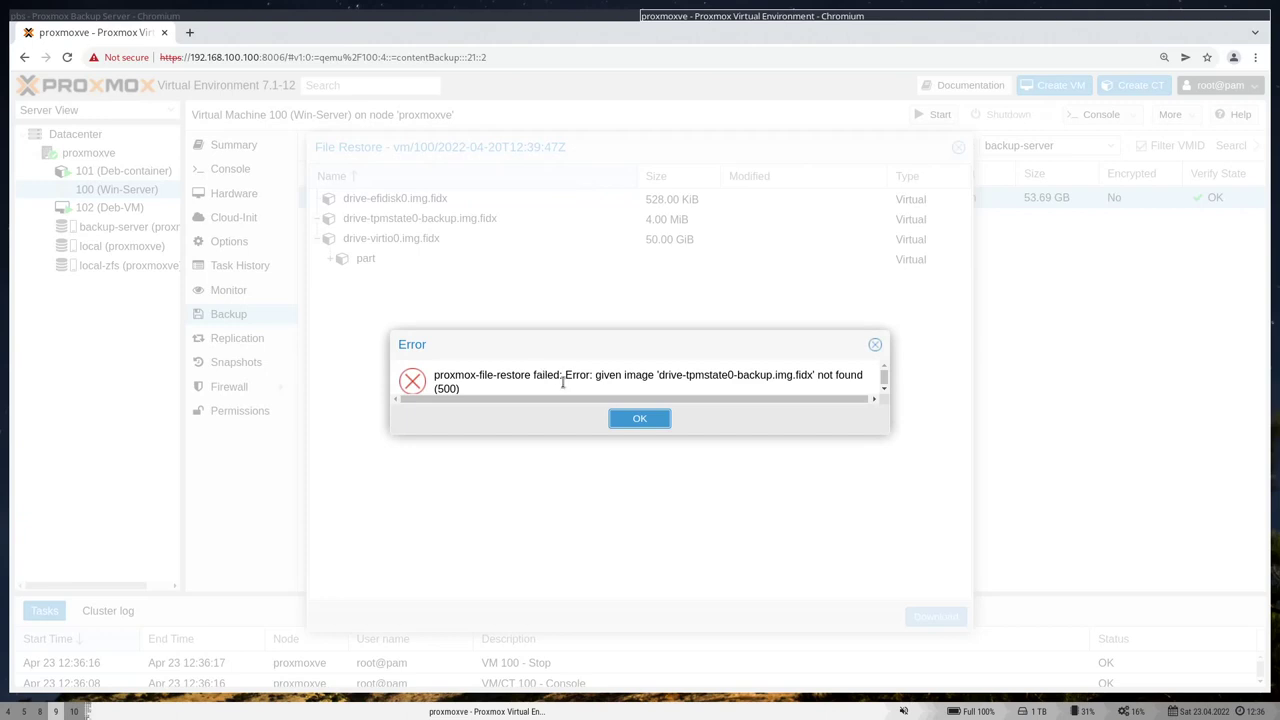
left_click(638, 421)
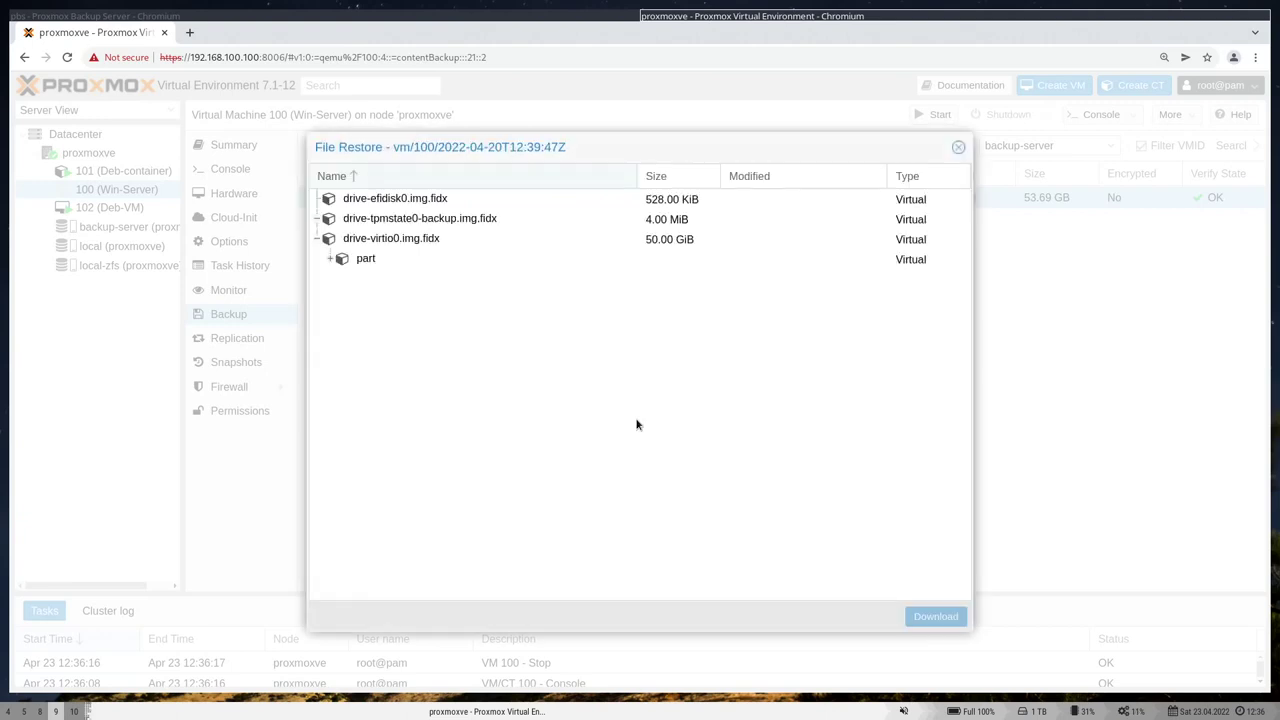
Step: Browse drive-virtio0.img.fidx through partition 3 to the Users folder, select the Administrator directory, and close the file restore view
left_click(401, 241)
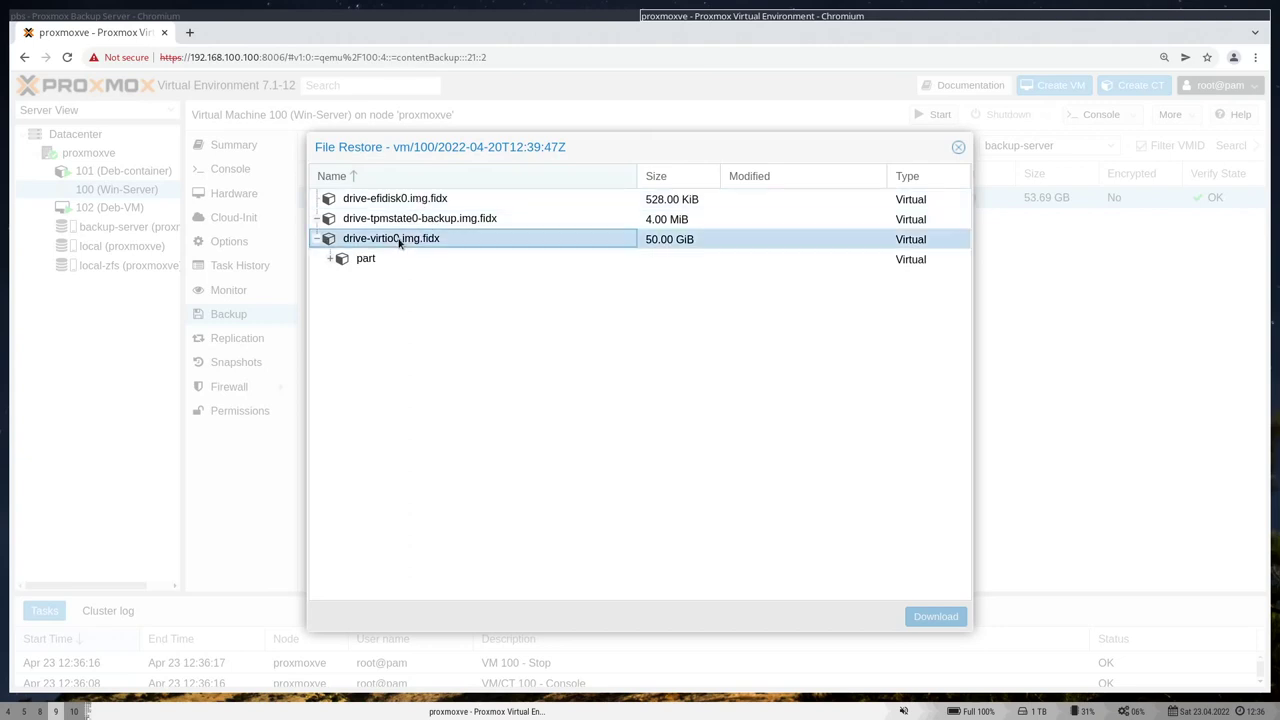
left_click(331, 259)
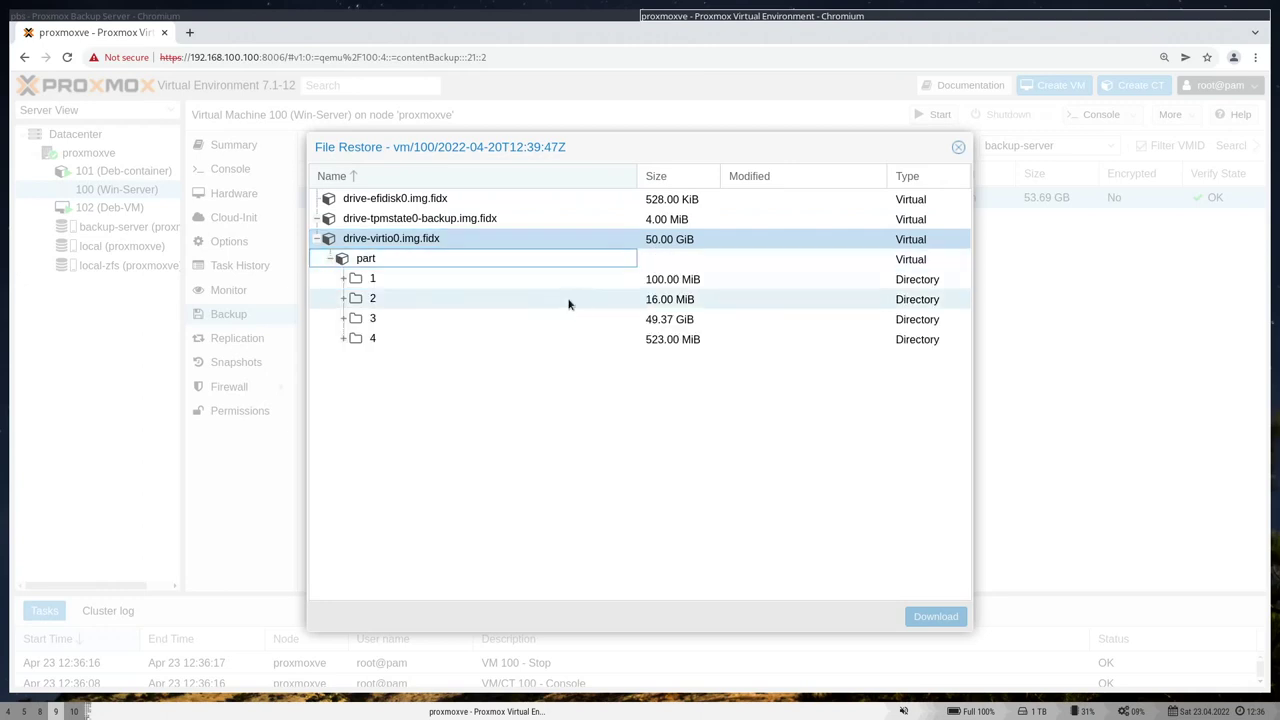
left_click(674, 322)
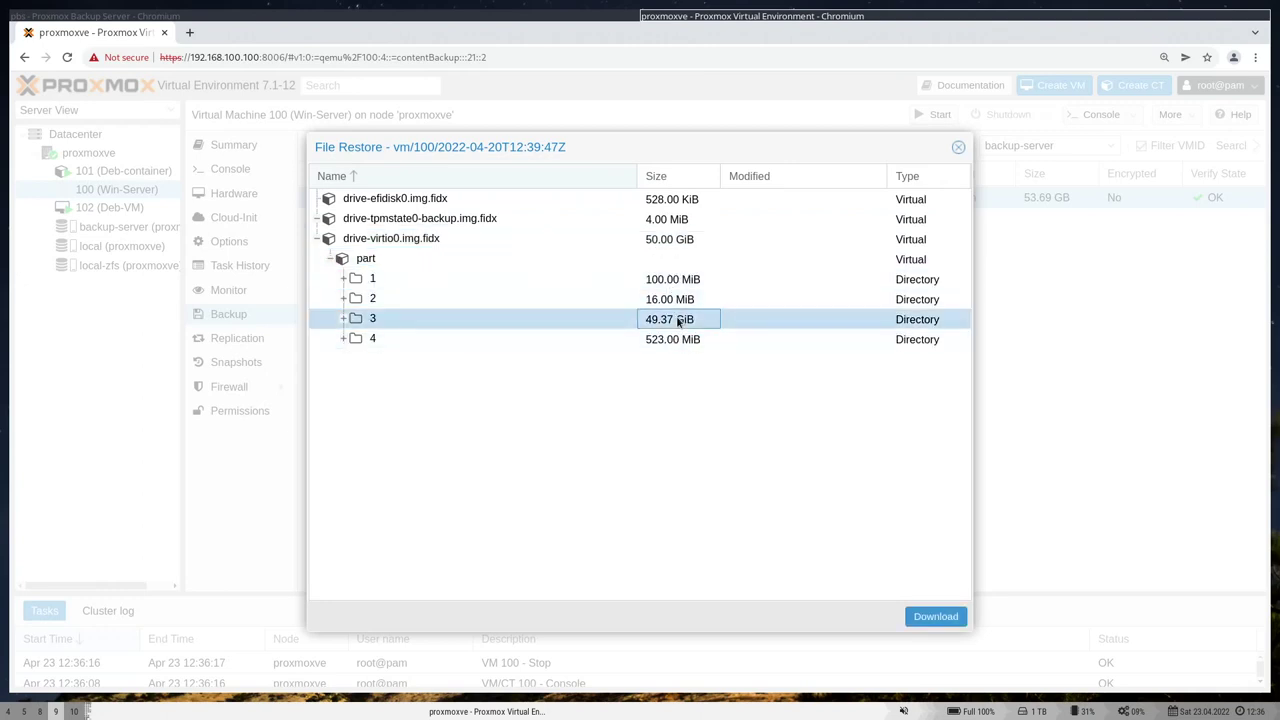
left_click(343, 319)
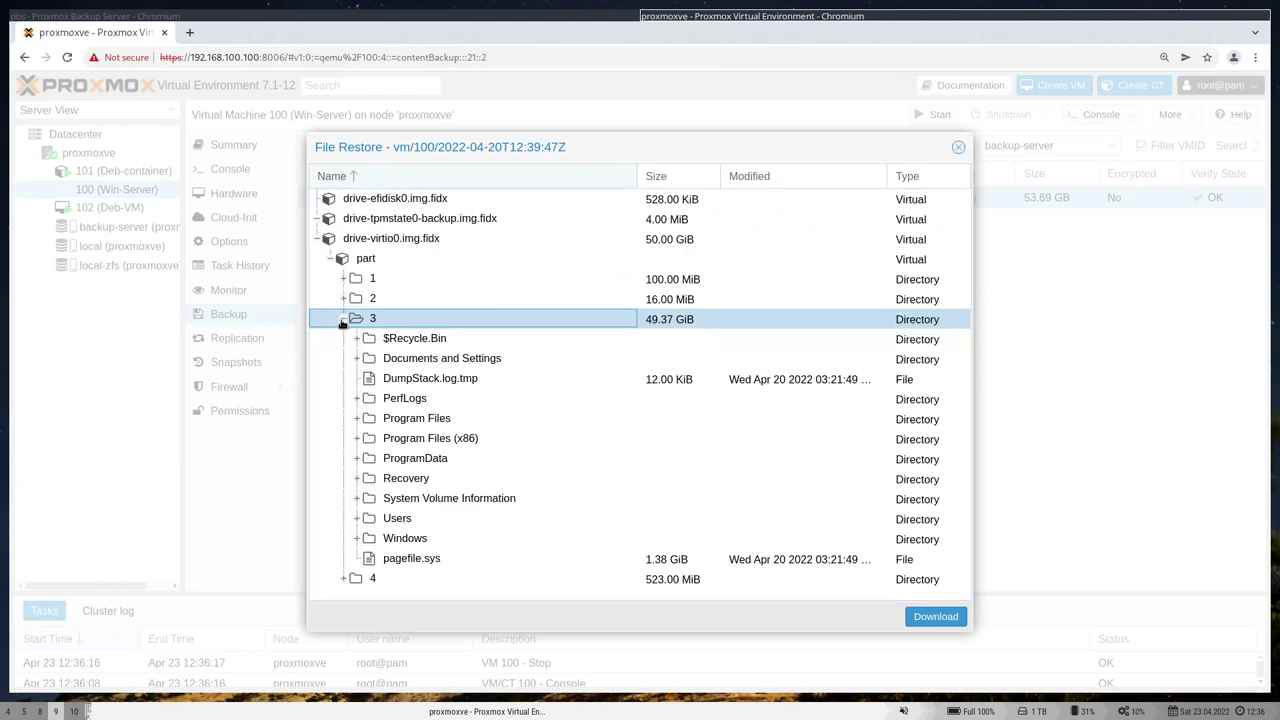
left_click(357, 518)
left_click(369, 543)
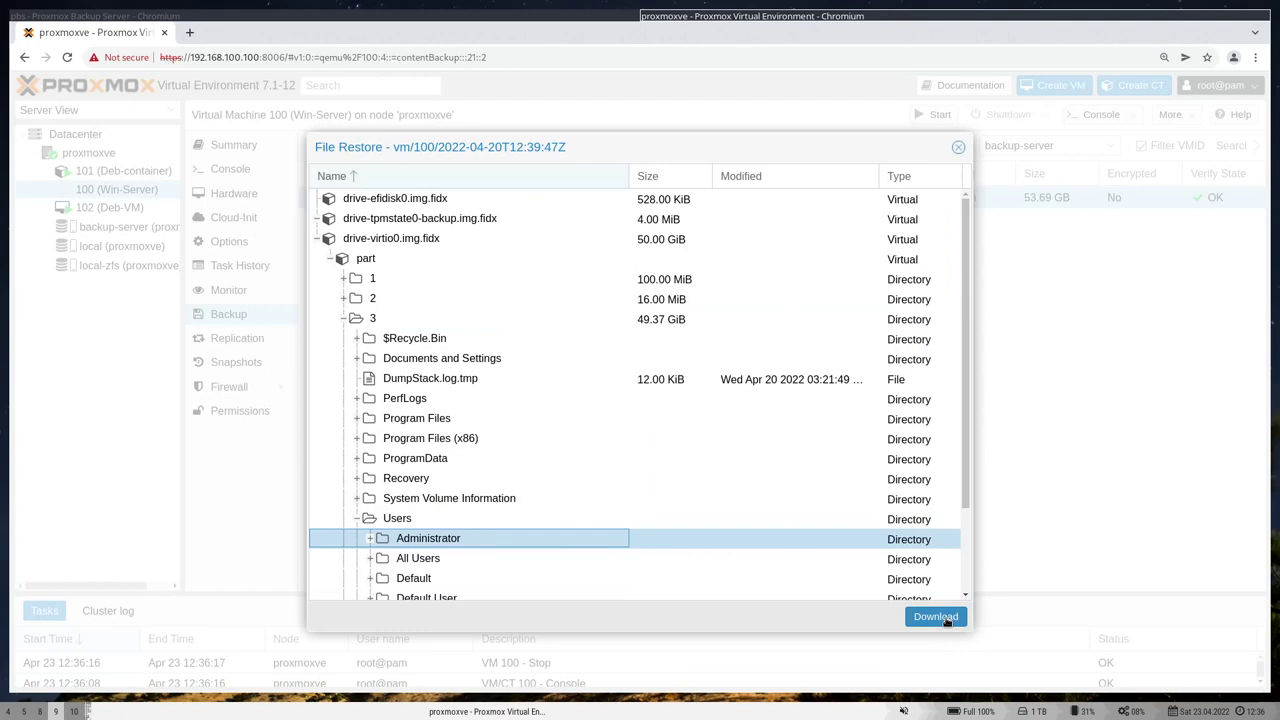
left_click(958, 147)
Step: Restore virtual machine 100 from backup vm/100/2022-04-20T12:39:47Z with live restore enabled, using the storage from the backup configuration
left_click(428, 145)
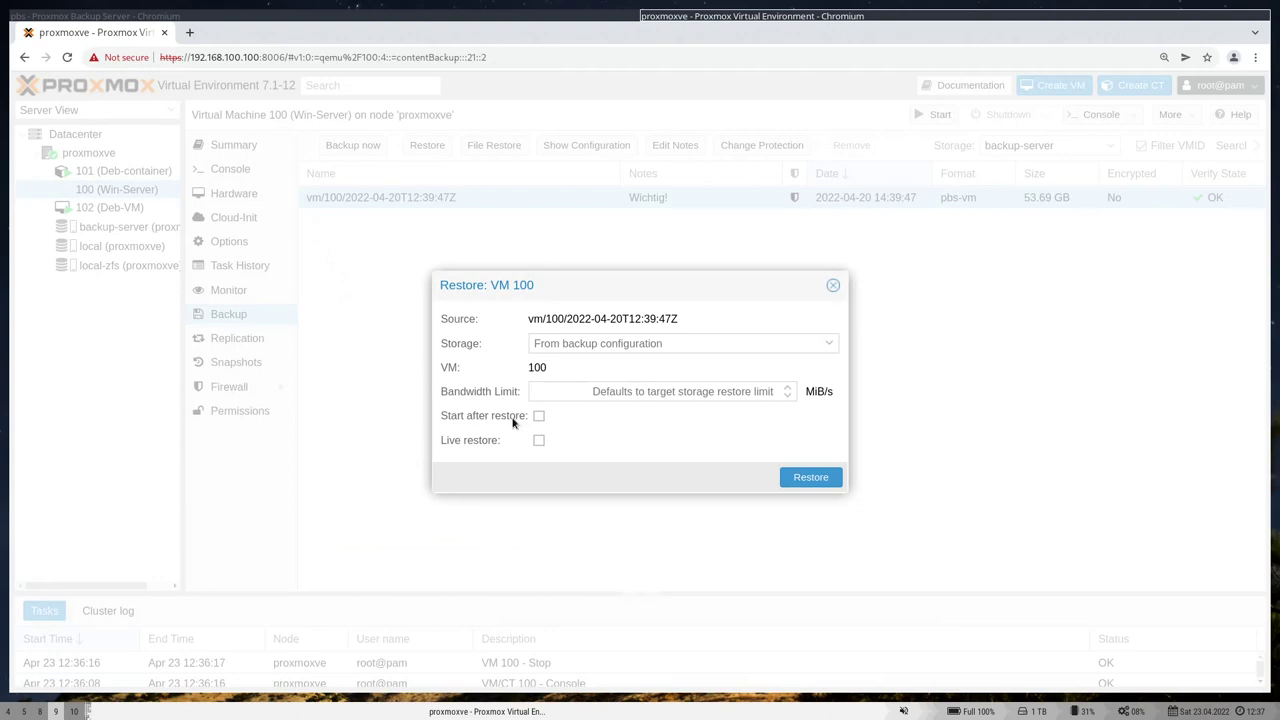
left_click(476, 442)
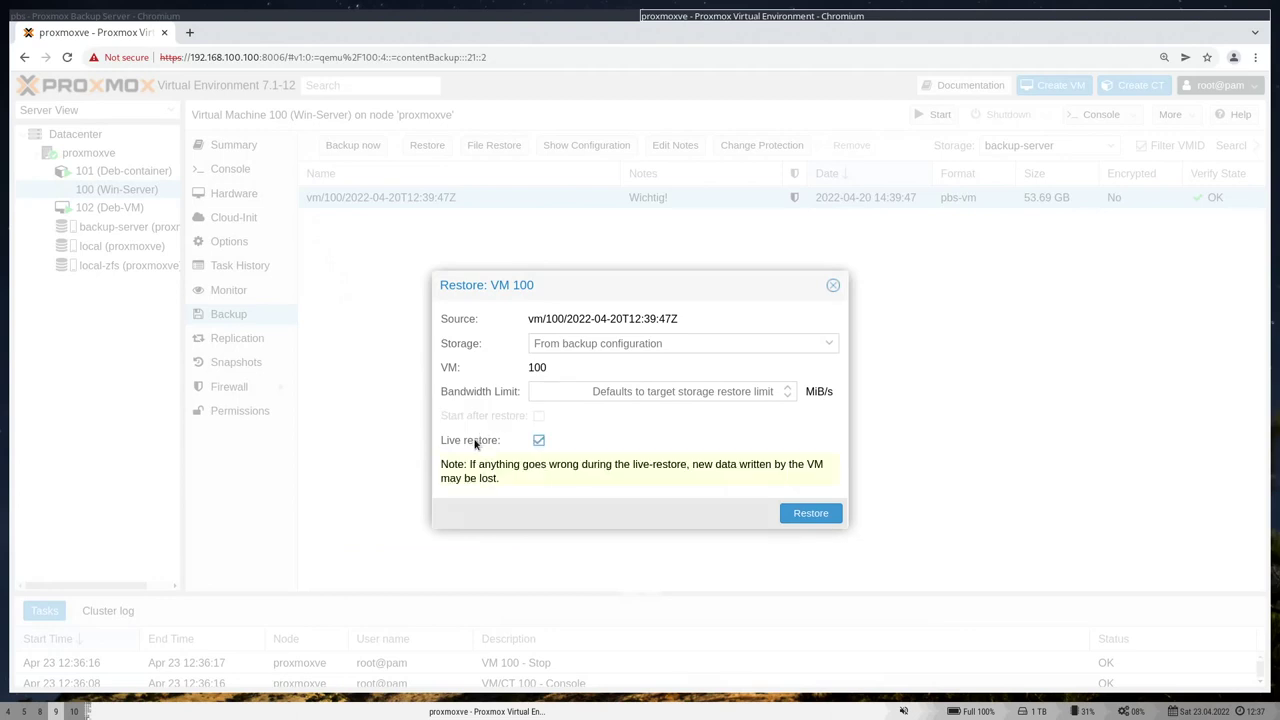
left_click(811, 517)
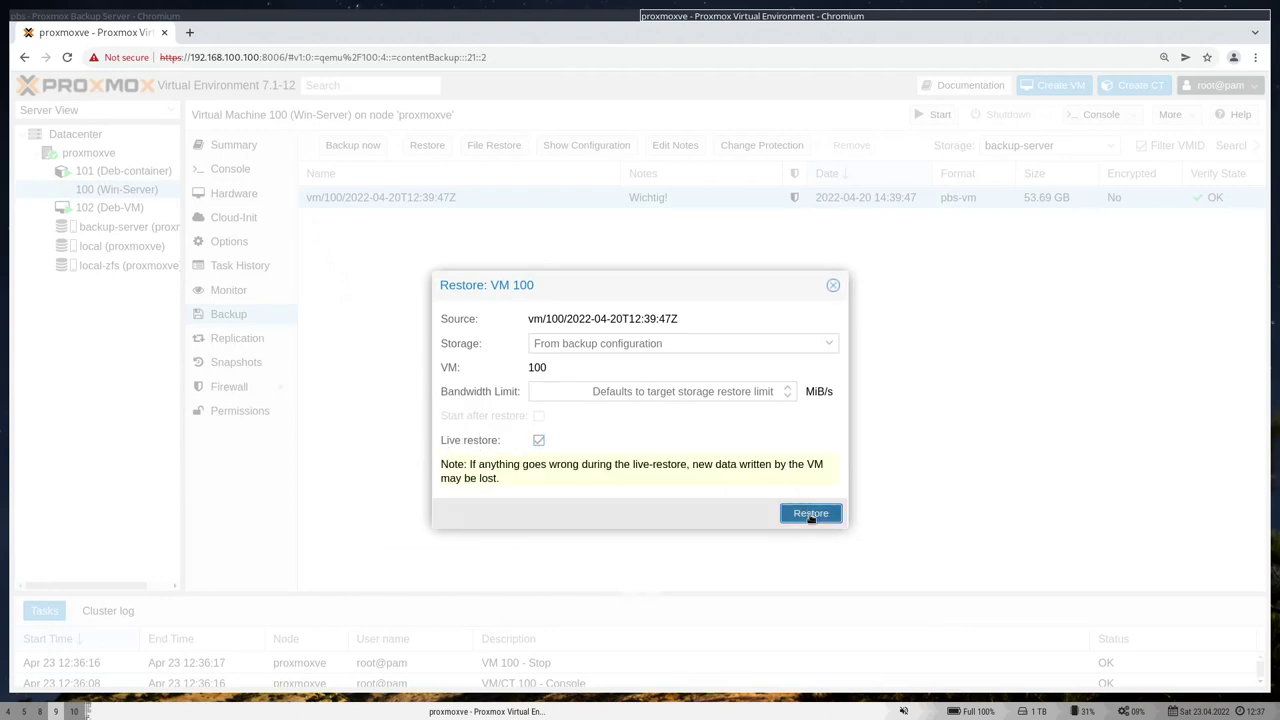
left_click(604, 418)
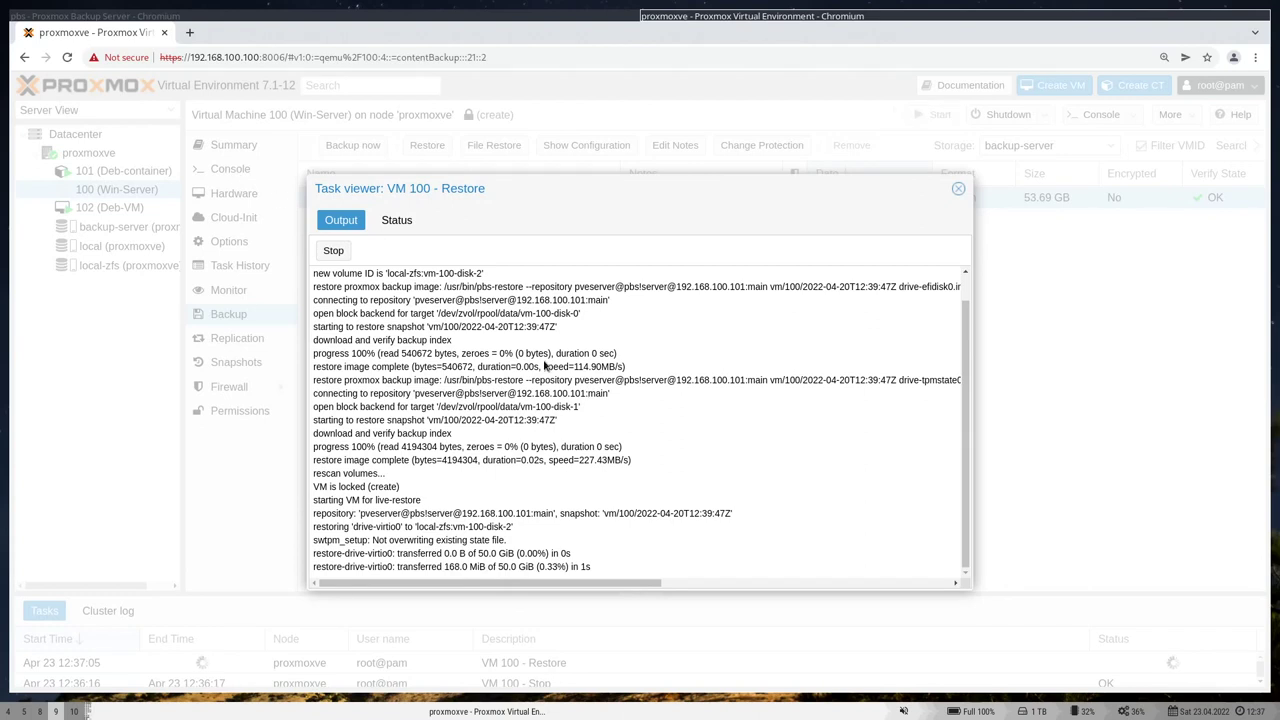
Step: Show the console of virtual machine 100 (Win-Server) and check the output of its running restore task
left_click(957, 191)
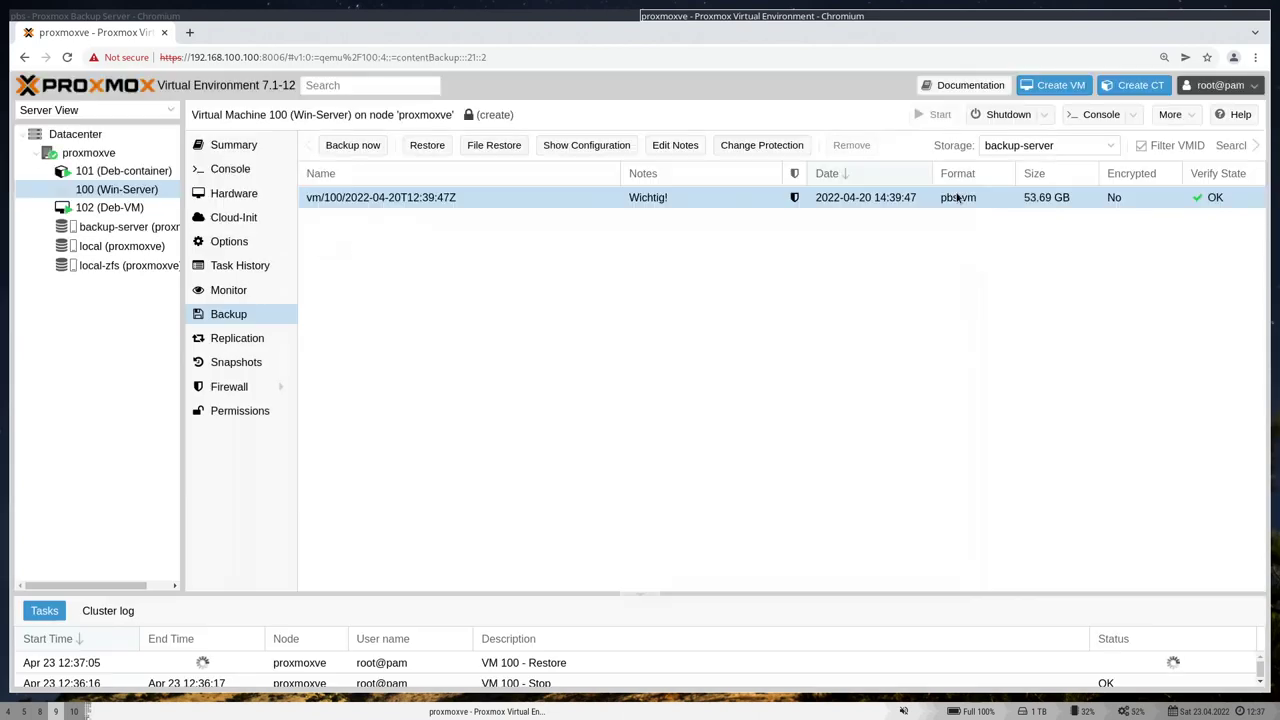
left_click(251, 169)
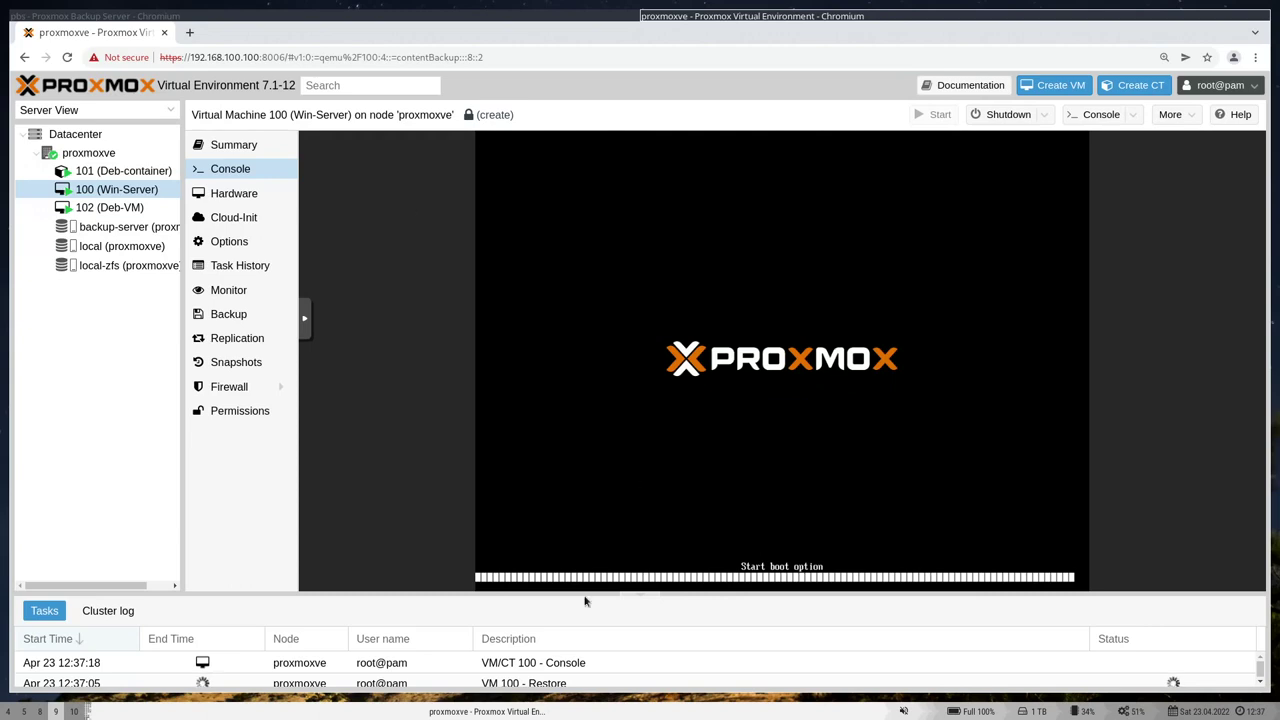
left_click_drag(580, 572, 577, 560)
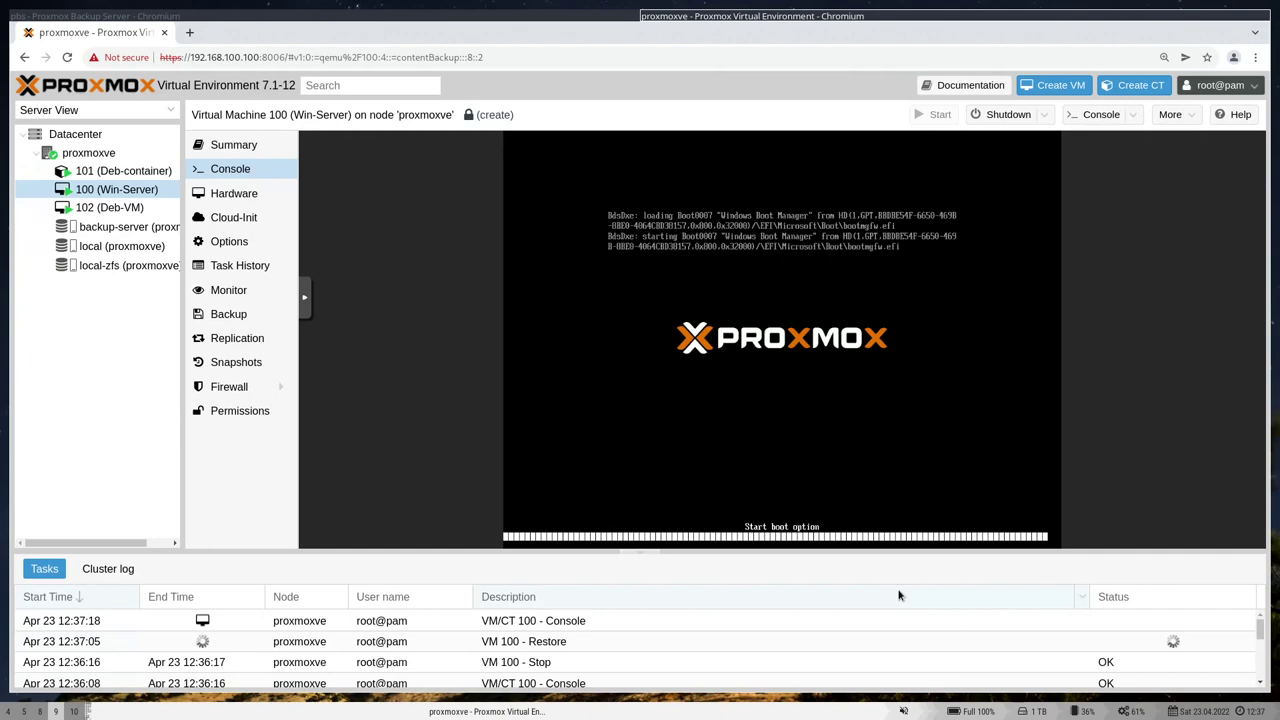
double_click(738, 641)
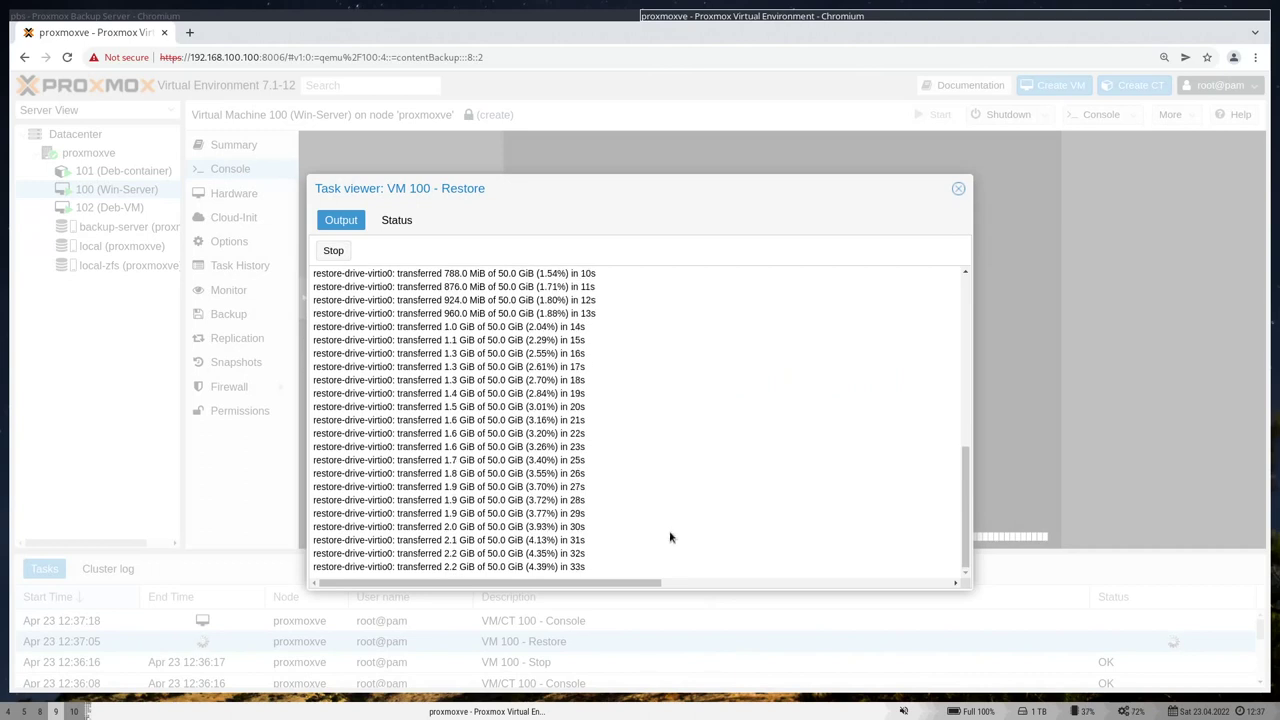
left_click(958, 191)
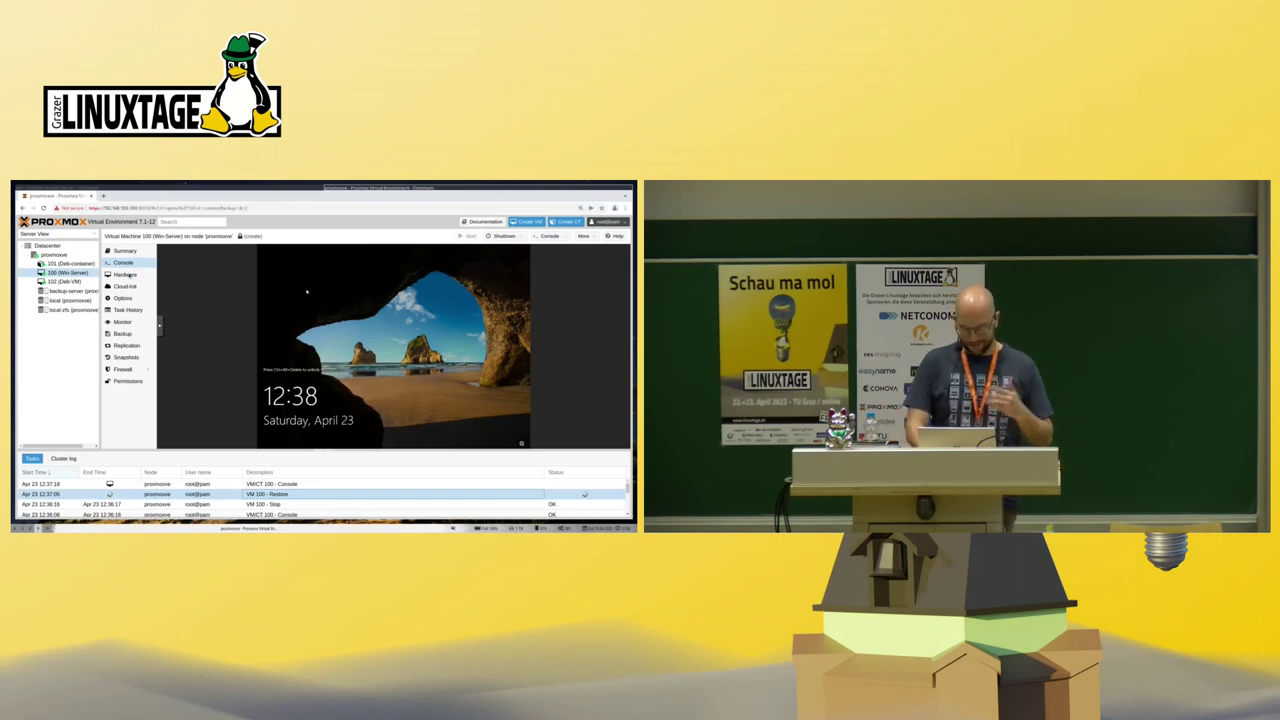
Step: Open the settings of hard disk virtio0 in virtual machine 100's hardware and show the advanced options
left_click(125, 274)
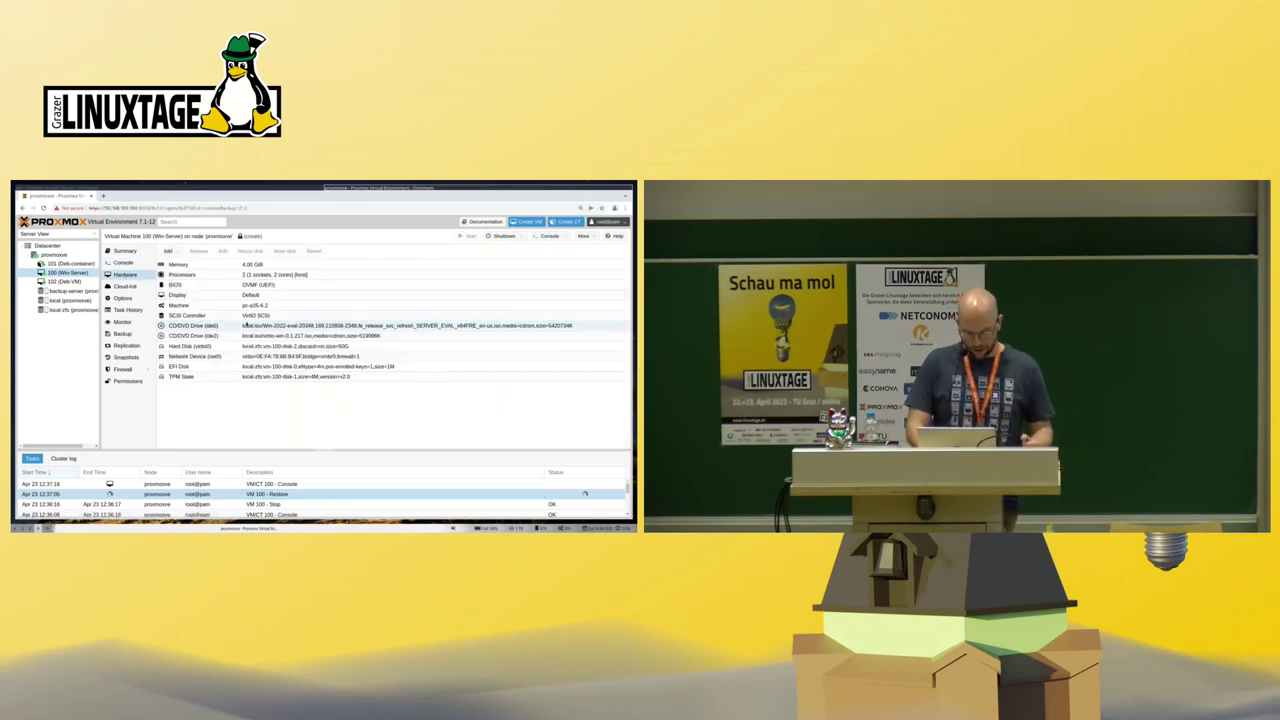
double_click(273, 346)
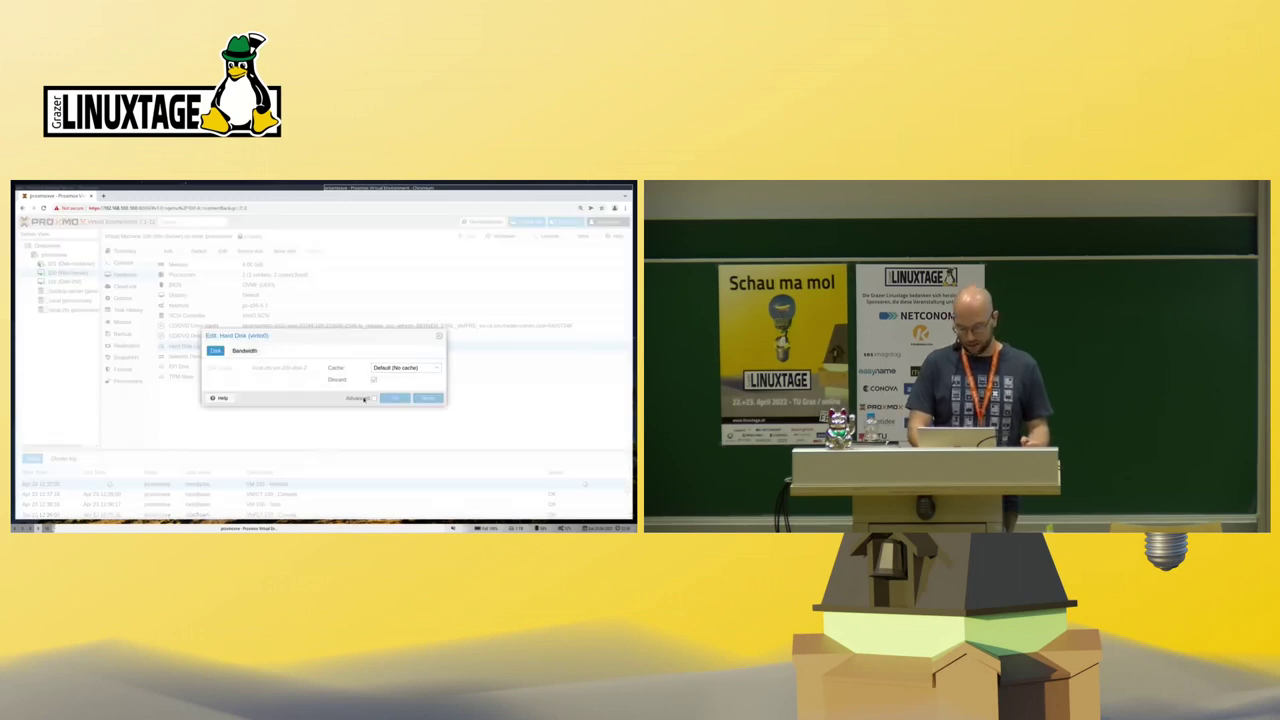
left_click(366, 398)
left_click(338, 382)
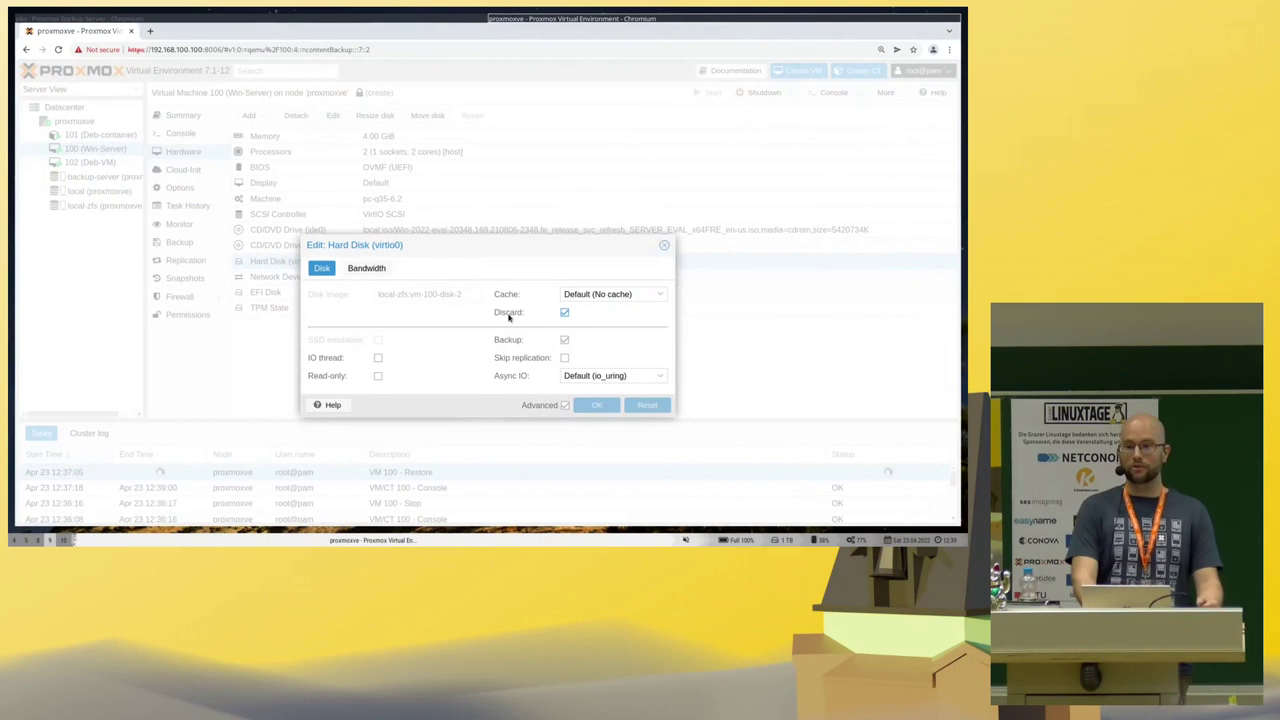